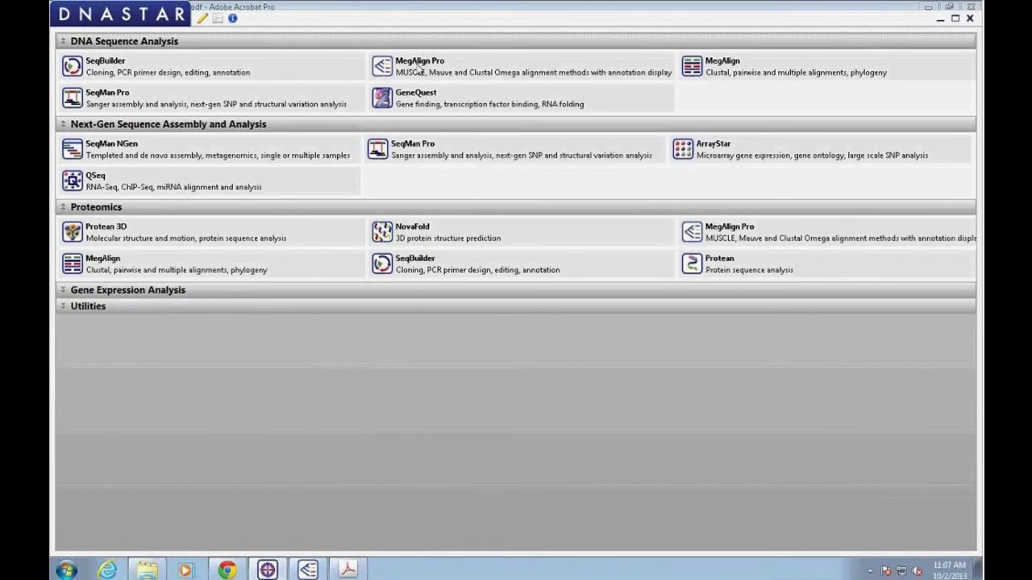
Step: Launch MegAlign Pro from the DNA Sequence Analysis group of the DNASTAR launcher
mouse_move(435, 71)
click(423, 65)
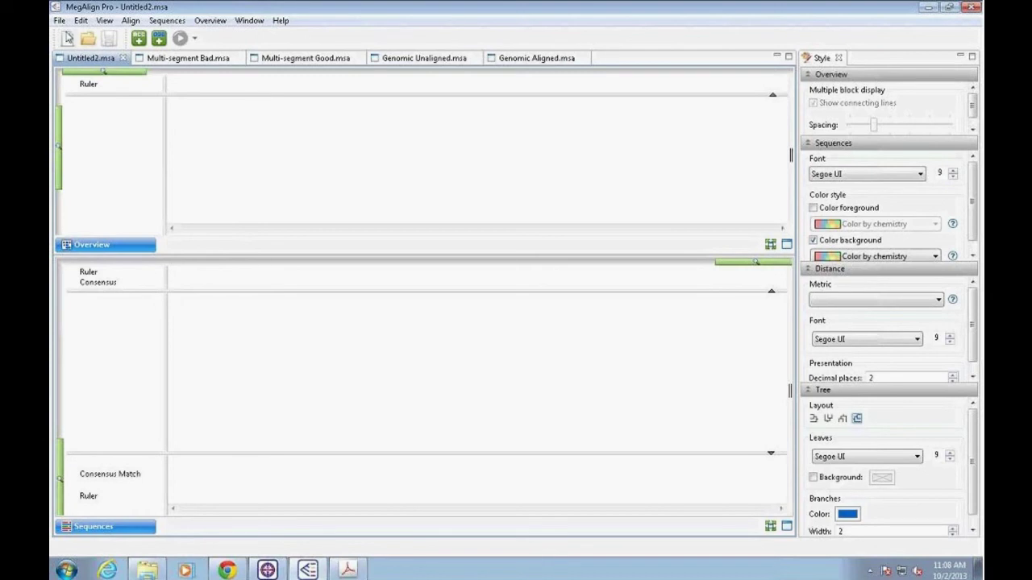
Step: Add all five ADH protein sequence files from the ADH project folder to the untitled alignment project
click(59, 20)
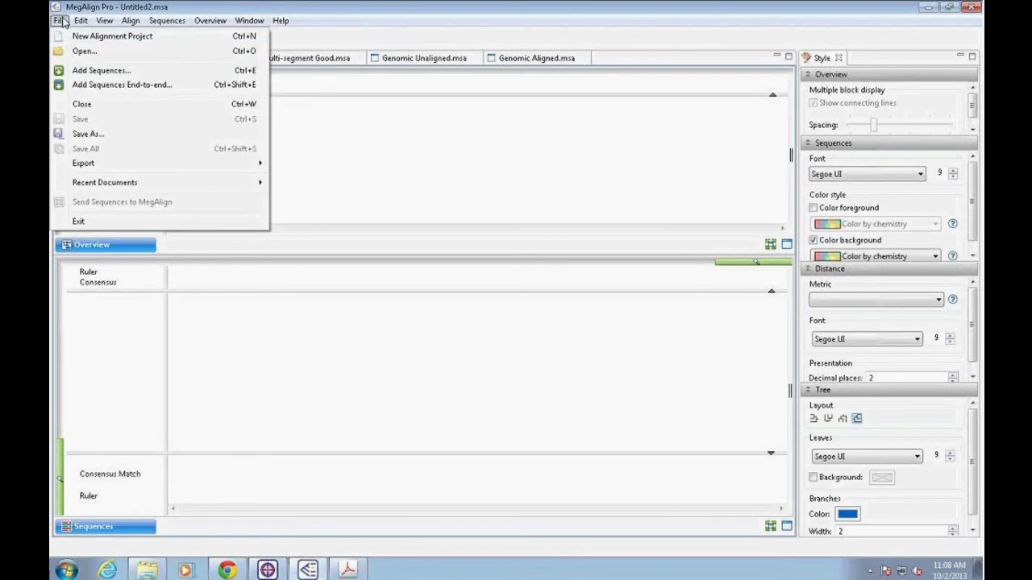
click(74, 84)
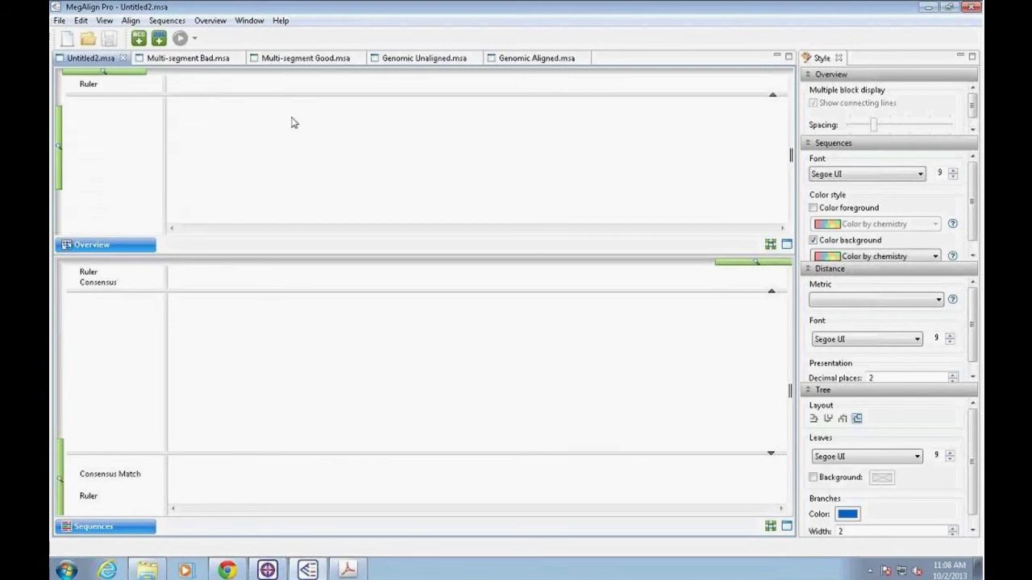
click(138, 39)
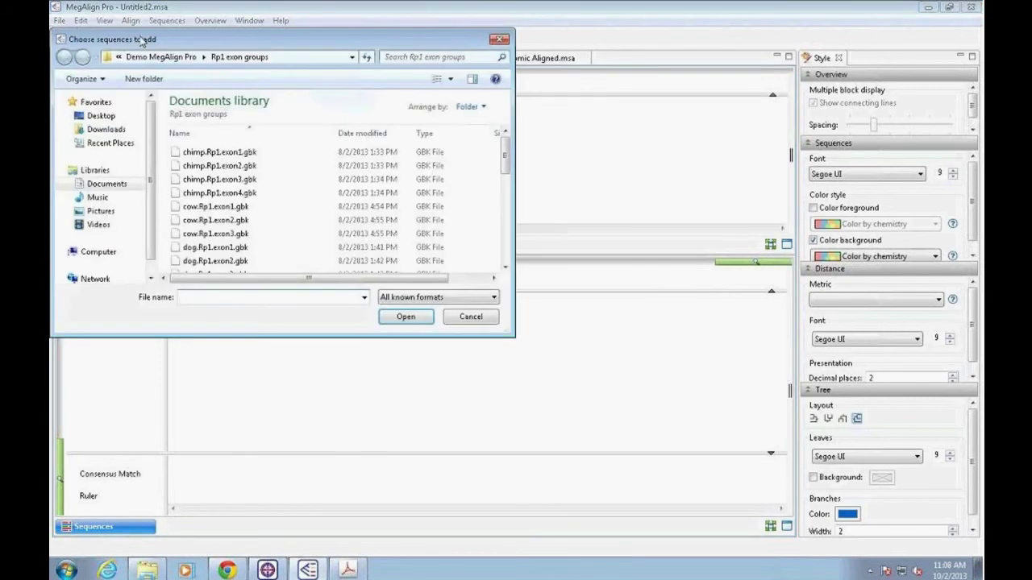
click(163, 59)
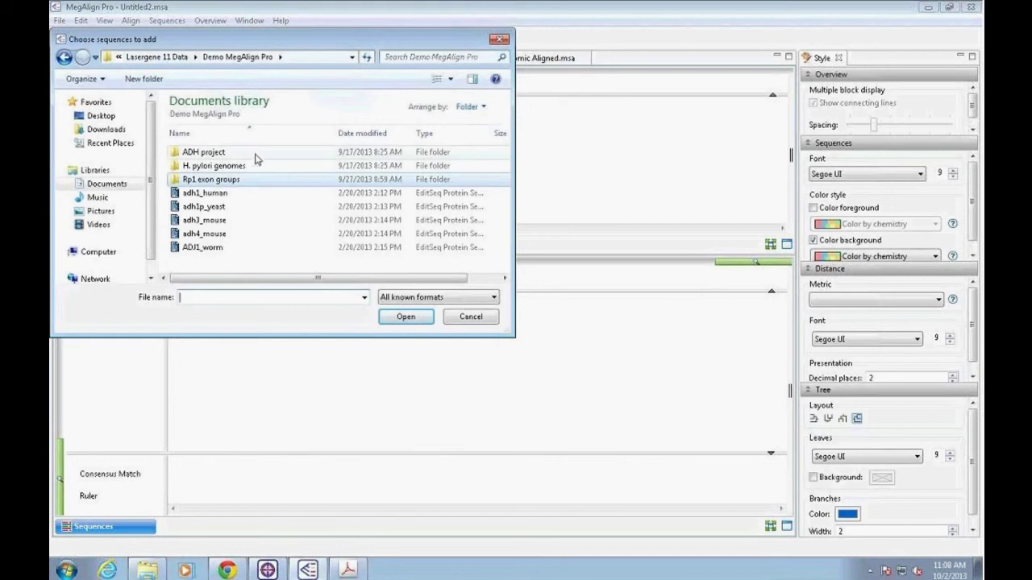
click(225, 154)
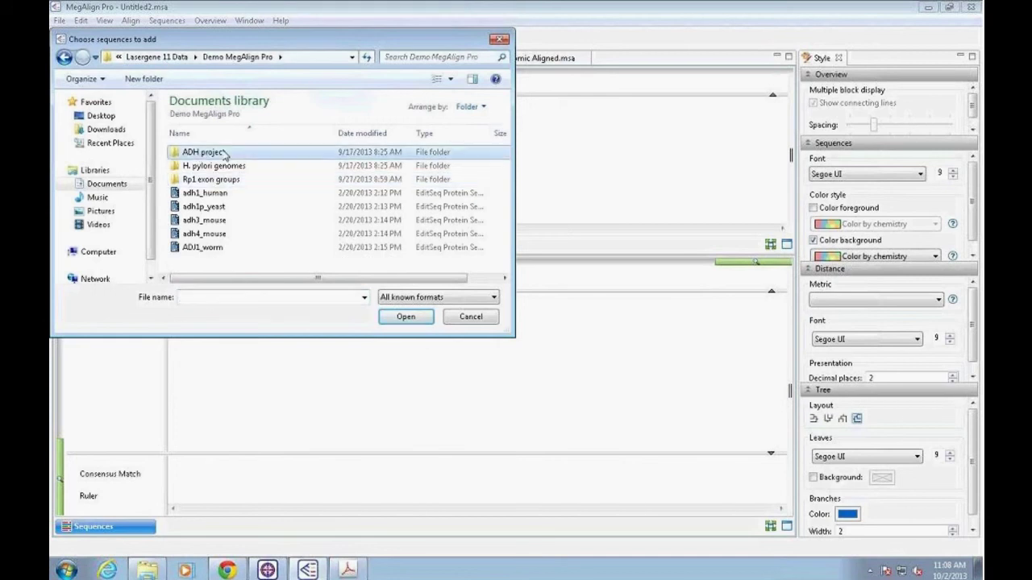
double_click(226, 153)
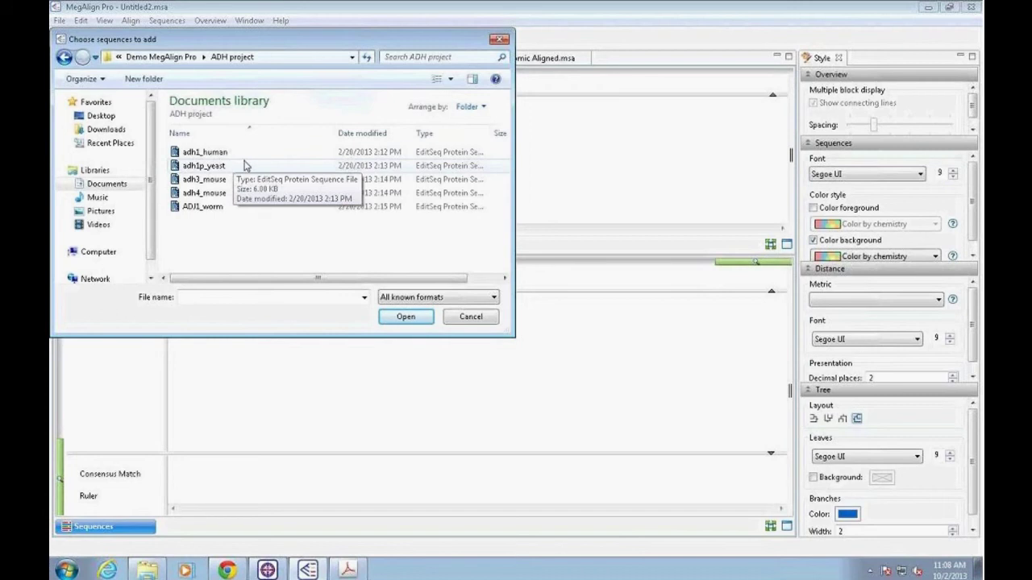
click(231, 153)
shift+click(218, 208)
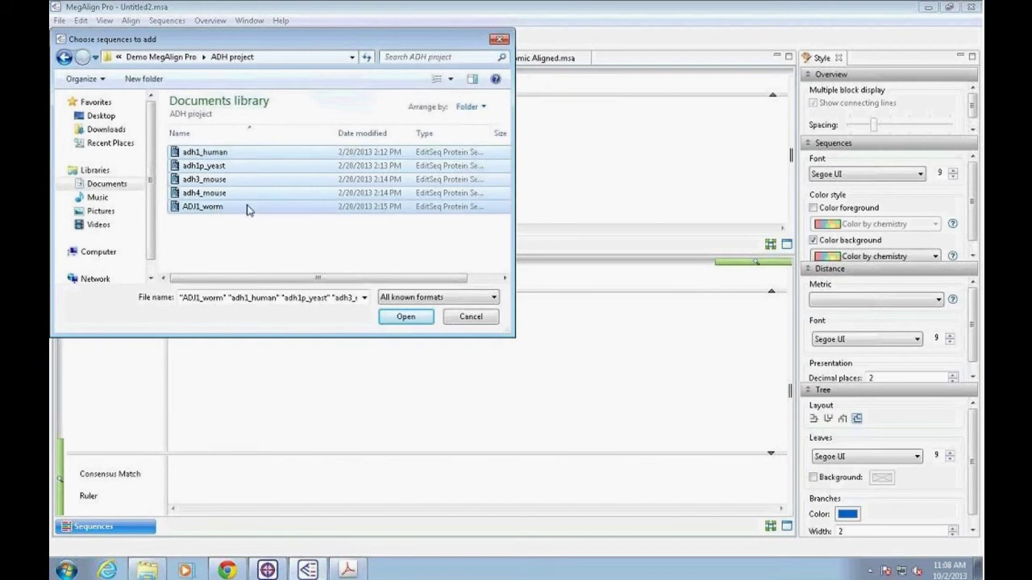
click(405, 317)
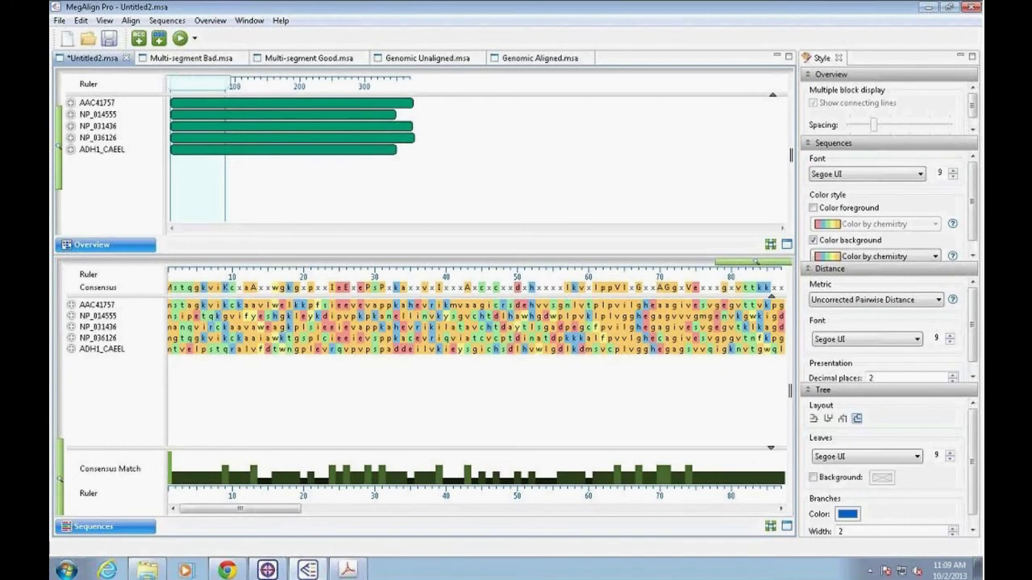
Step: Align the five loaded ADH protein sequences using Clustal Omega
mouse_move(199, 139)
drag(189, 83, 217, 110)
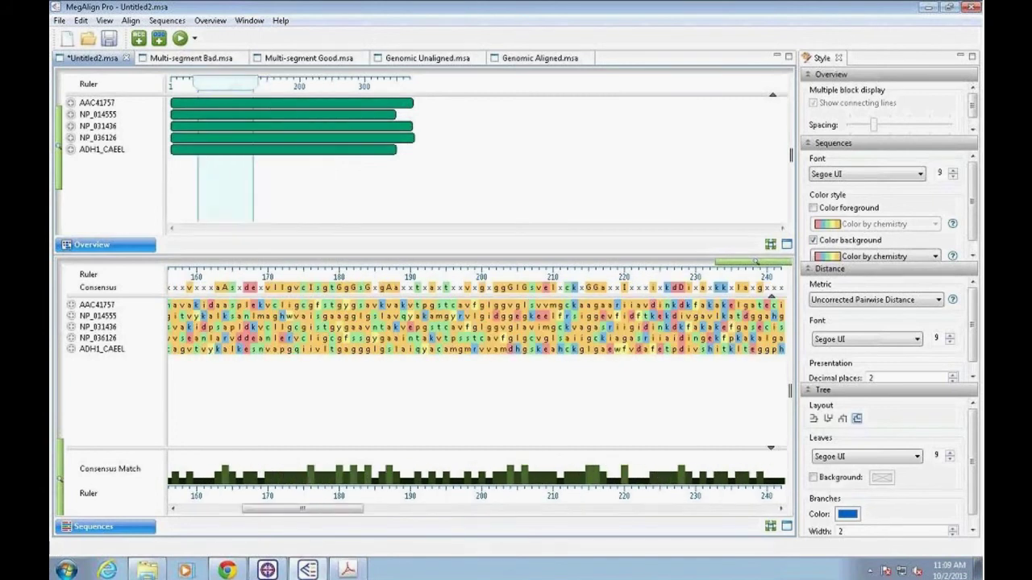
click(331, 111)
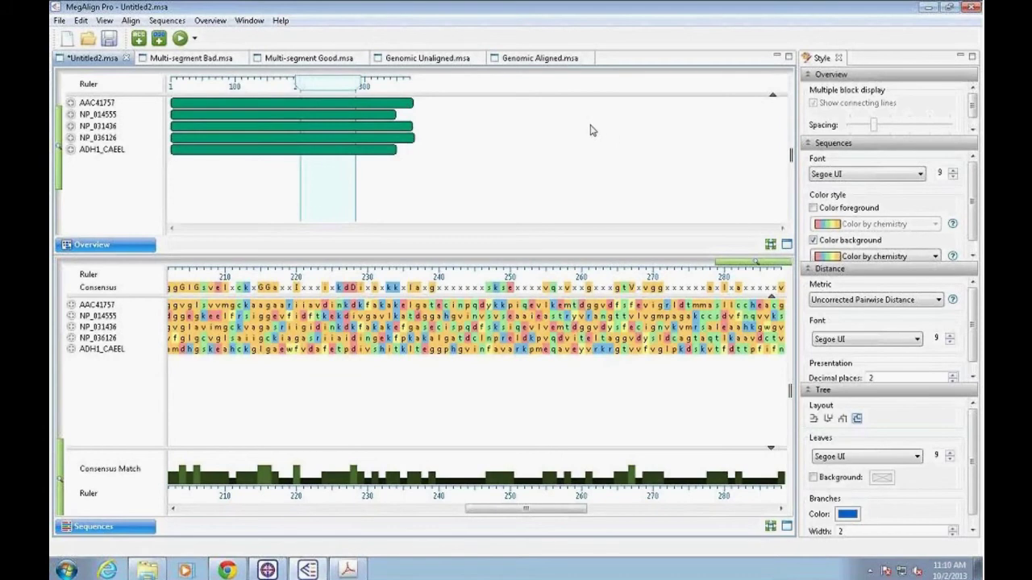
click(130, 20)
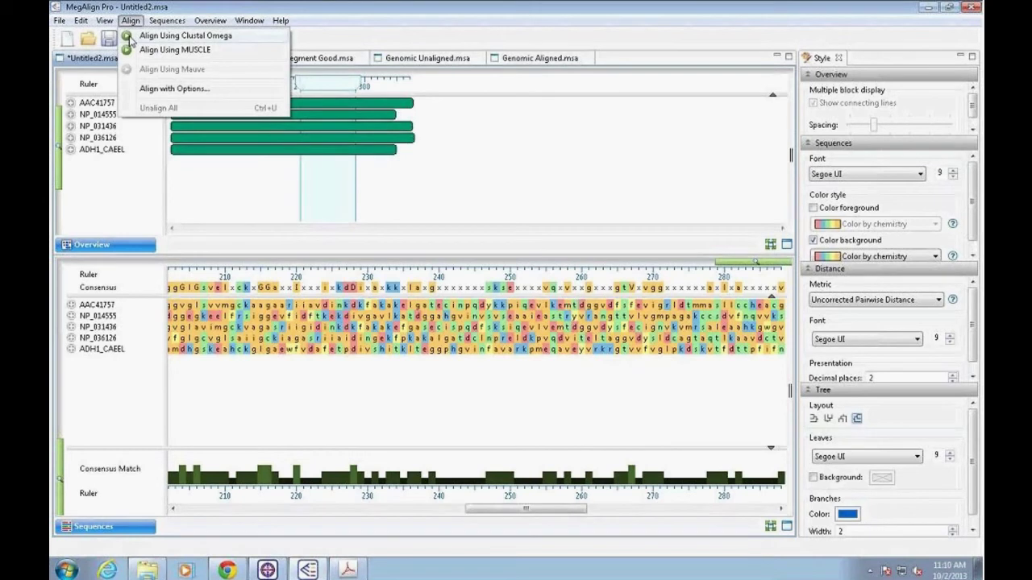
click(400, 42)
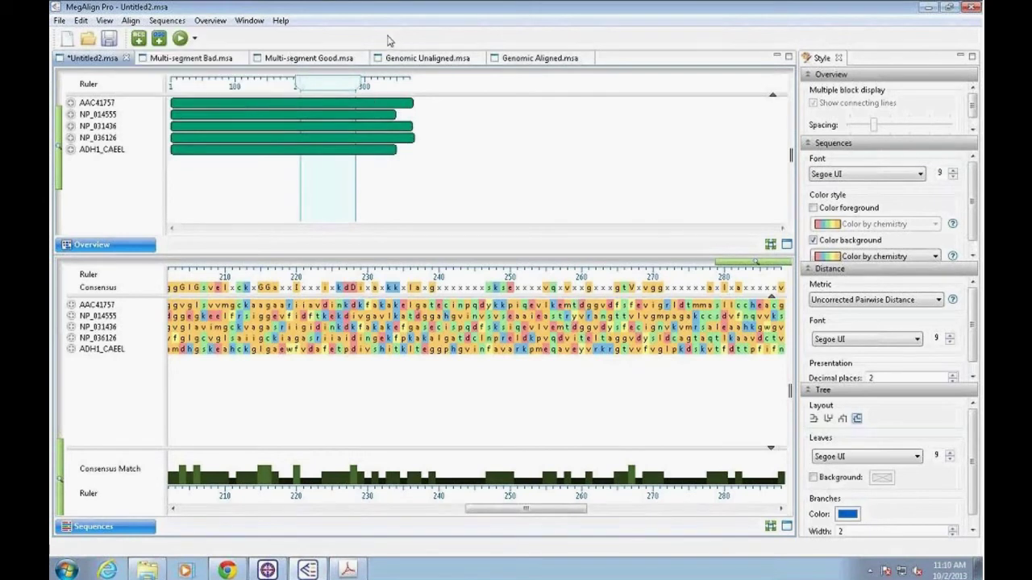
click(196, 41)
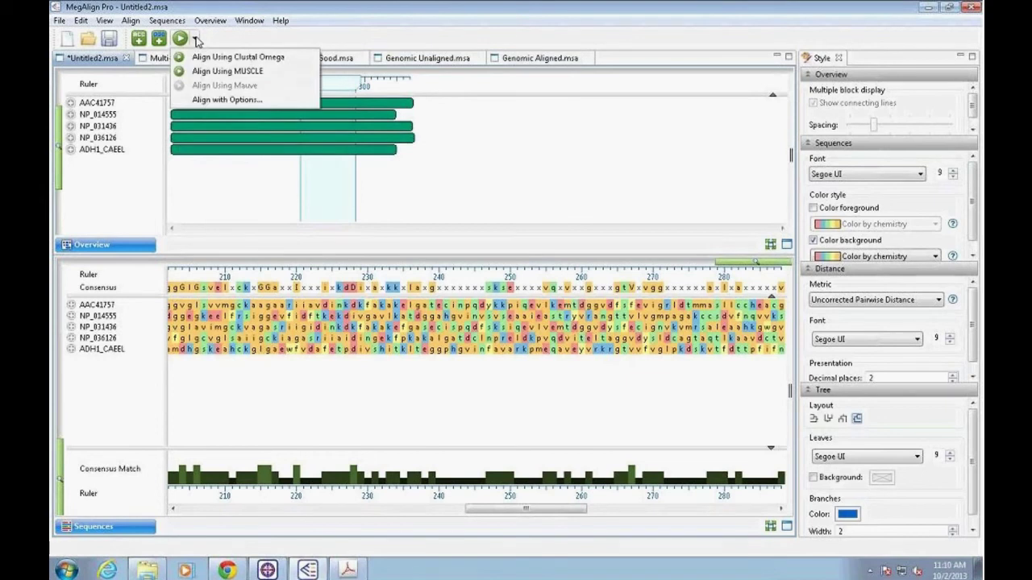
click(277, 59)
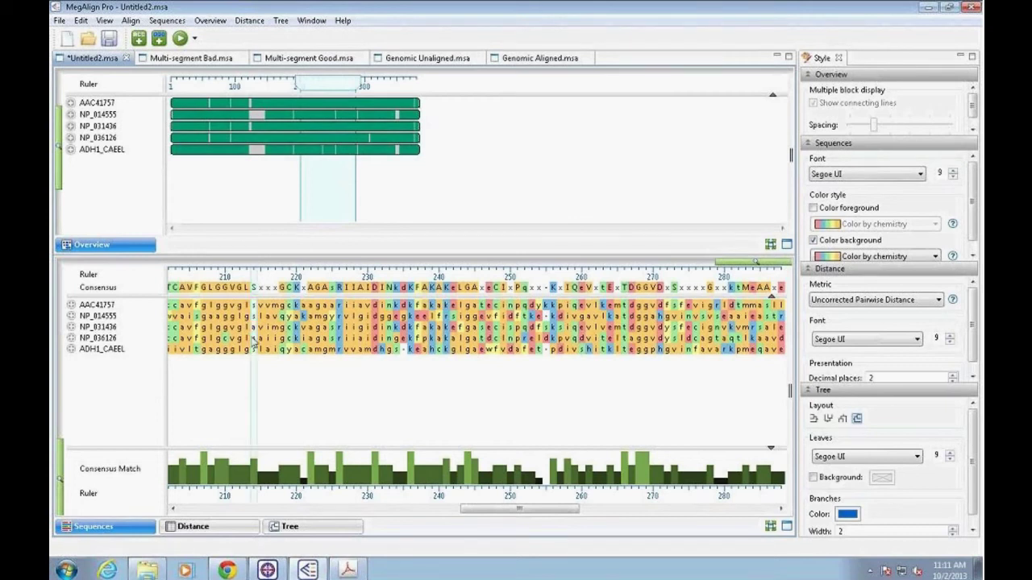
click(105, 307)
click(109, 316)
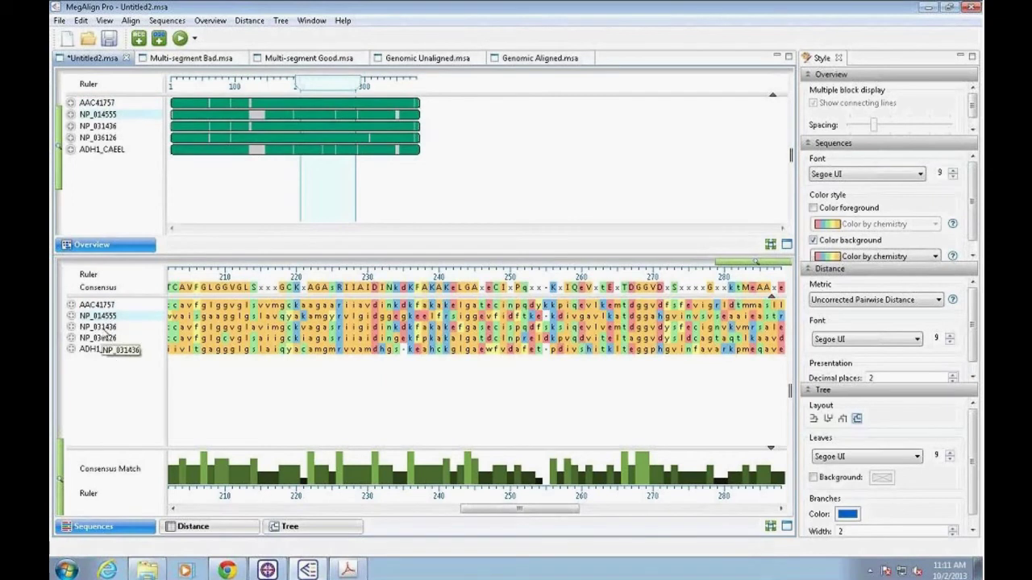
click(104, 331)
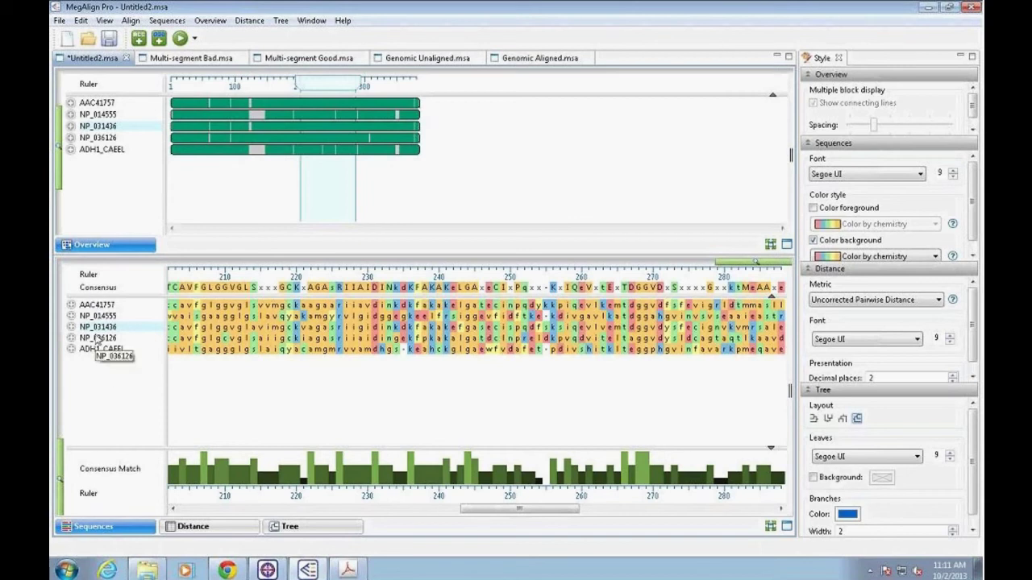
click(103, 407)
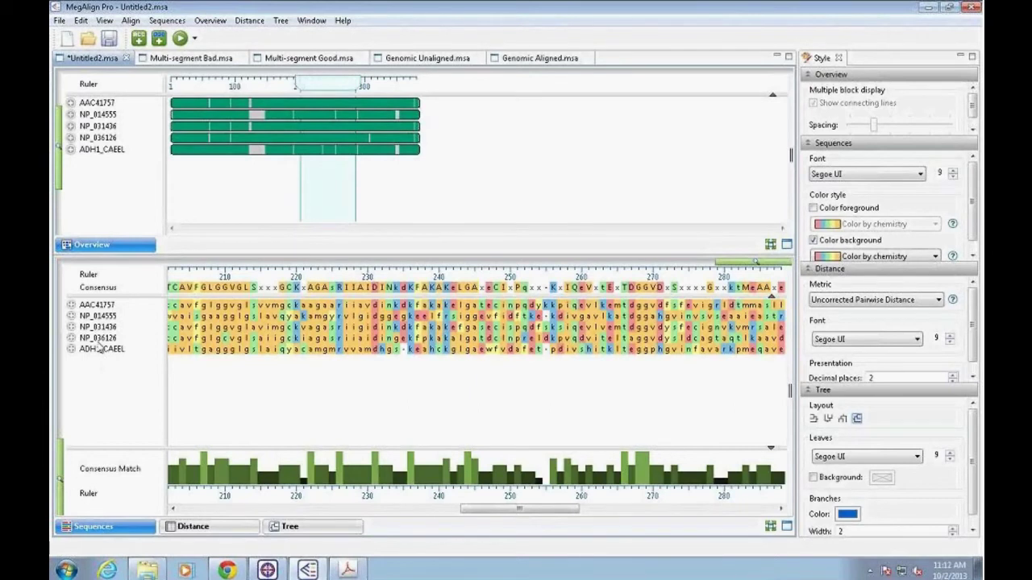
Step: Rename the first aligned sequence, AAC41757, as Human
click(105, 308)
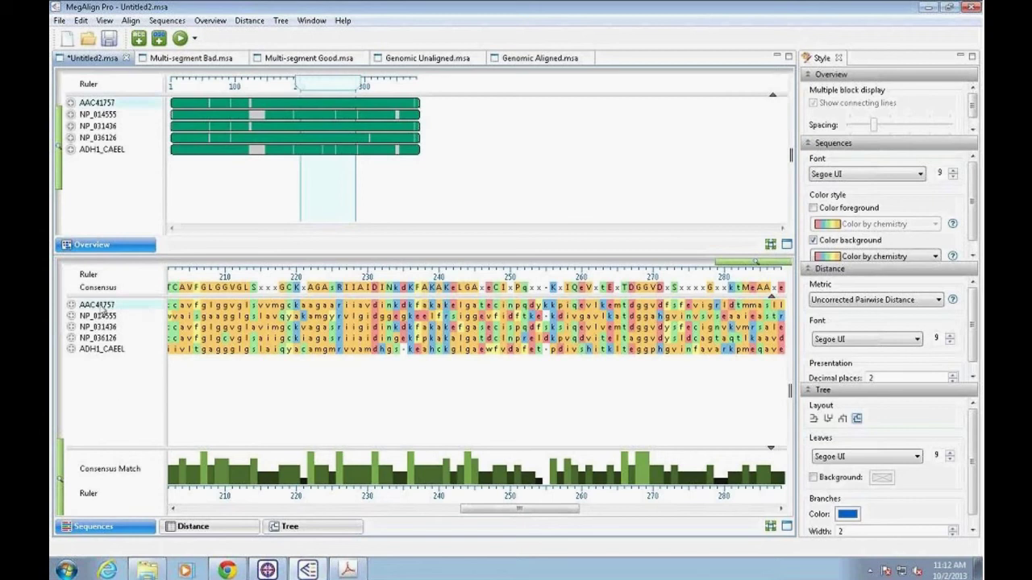
drag(93, 309, 99, 318)
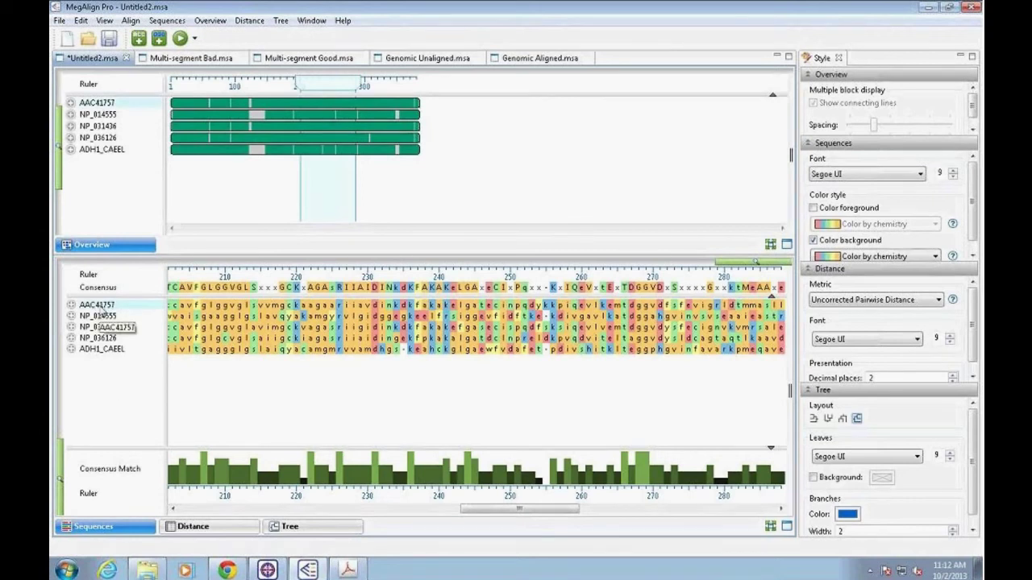
right_click(99, 306)
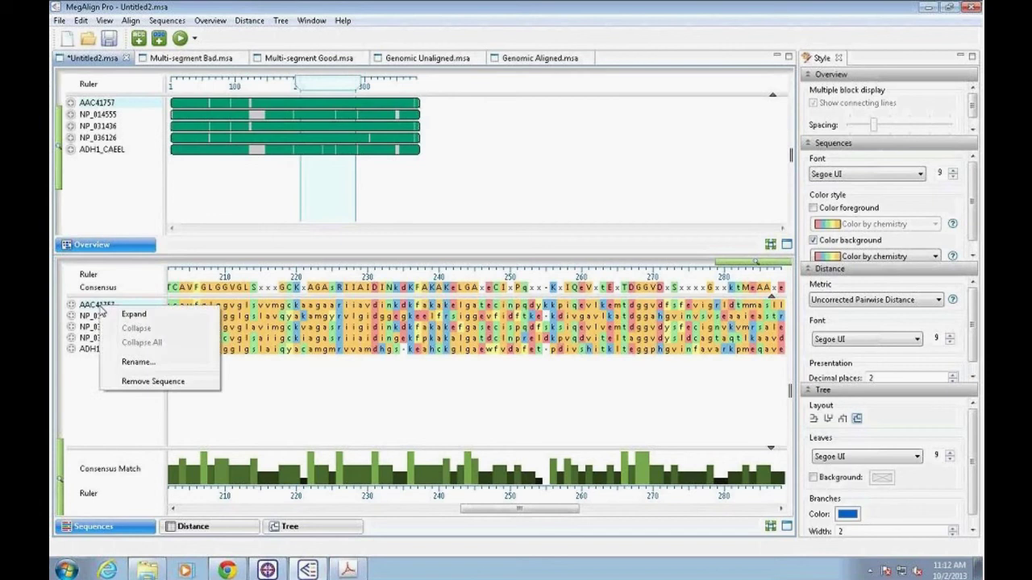
click(137, 362)
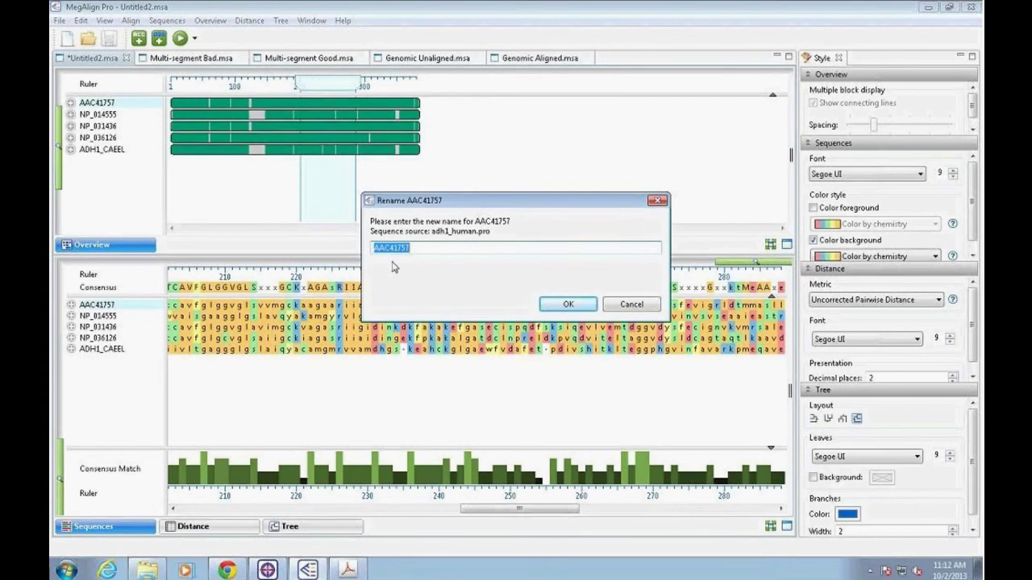
text(Human)
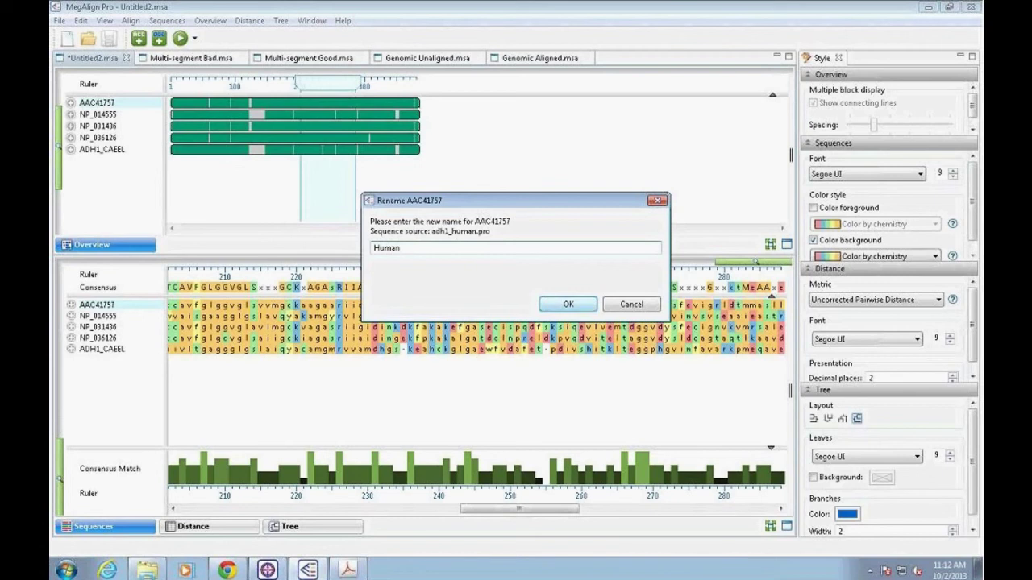
click(556, 307)
Step: Rename the second aligned sequence, NP_014555, as Yeast
right_click(104, 317)
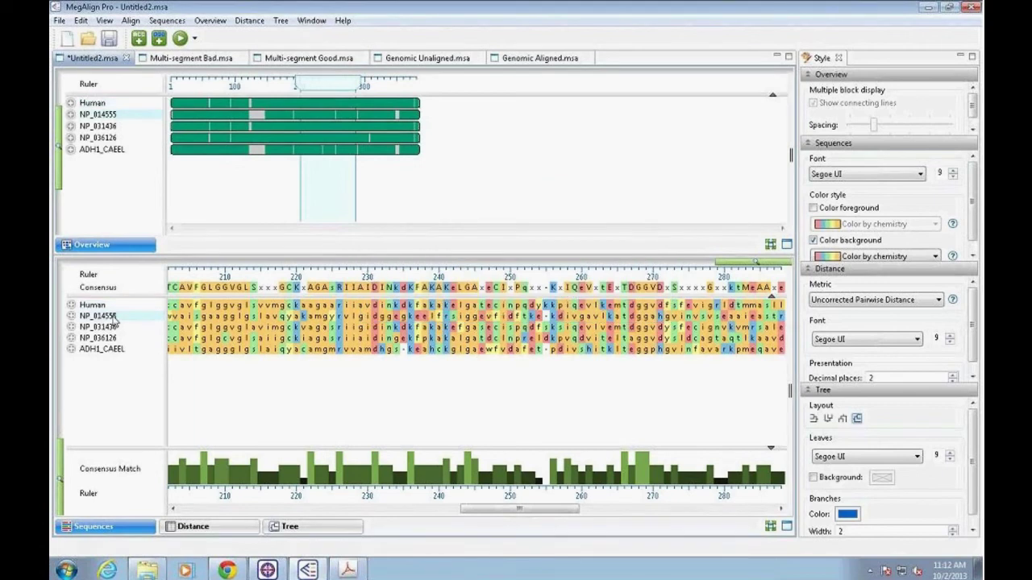
click(142, 376)
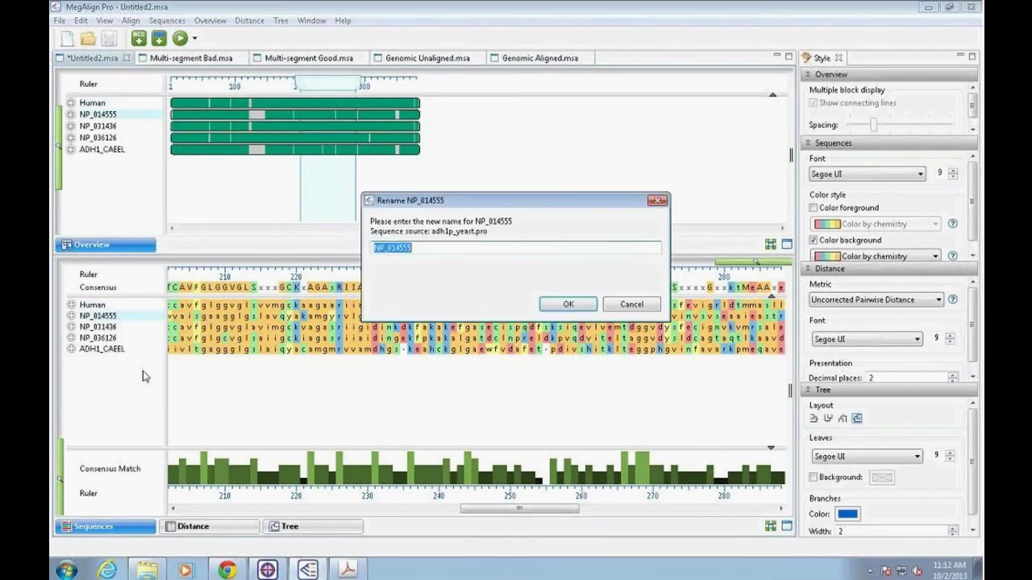
text(Yeast)
key(Return)
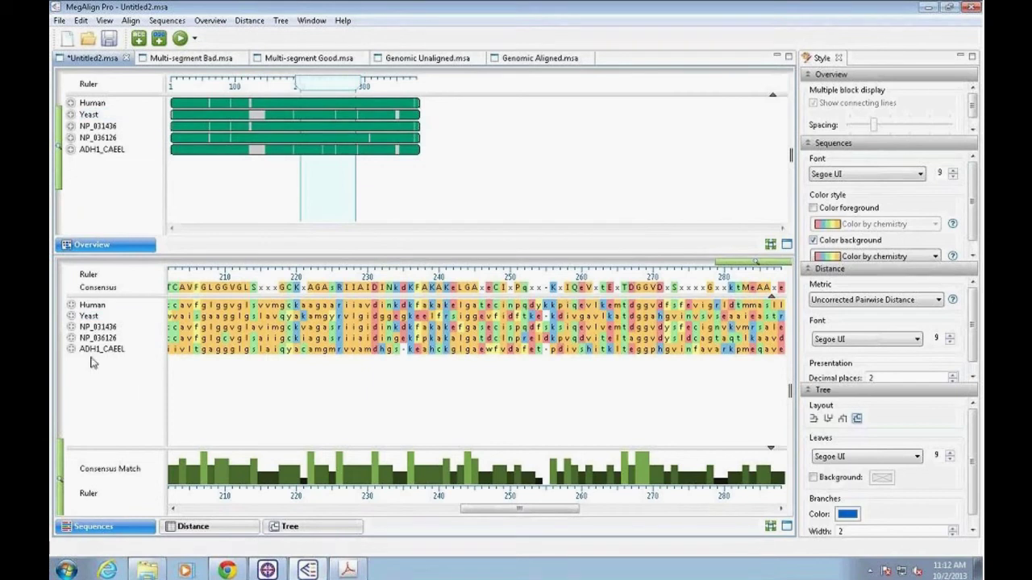
Step: Expand the Yeast sequence to examine its sequence ruler and annotated features, and collapse it again
click(71, 317)
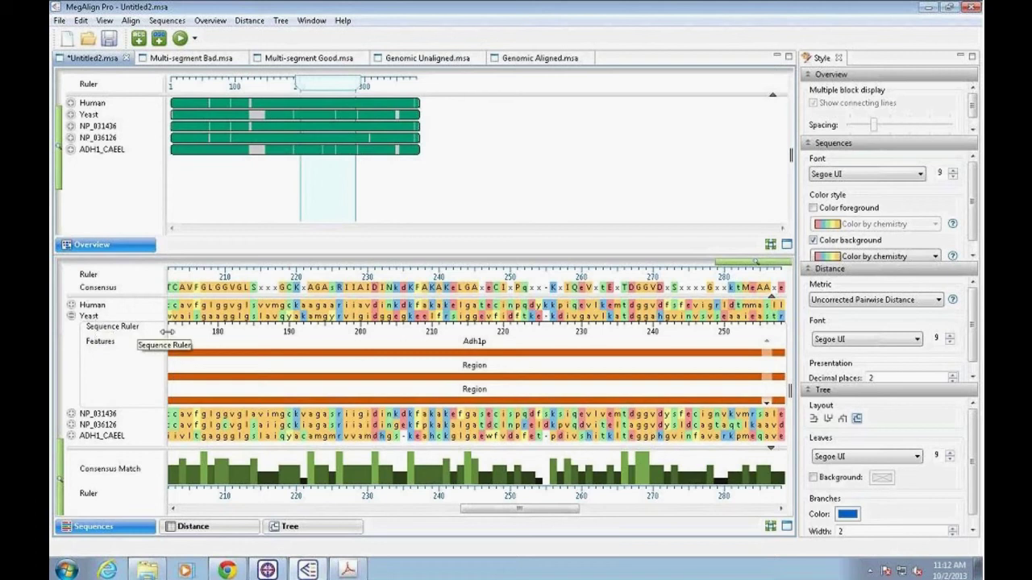
mouse_move(196, 353)
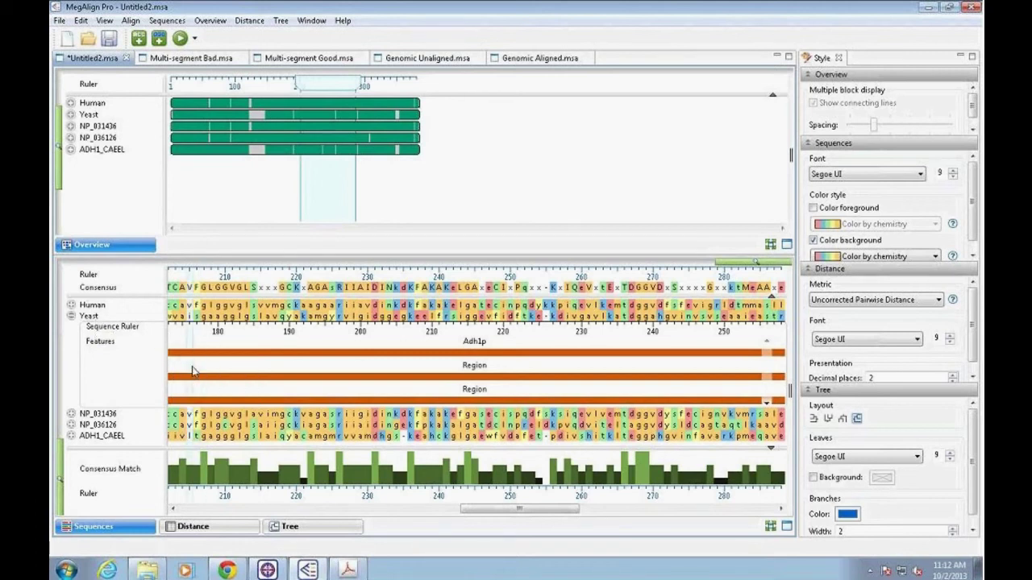
mouse_move(190, 376)
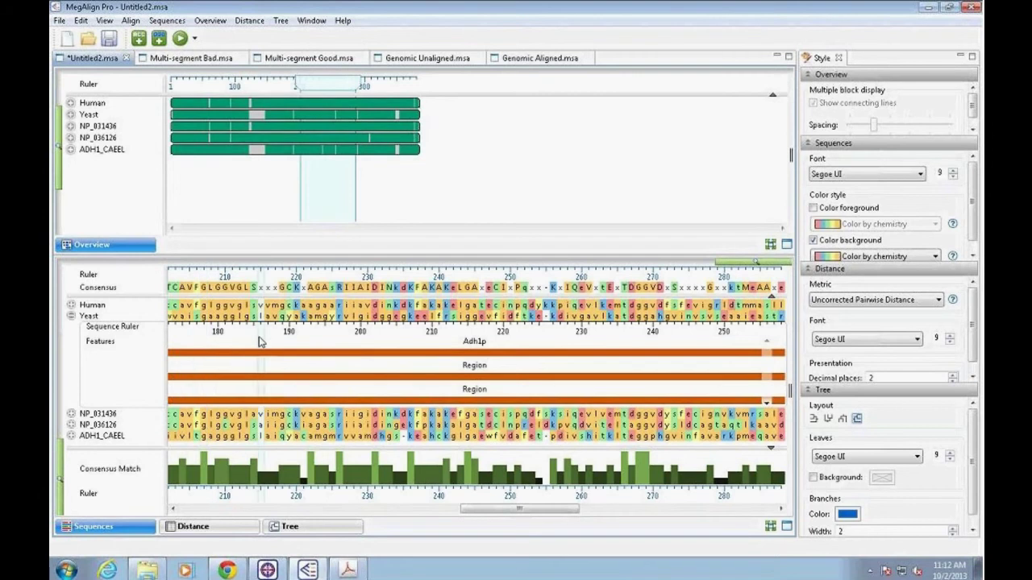
click(72, 317)
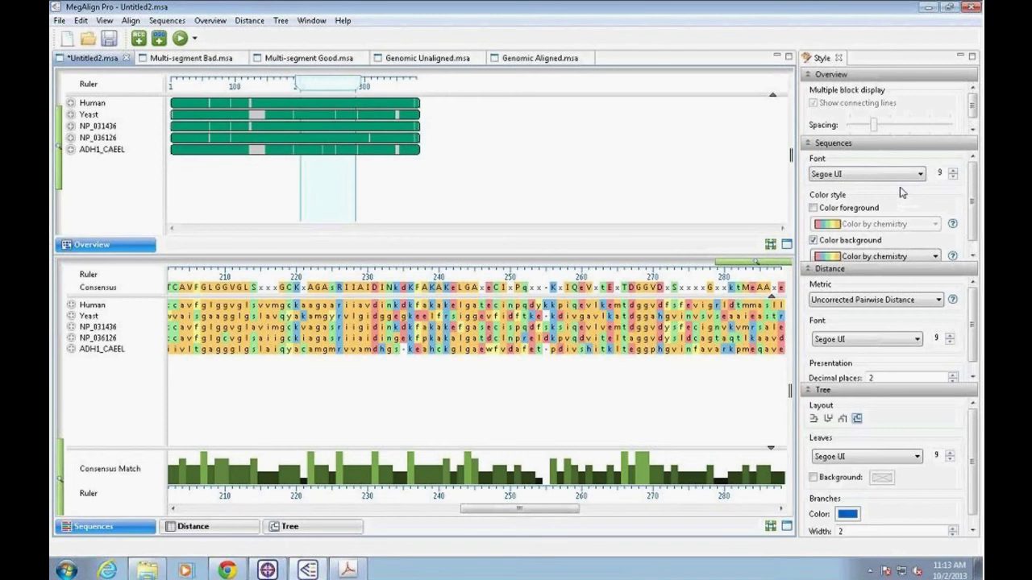
Step: Set the Sequences view font to Courier New at size 11
click(881, 175)
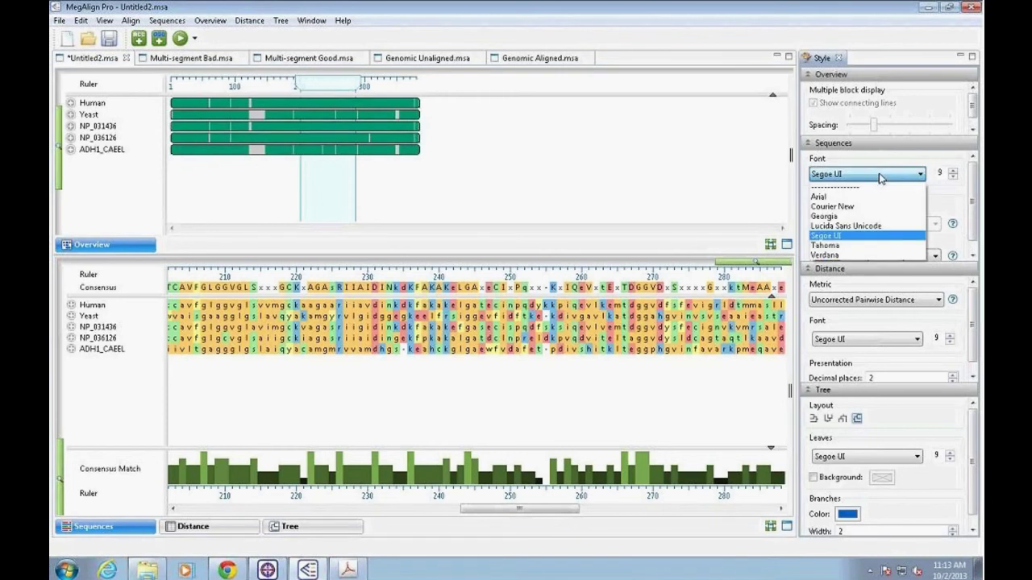
click(865, 196)
click(867, 175)
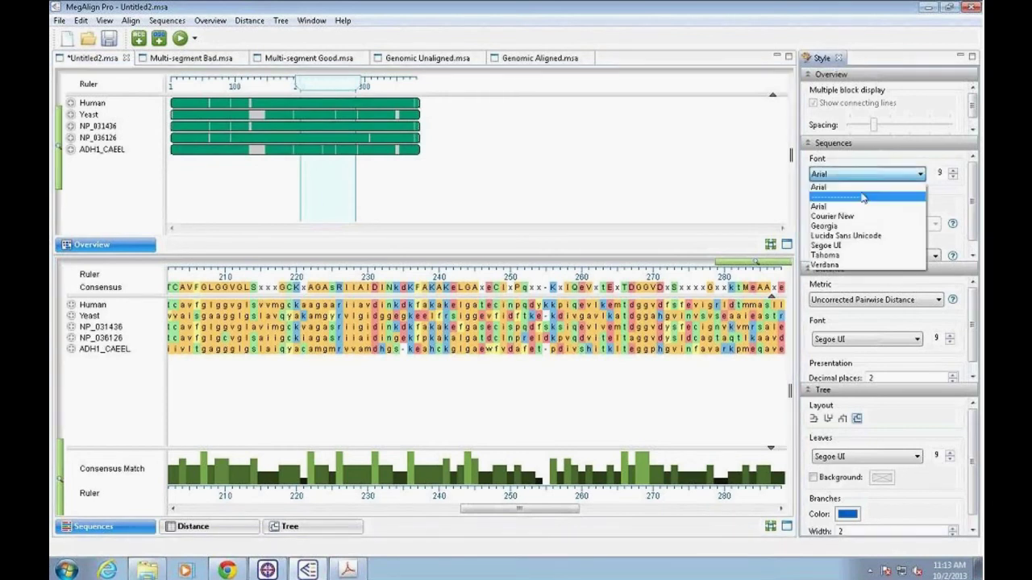
click(859, 216)
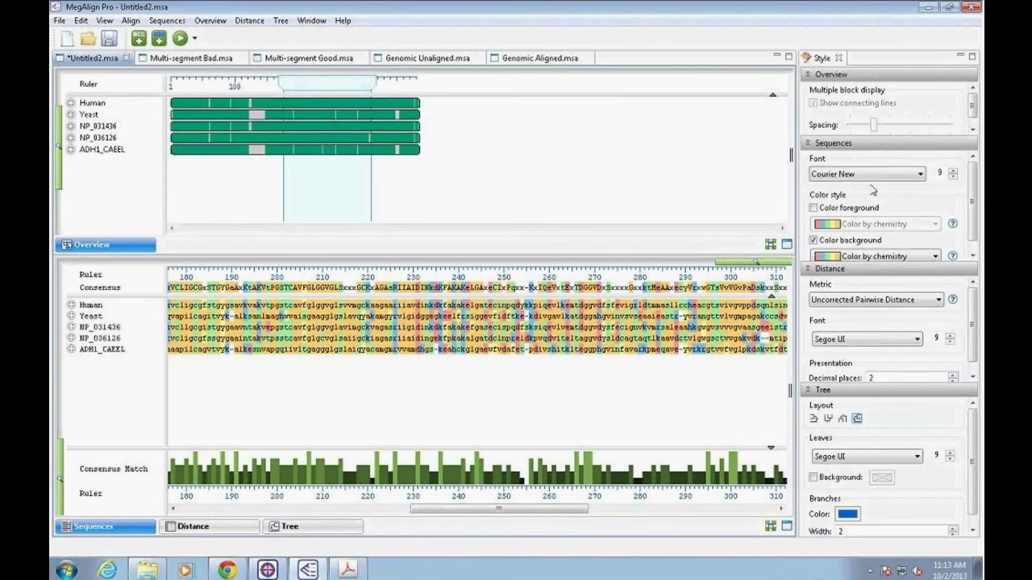
click(953, 170)
click(953, 170)
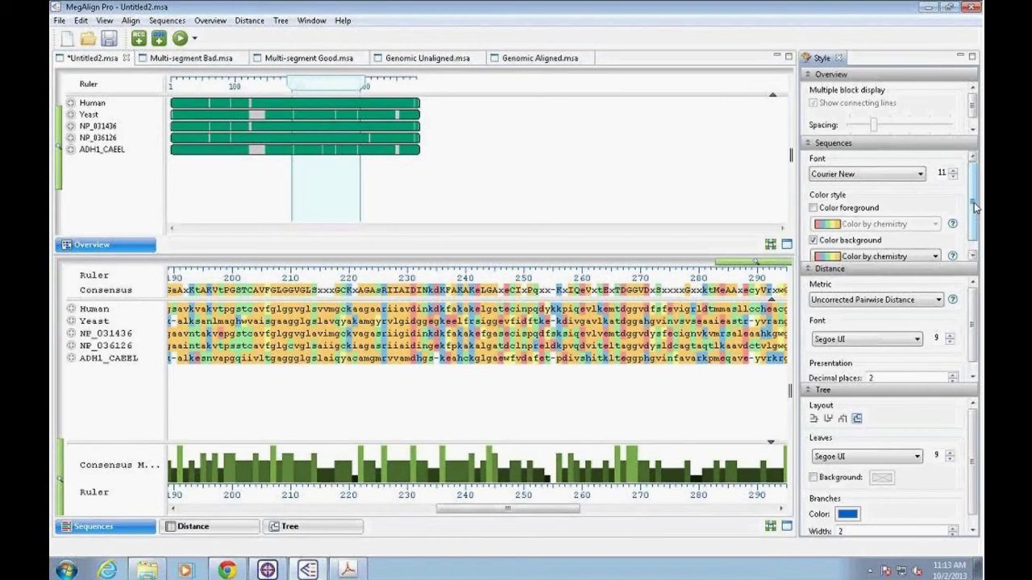
Step: Set the background color scheme of the Sequences view to Shapely
drag(972, 208, 974, 227)
click(924, 245)
click(855, 282)
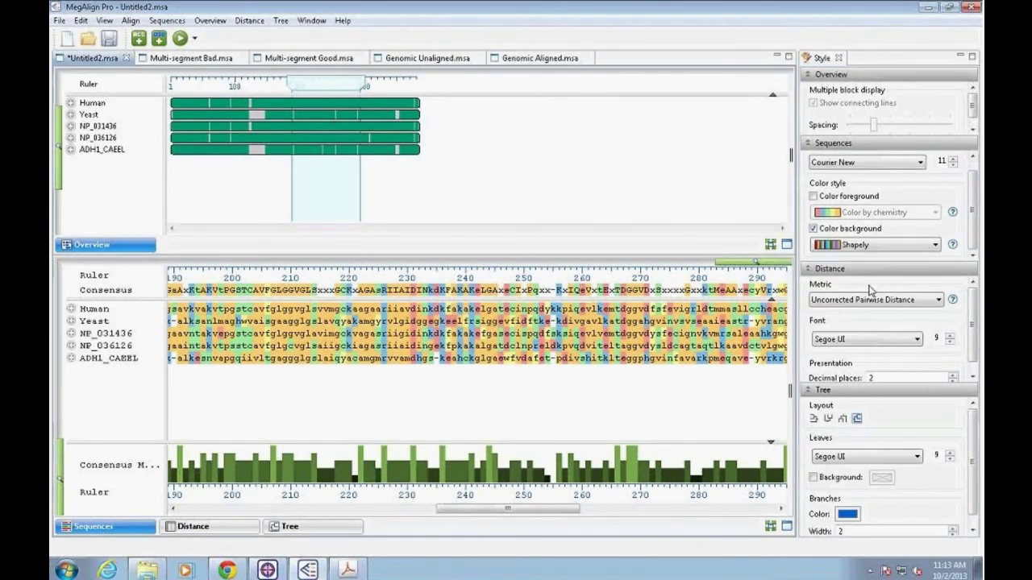
Step: Try the Taylor and Zappo background color schemes on the aligned sequences
click(924, 245)
click(885, 297)
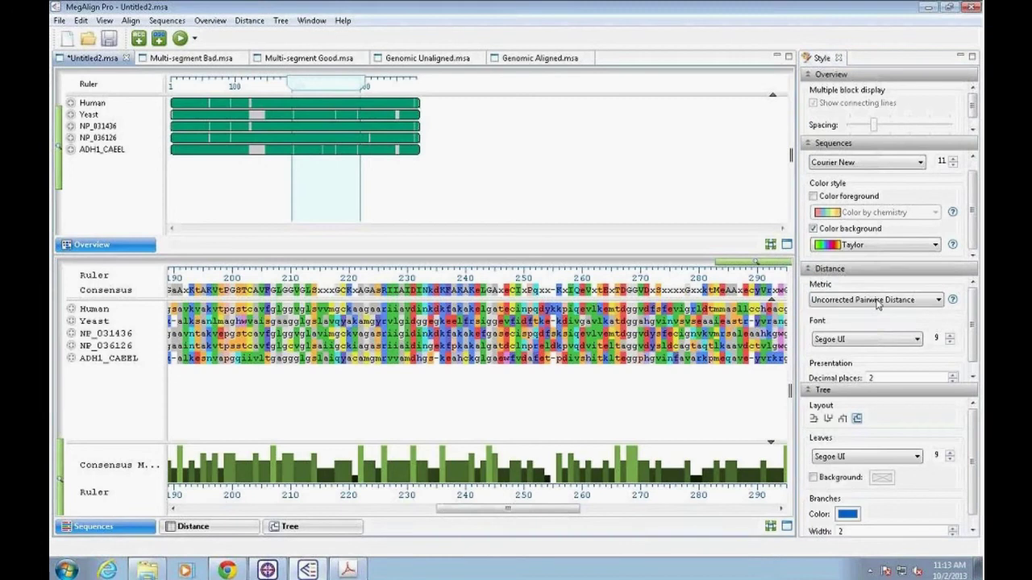
click(924, 245)
click(878, 313)
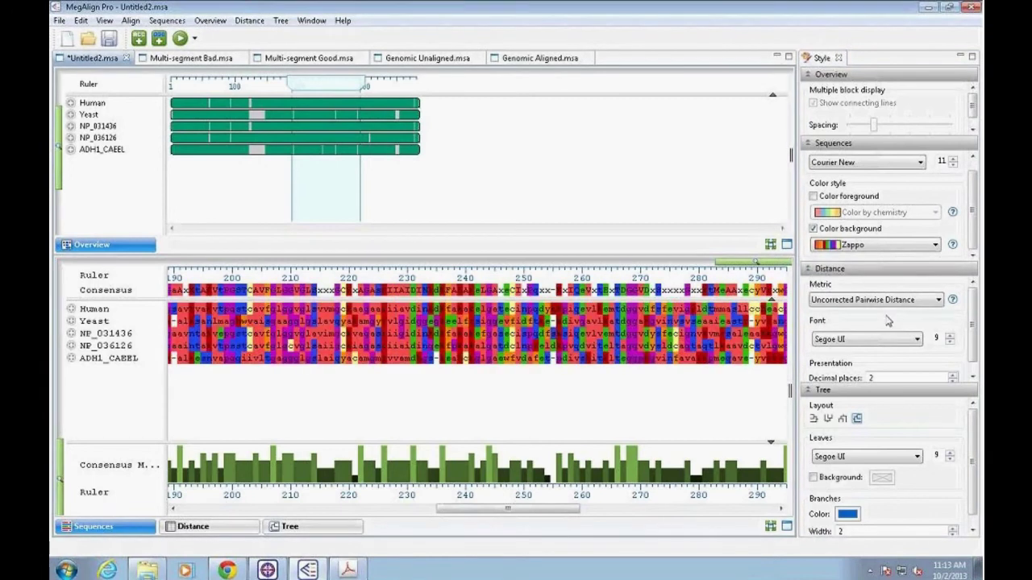
Step: Set the Sequences view's background coloring to Color by chemistry and its font to Arial
click(912, 246)
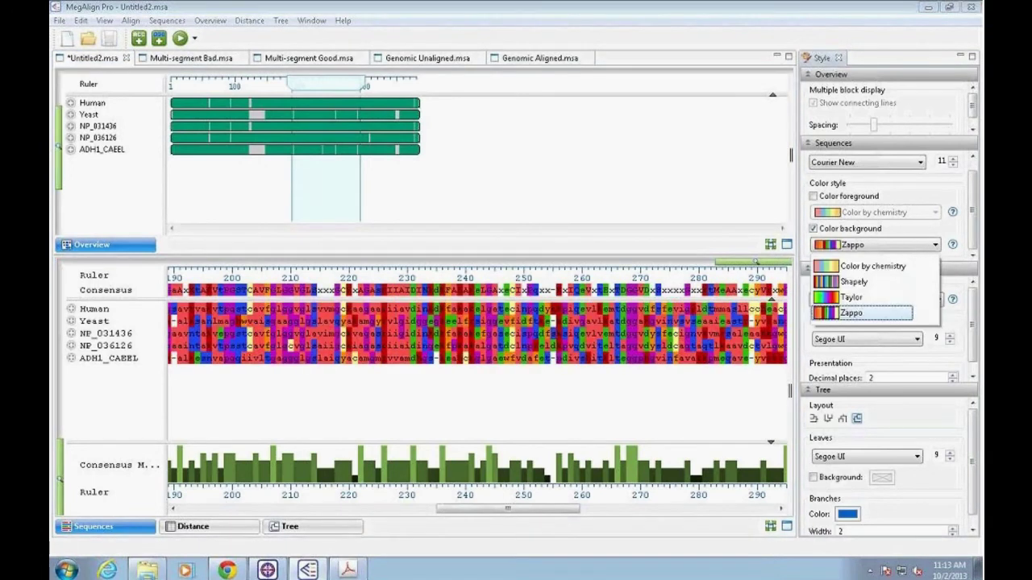
click(871, 266)
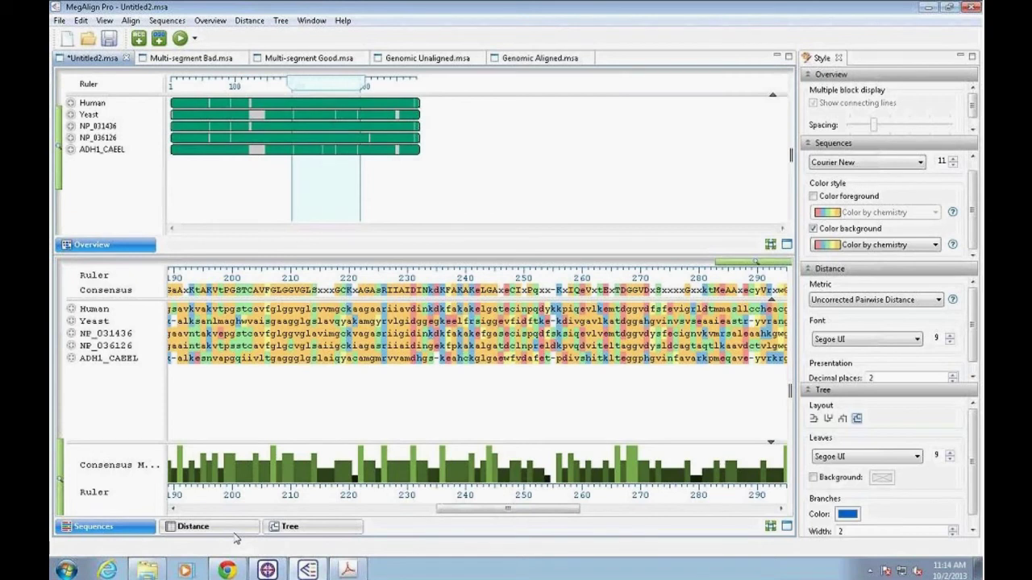
click(878, 162)
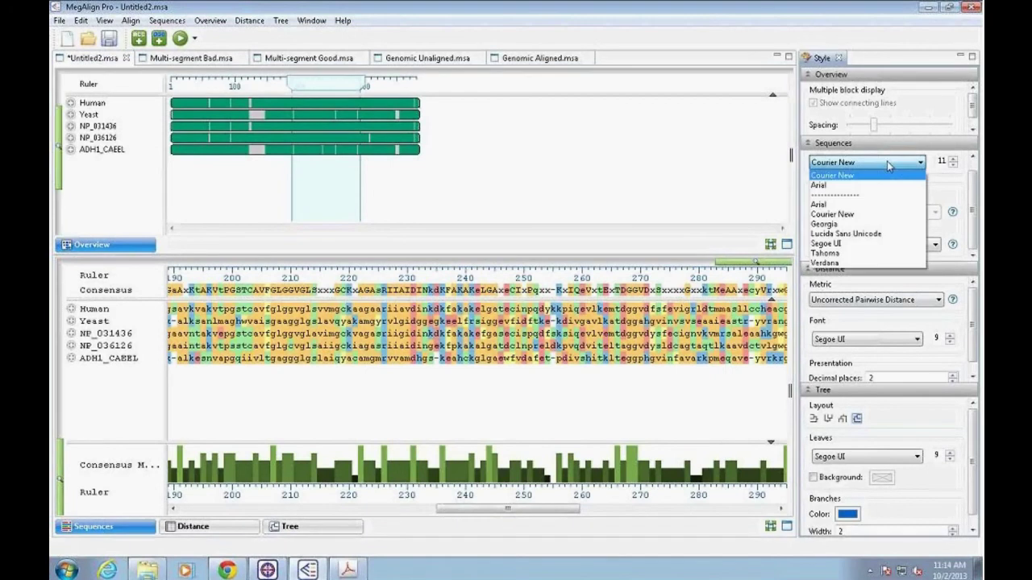
click(879, 184)
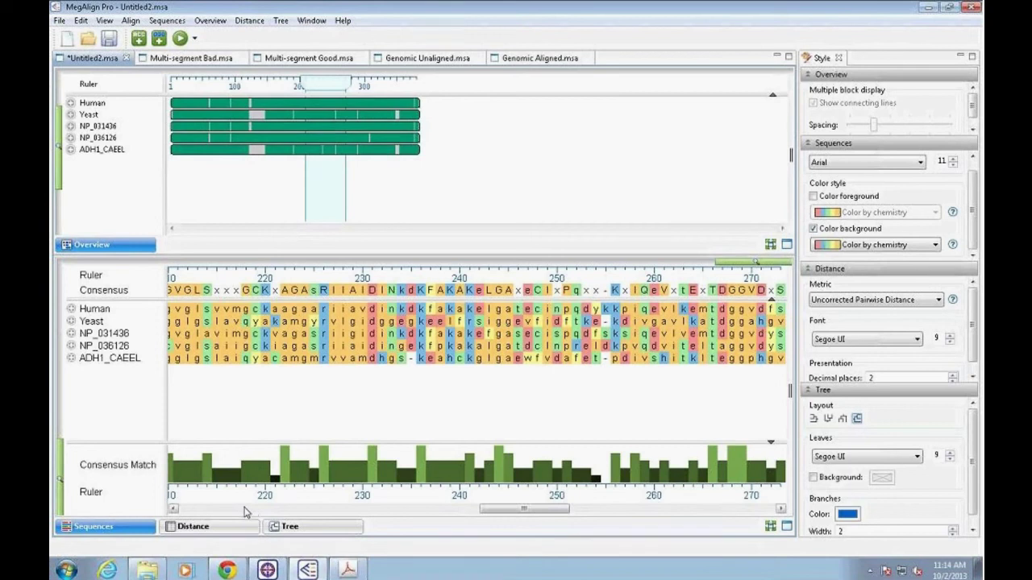
Step: Show the Distance view and compare the Kimura and Scoredist metrics, ending on Uncorrected Pairwise Distance
click(192, 531)
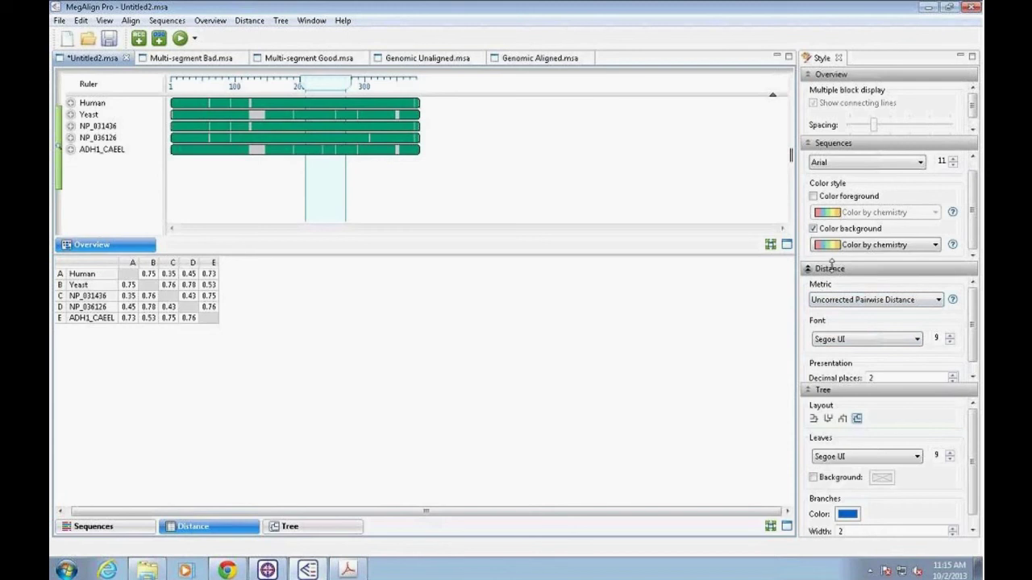
click(925, 303)
click(914, 322)
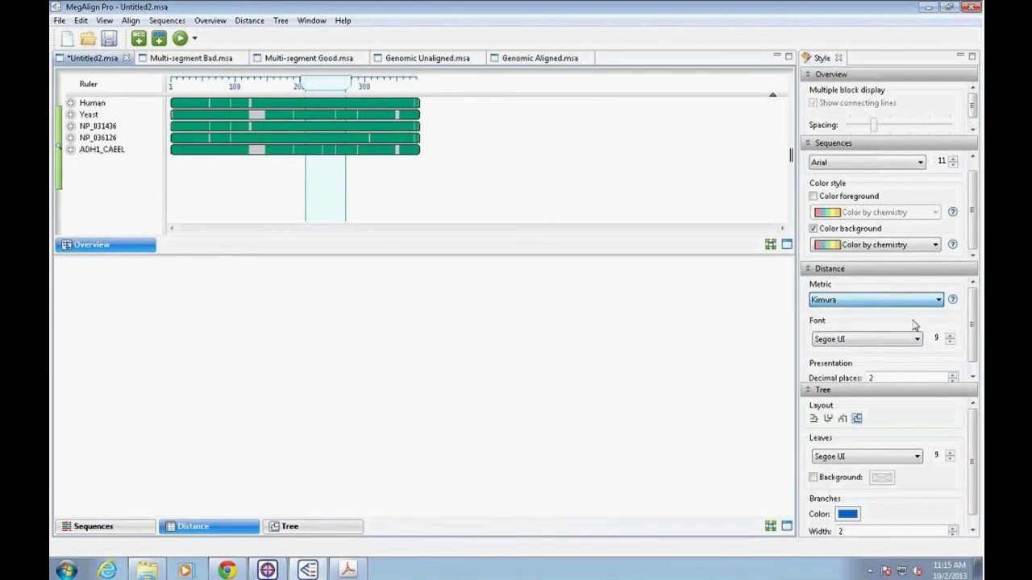
click(912, 305)
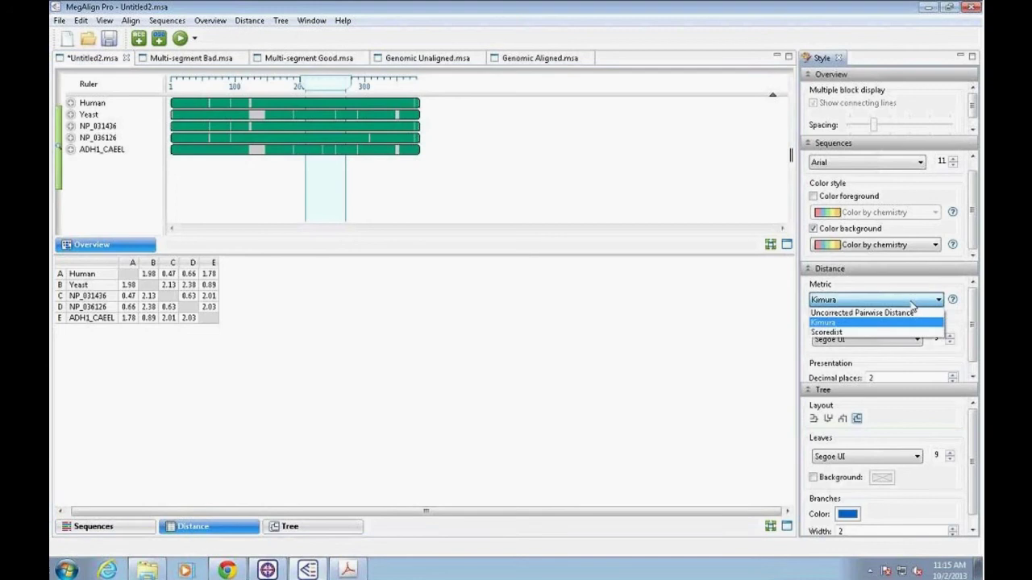
click(907, 327)
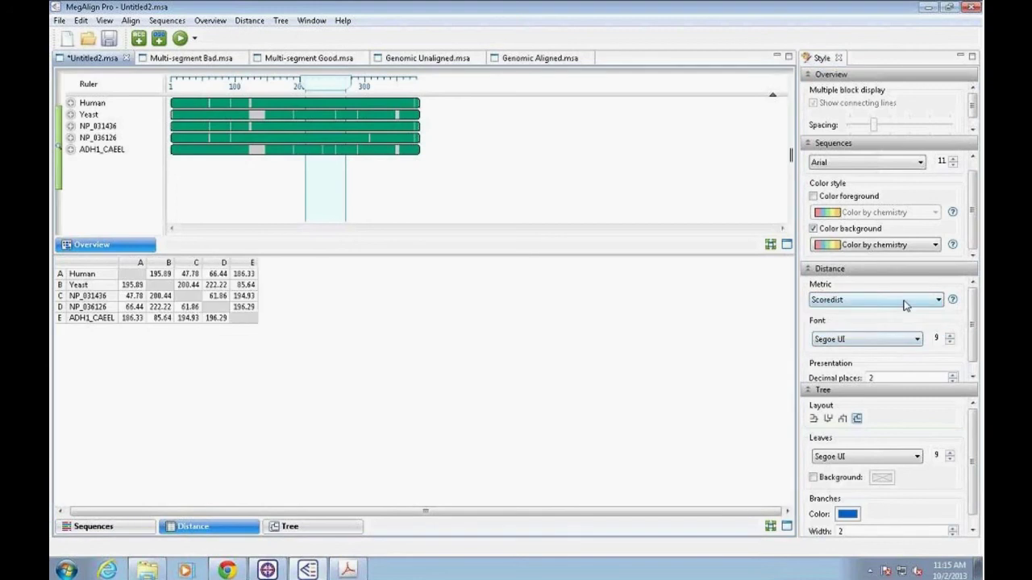
click(904, 304)
click(903, 313)
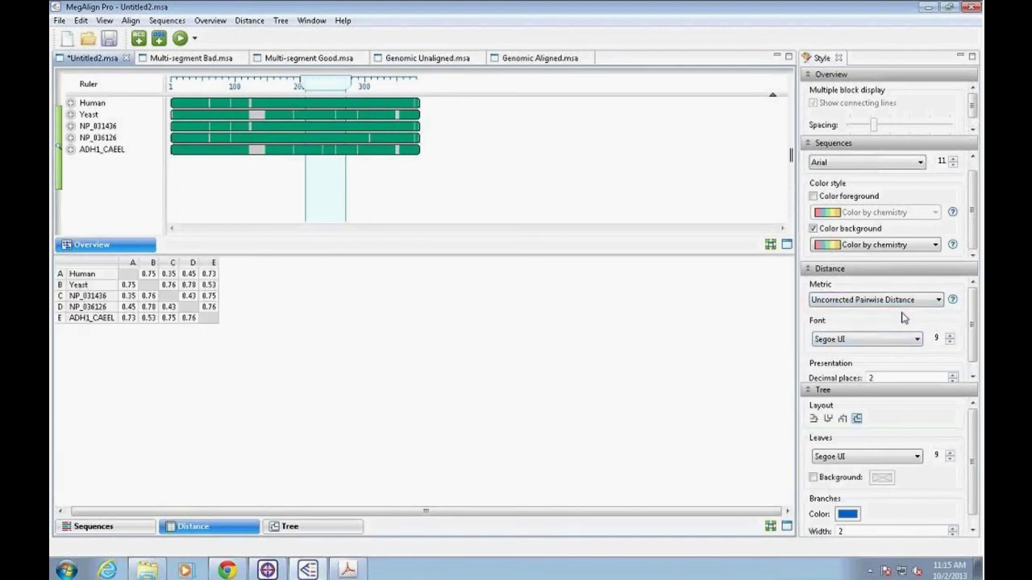
Step: Format the distance table with the Georgia font at size 11 and three decimal places
drag(972, 316, 959, 350)
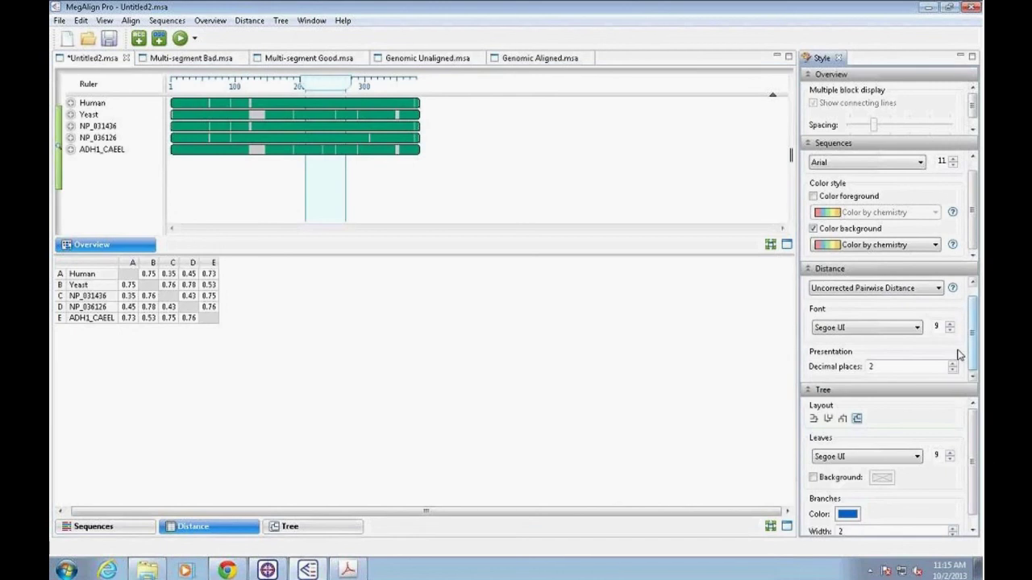
click(917, 328)
click(868, 372)
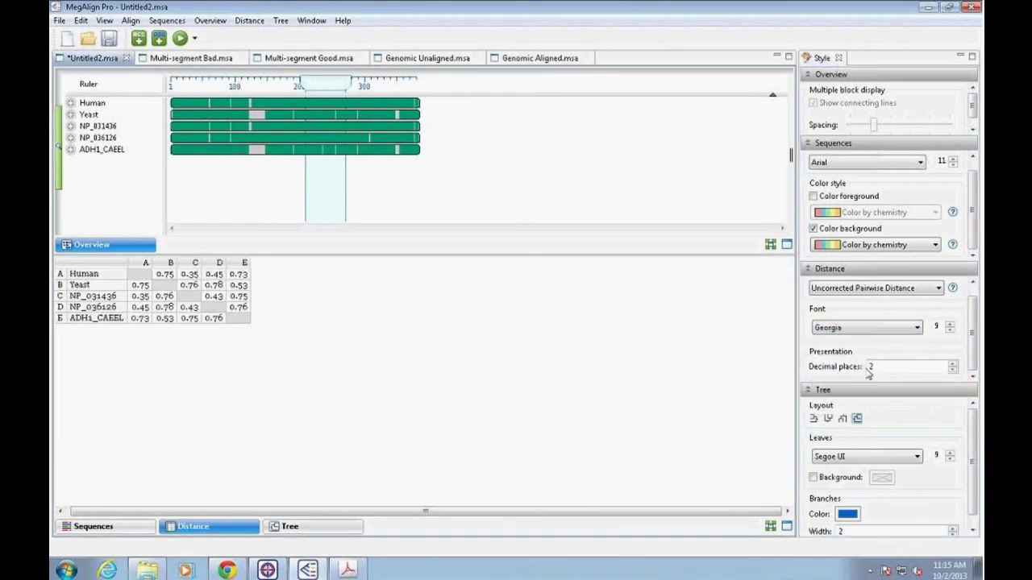
click(950, 324)
click(952, 364)
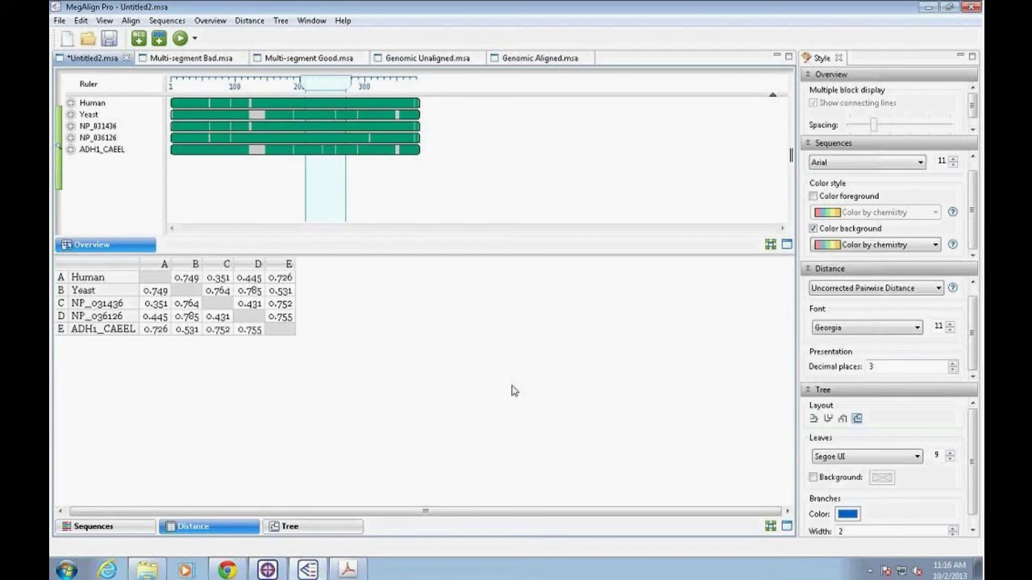
Step: Switch the distance metric to Kimura and restore Uncorrected Pairwise Distance
click(834, 289)
click(836, 311)
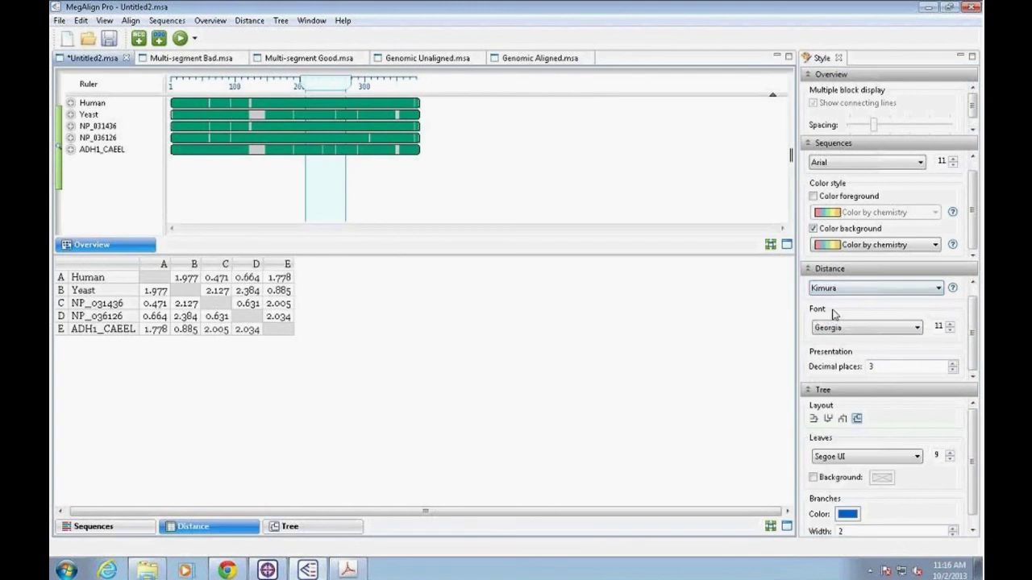
click(832, 289)
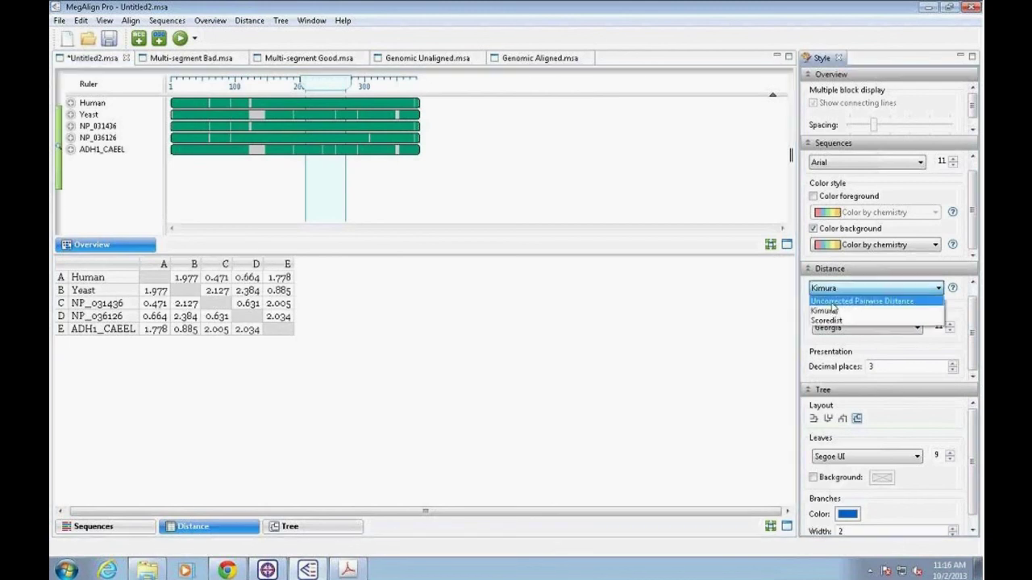
click(861, 301)
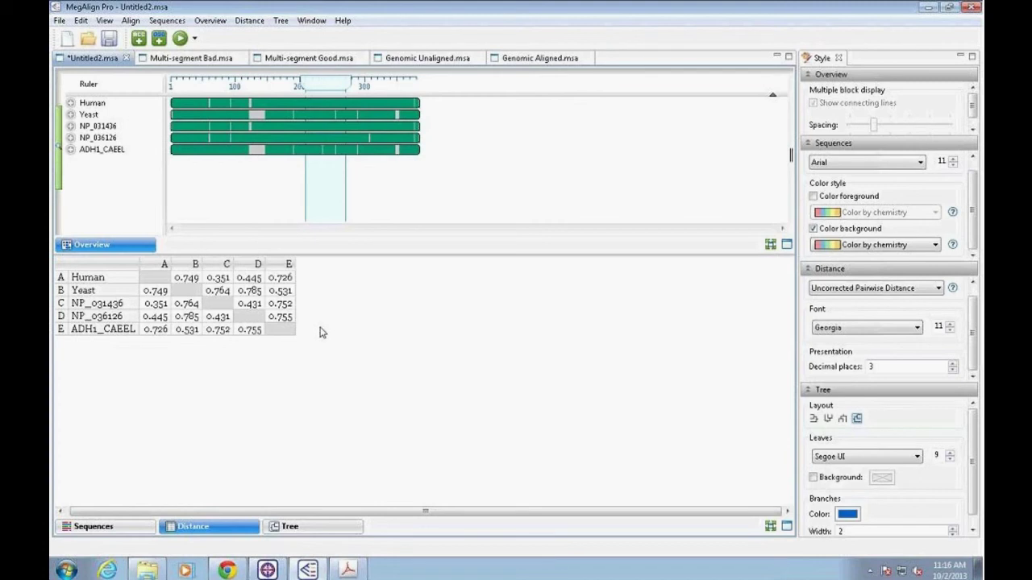
Step: Open the built-in help contents, expand the MegAlign Pro topics to review them, and close the help
click(345, 21)
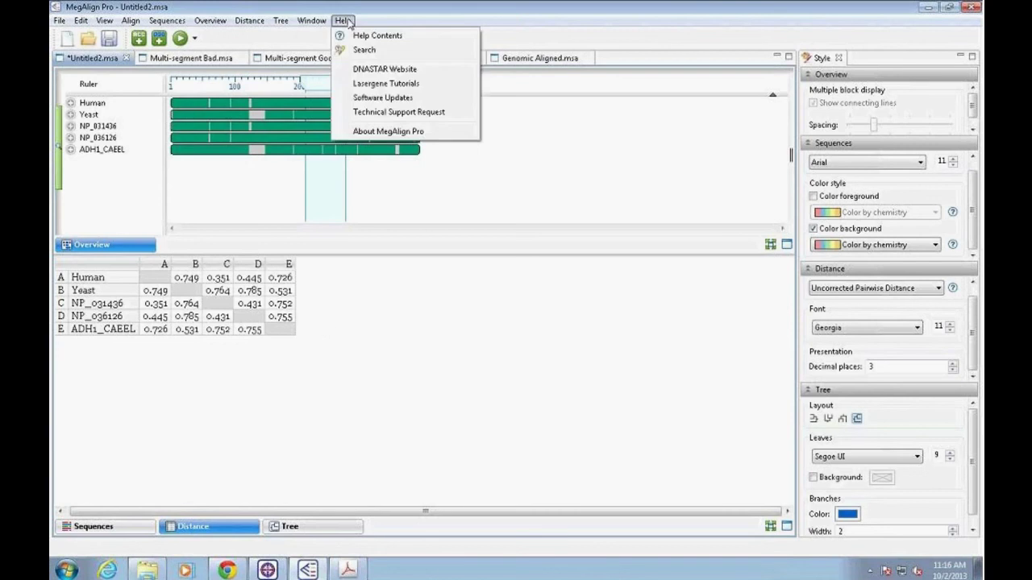
click(394, 43)
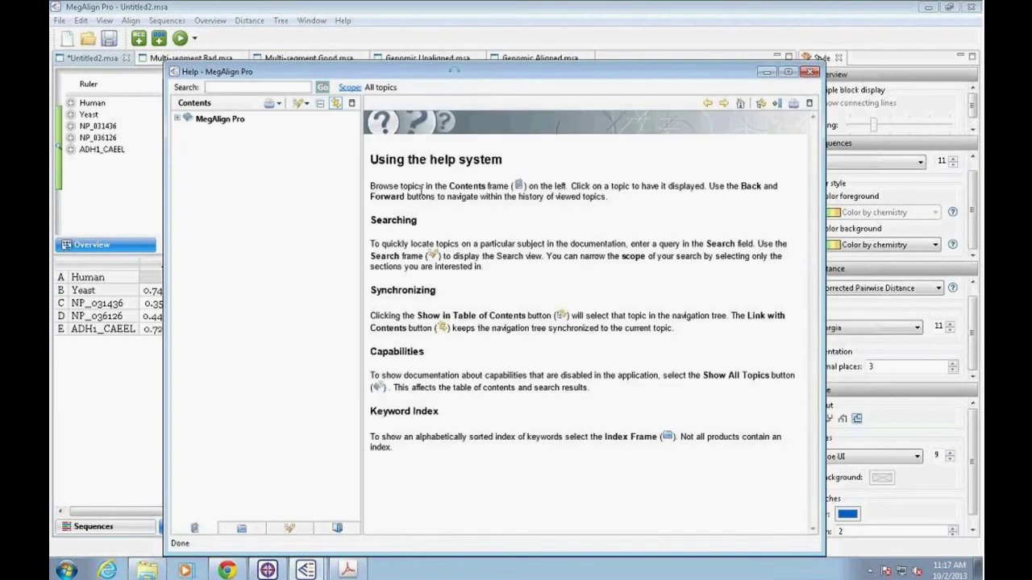
click(177, 118)
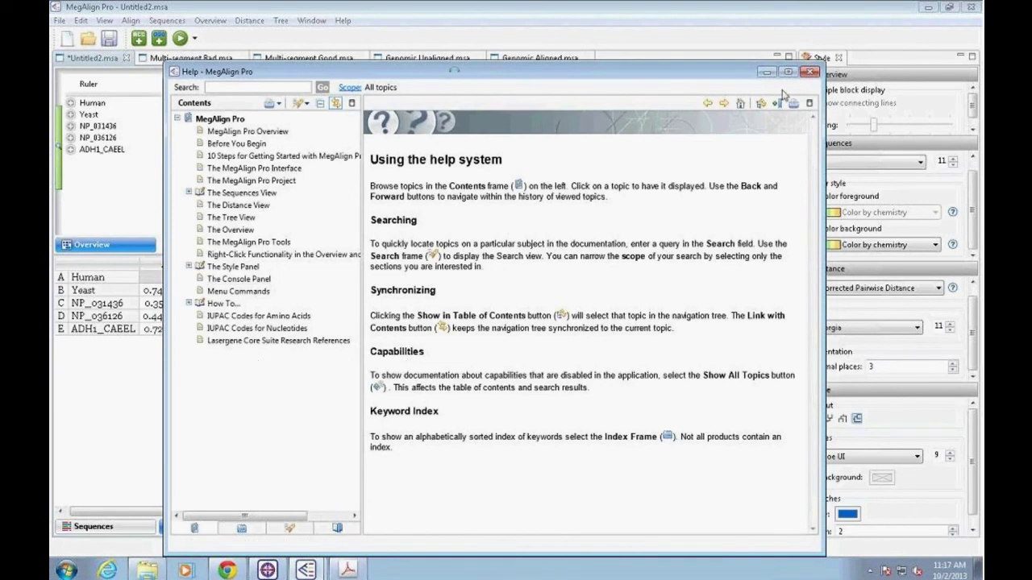
click(810, 75)
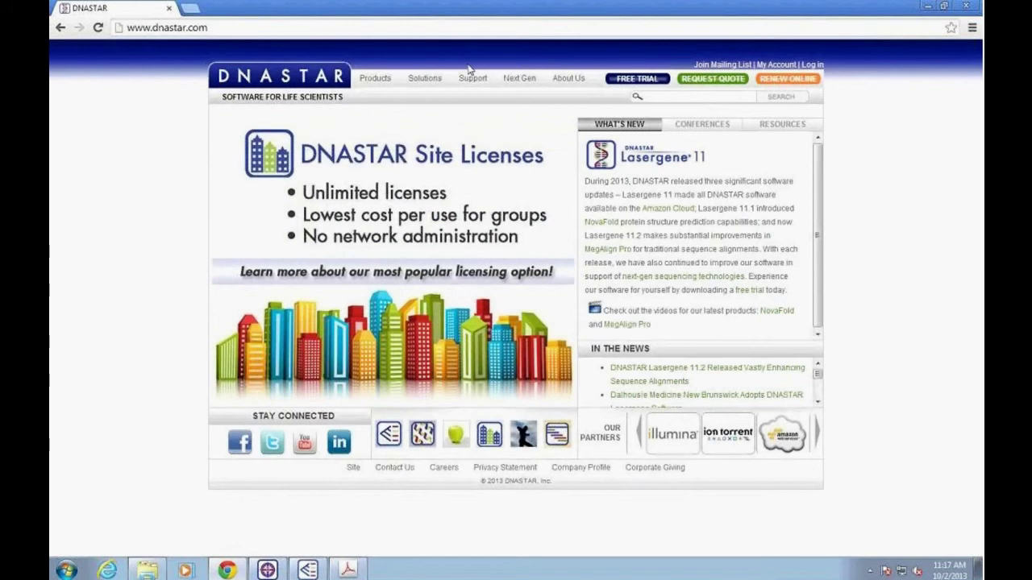
Step: On the DNASTAR website in Chrome, look through the Online Help list under Support, and return to MegAlign Pro
mouse_move(475, 81)
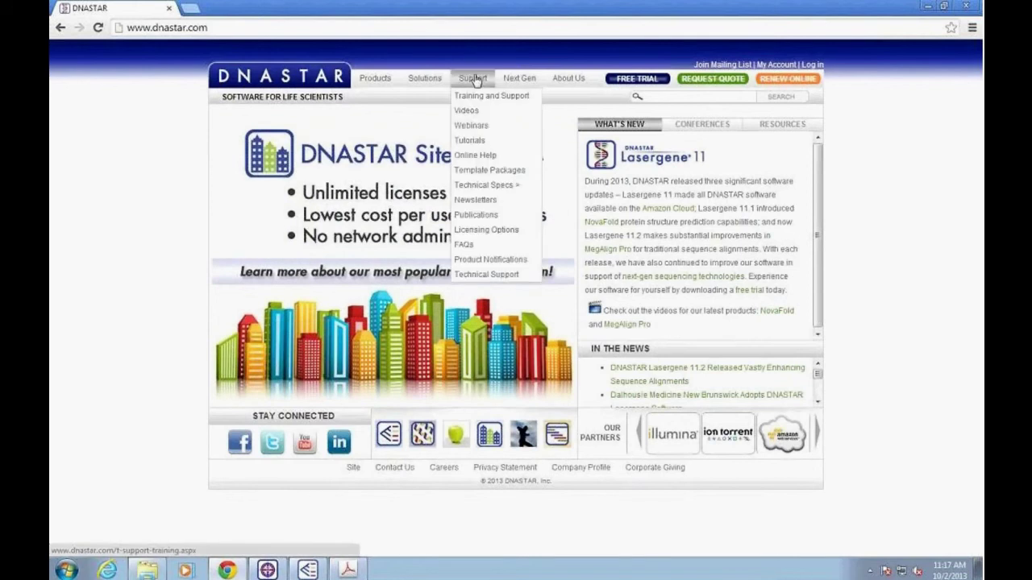
click(474, 155)
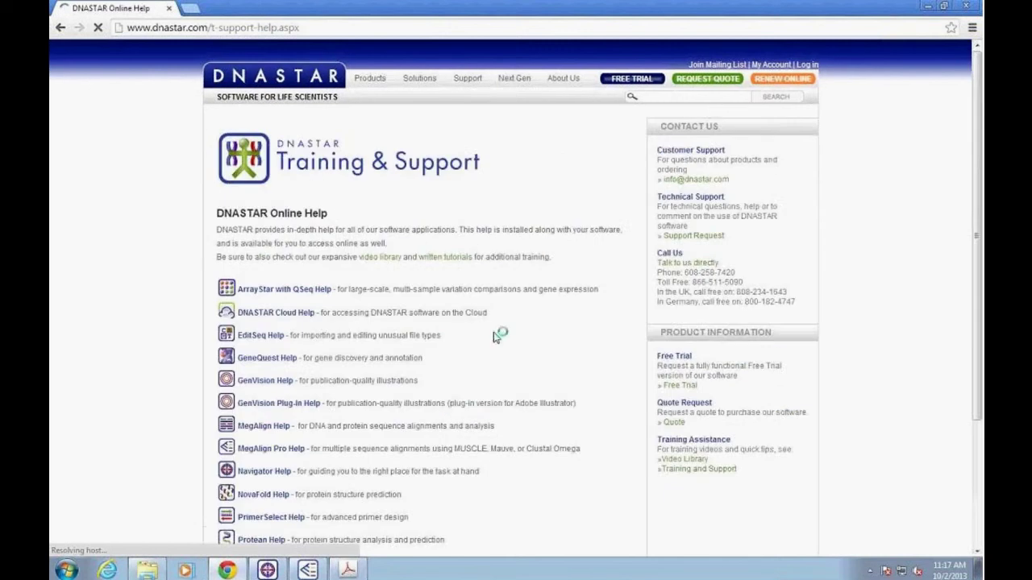
scroll(519, 346, down, 2)
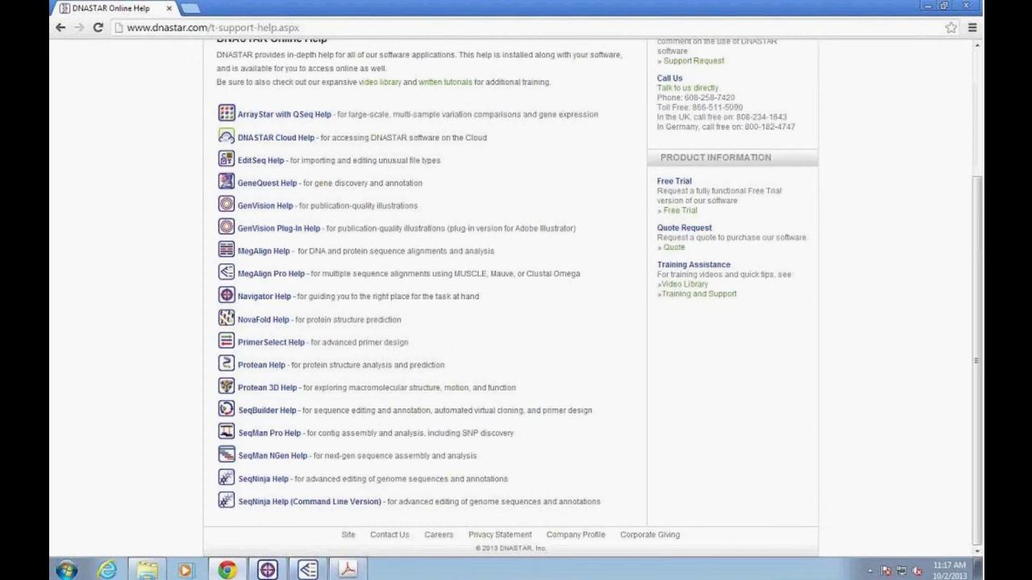
click(308, 570)
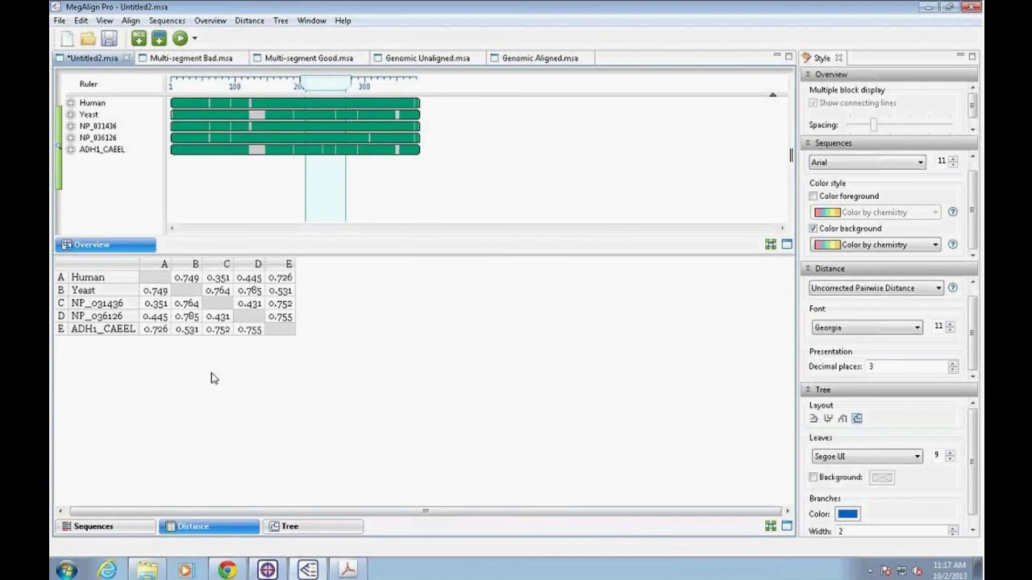
Step: Examine the project's export options for aligned sequences, distance matrix and tree without exporting anything
click(60, 21)
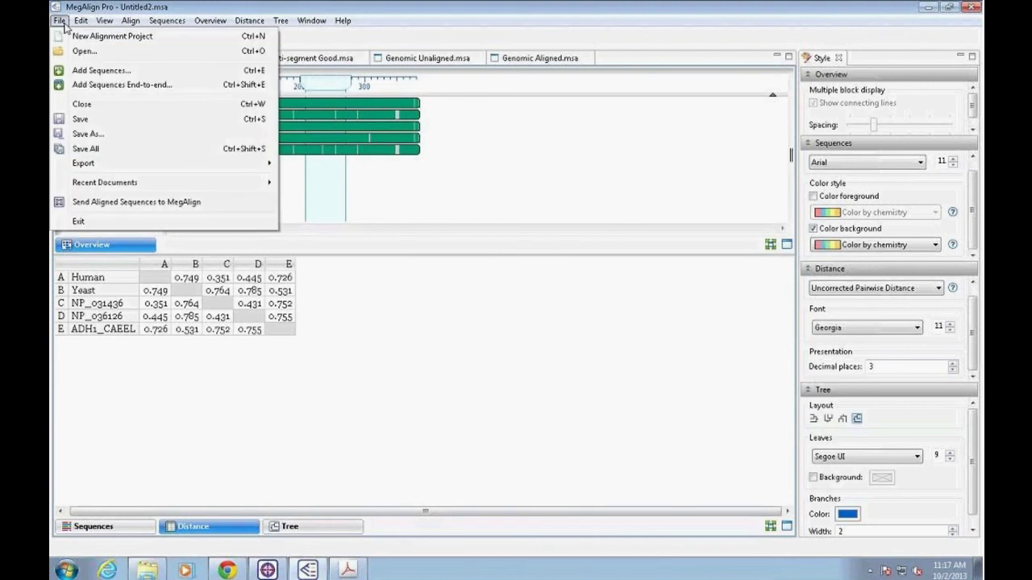
mouse_move(101, 163)
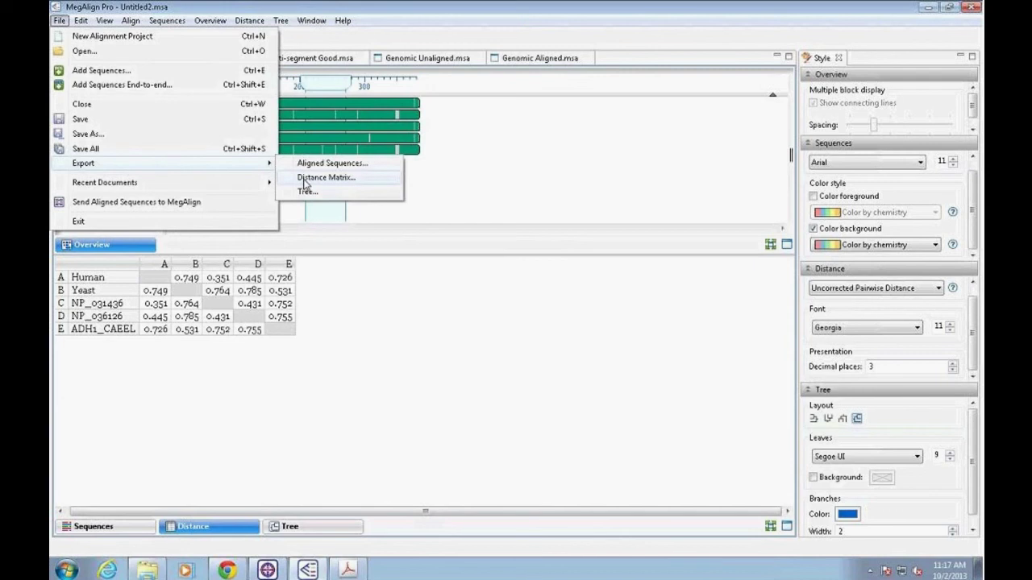
click(441, 302)
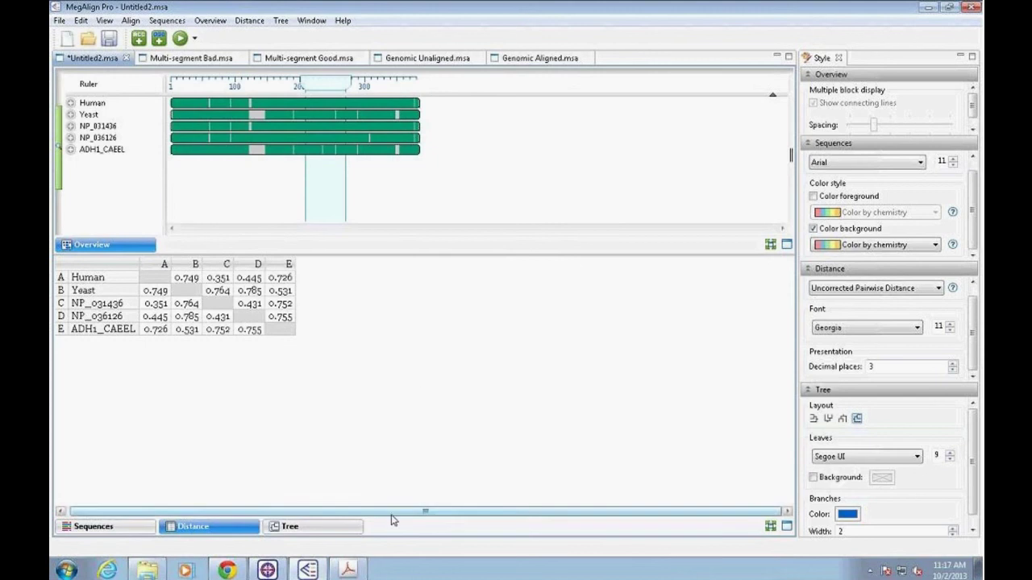
Step: Show the phylogenetic tree of the aligned sequences and set its distance metric to Kimura
click(316, 531)
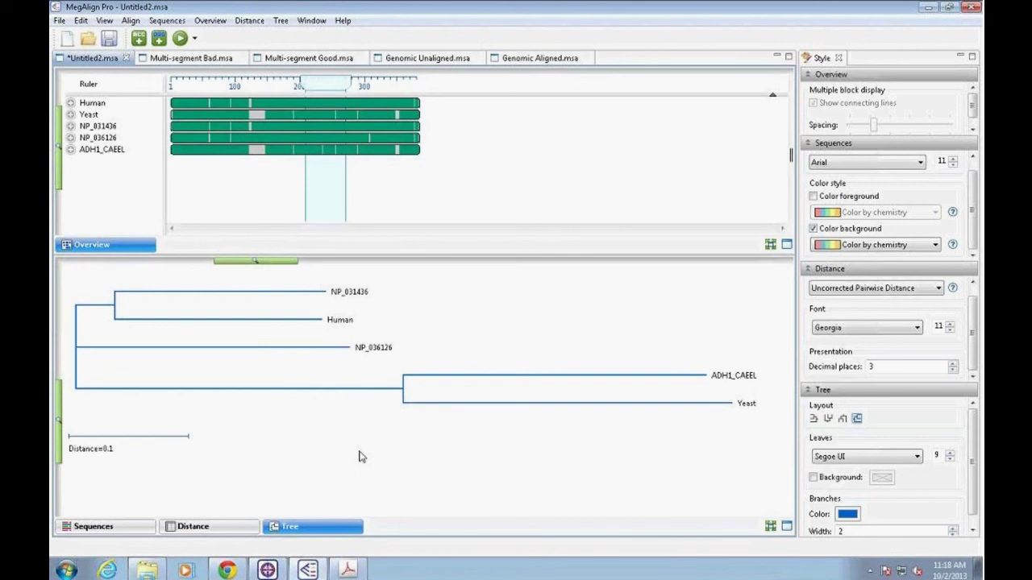
click(894, 292)
click(881, 312)
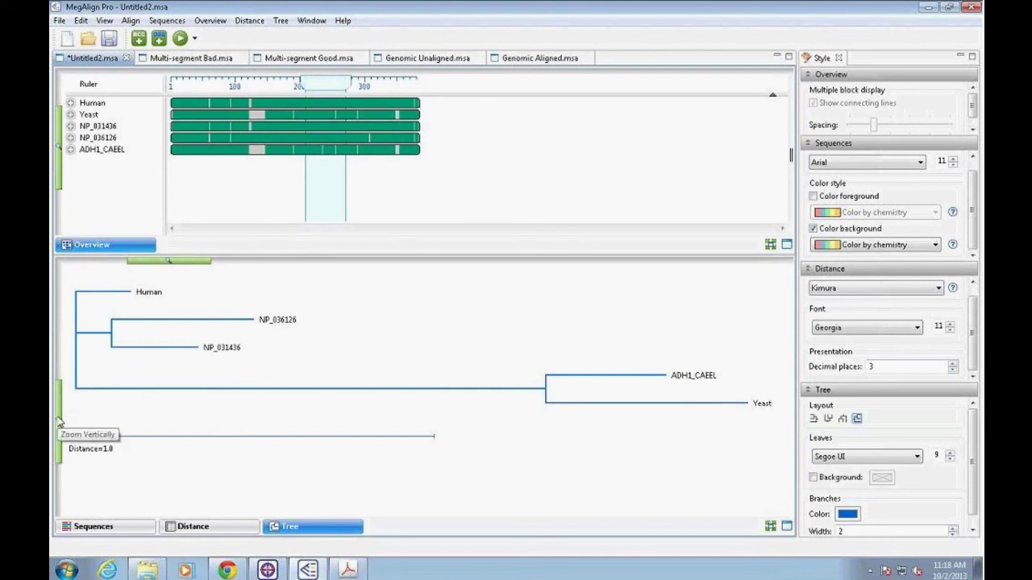
Step: Change the tree layout so the root is at the bottom and the branches grow upward
drag(58, 414, 58, 439)
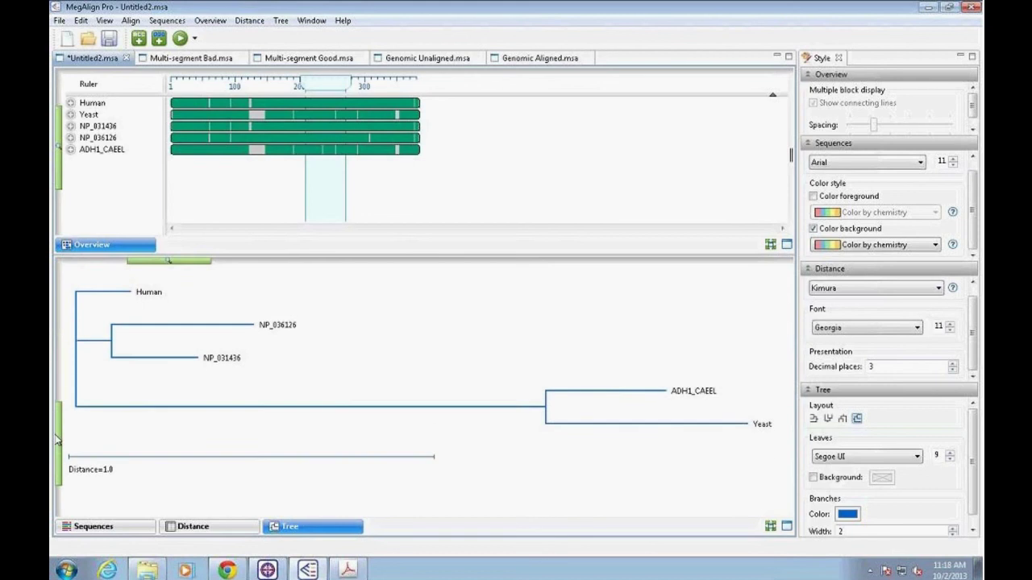
drag(166, 260, 150, 261)
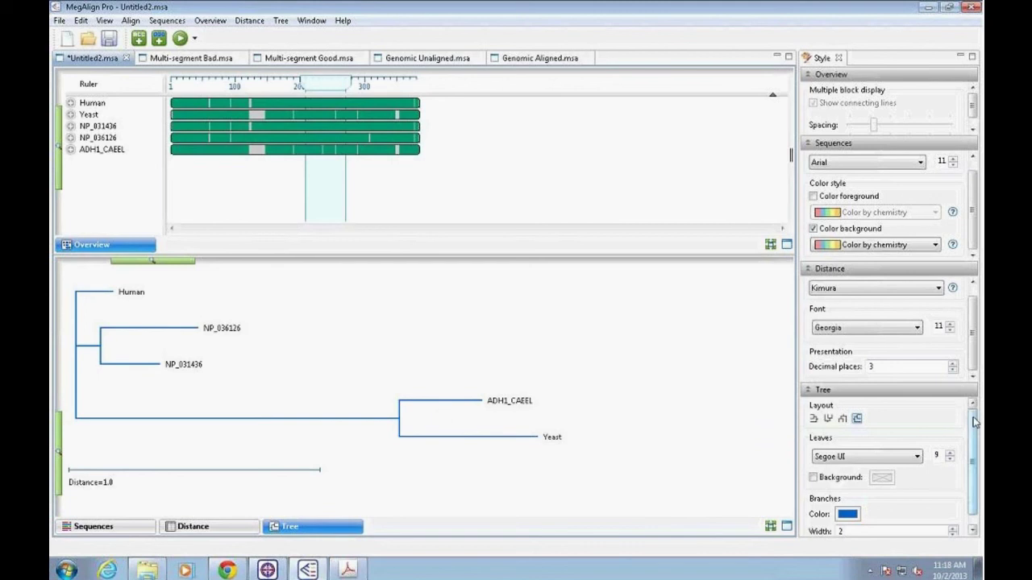
scroll(973, 430, down, 1)
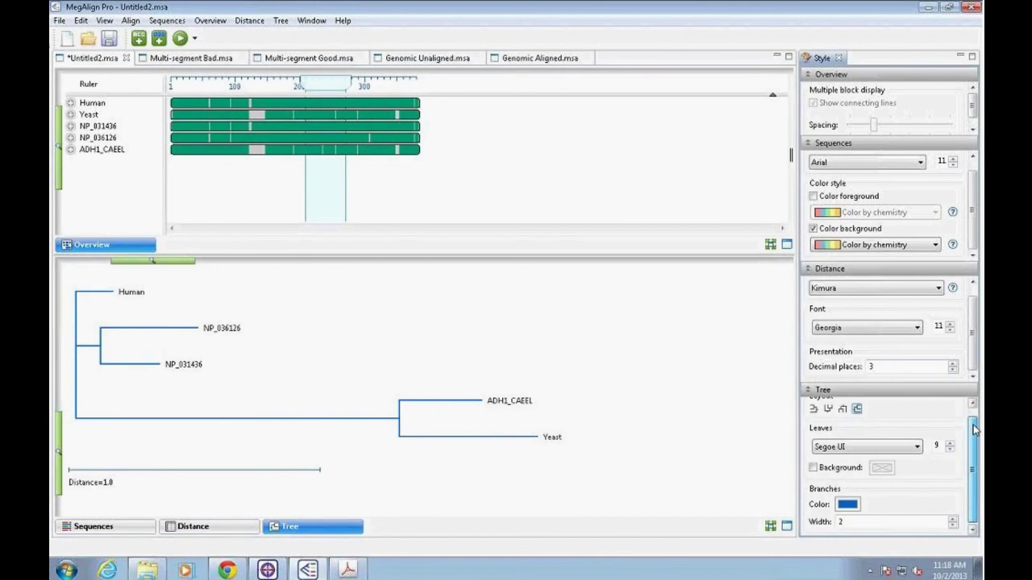
click(840, 411)
click(828, 410)
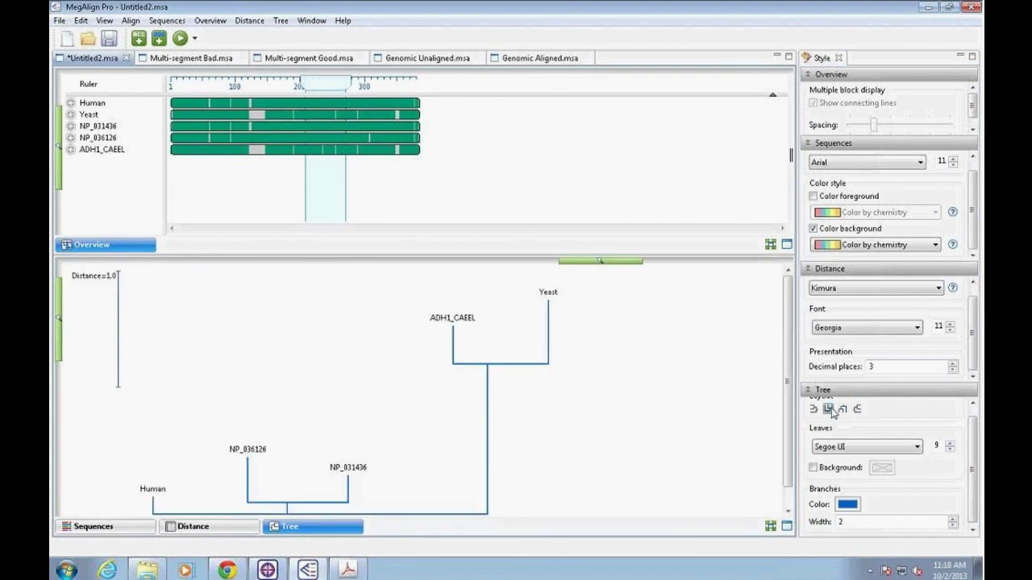
Step: Set the tree's leaf label font to Arial and color its branches dark maroon
click(893, 449)
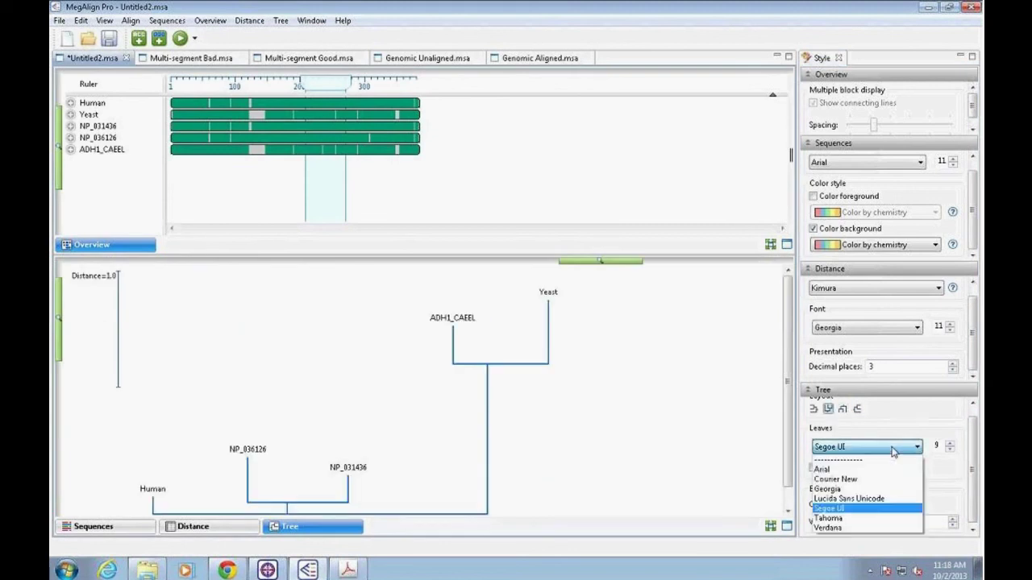
click(858, 469)
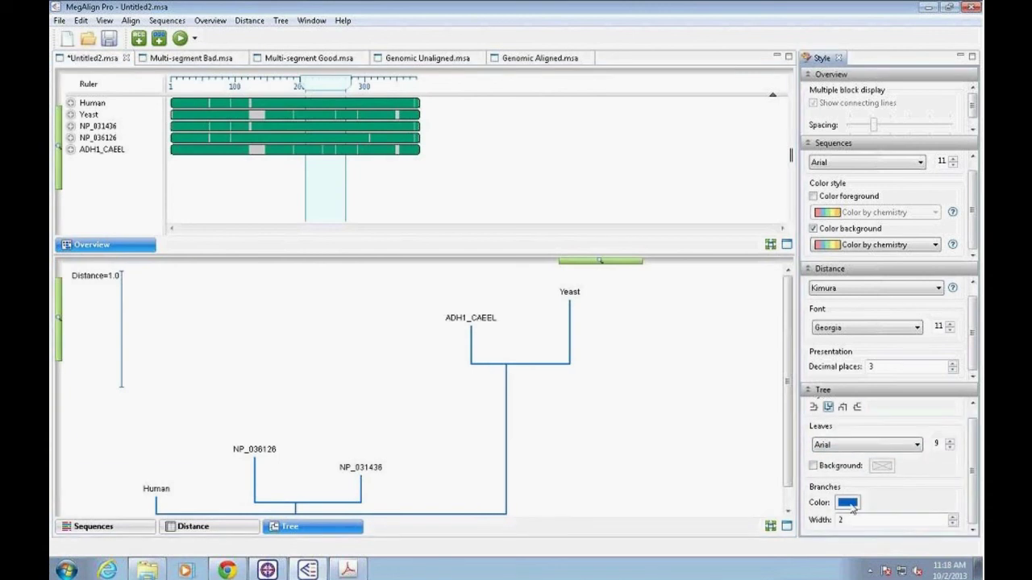
click(847, 504)
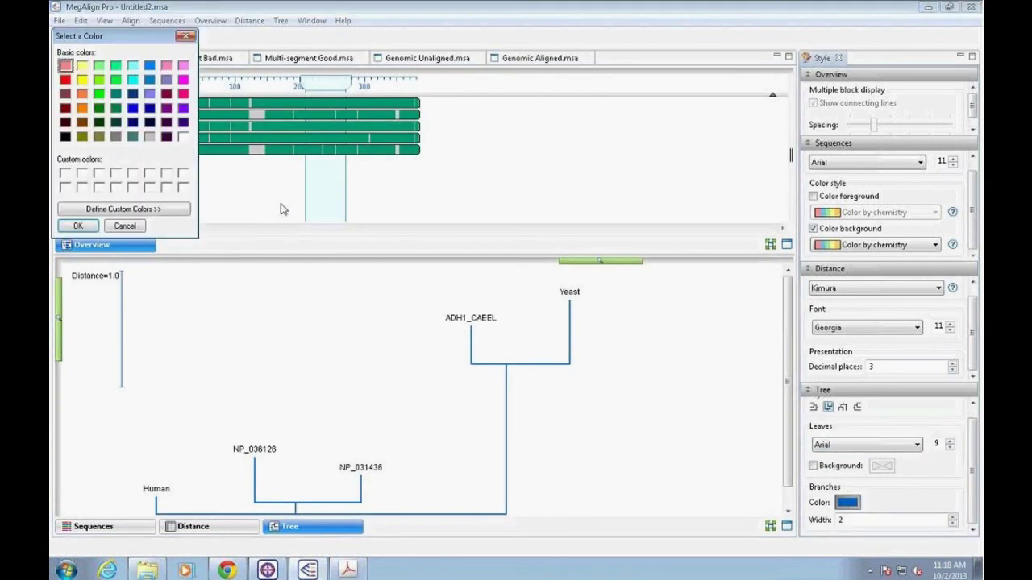
click(166, 95)
click(78, 226)
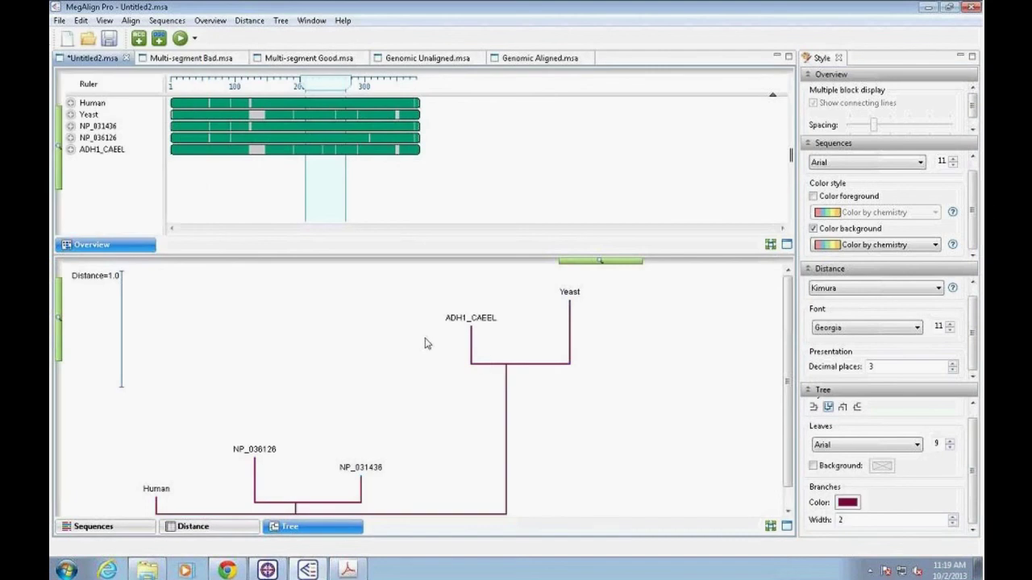
Step: Increase the width of the tree branches to 6
click(953, 517)
click(952, 517)
click(953, 518)
click(953, 517)
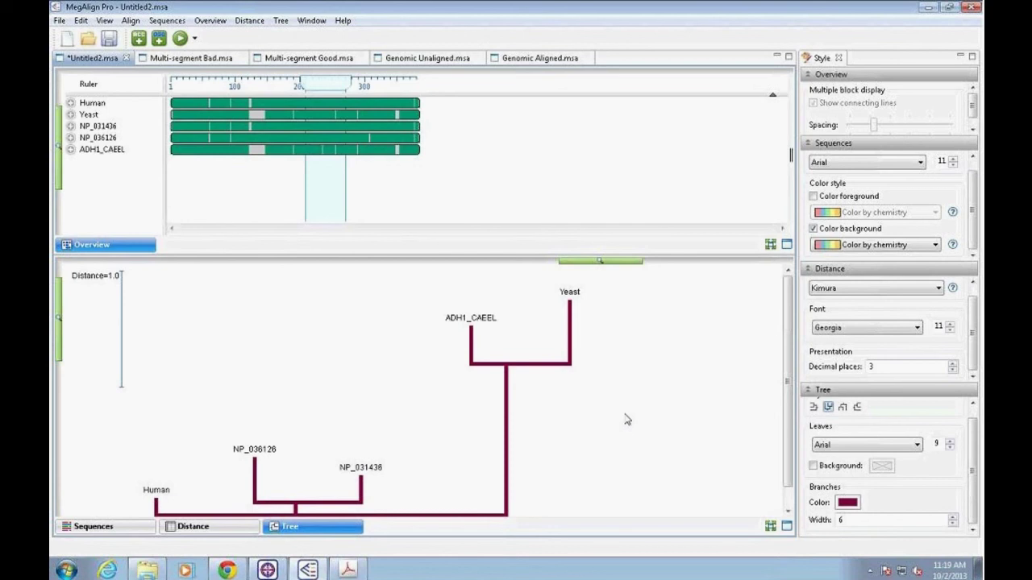
Step: Create a new, empty alignment project
click(67, 39)
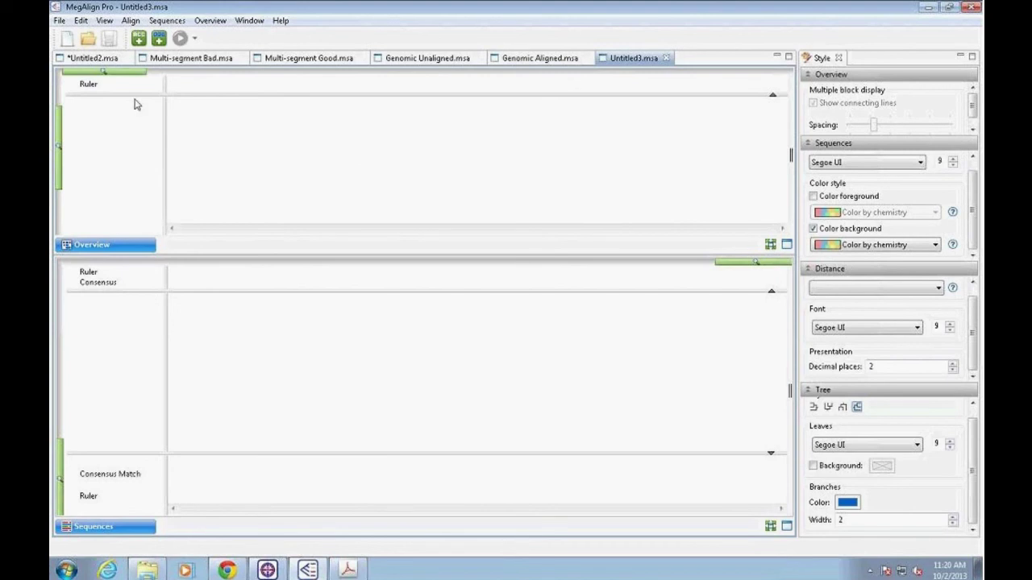
click(59, 21)
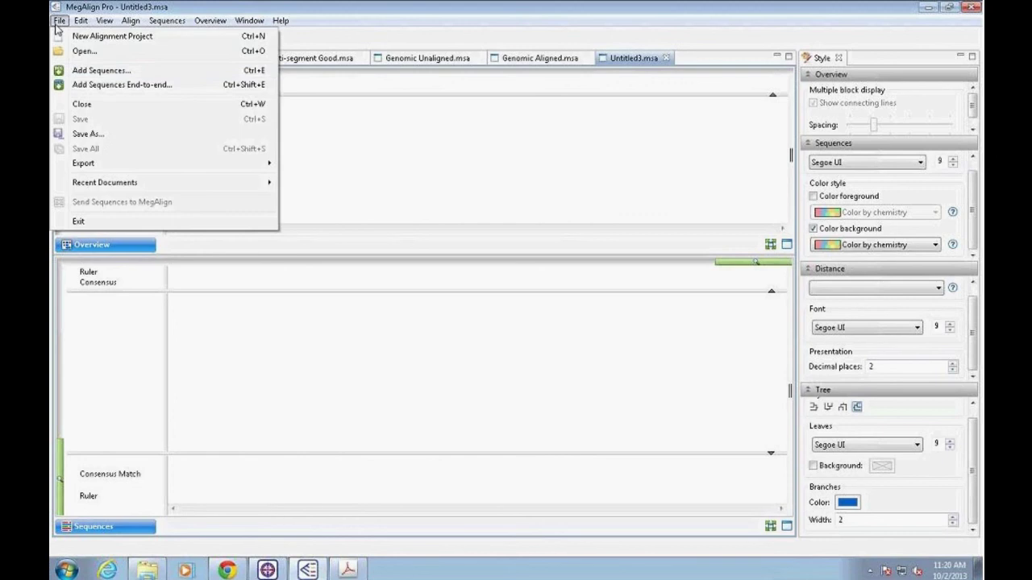
click(68, 86)
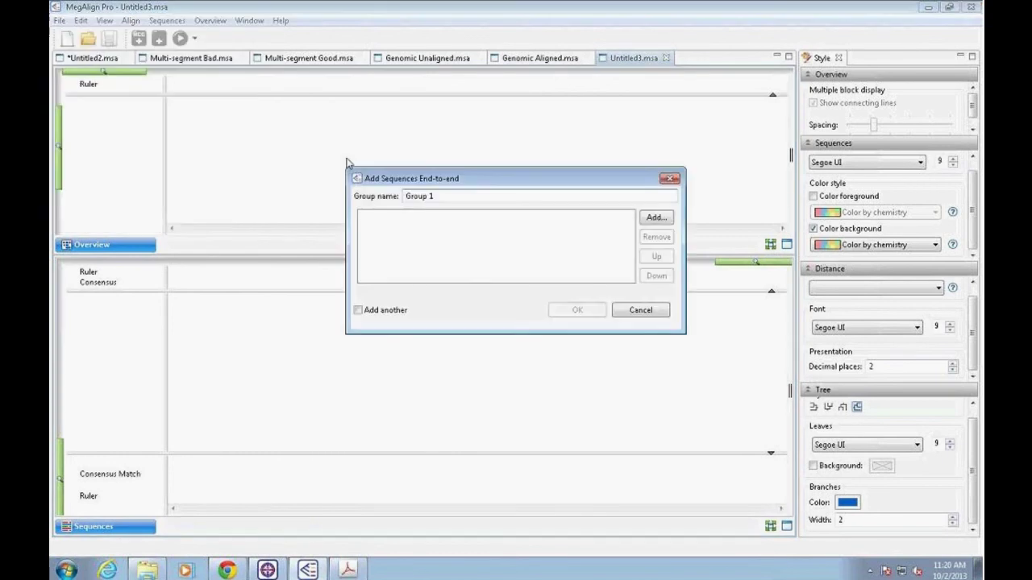
click(638, 310)
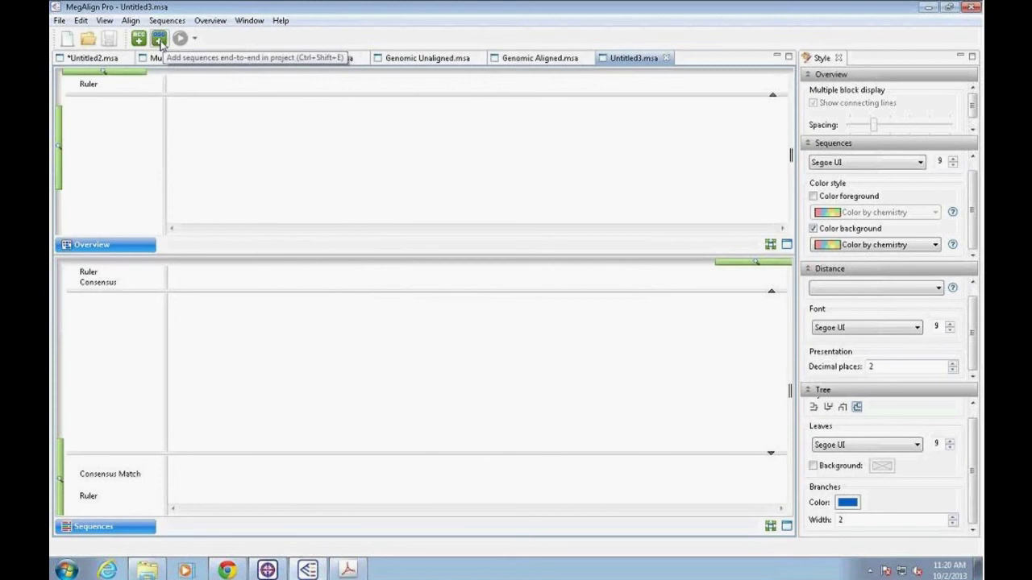
Step: Start an end-to-end sequence group with the files chimp.Rp1.exon1.gbk to chimp.Rp1.exon4.gbk from the Rp1 exon groups folder
click(161, 41)
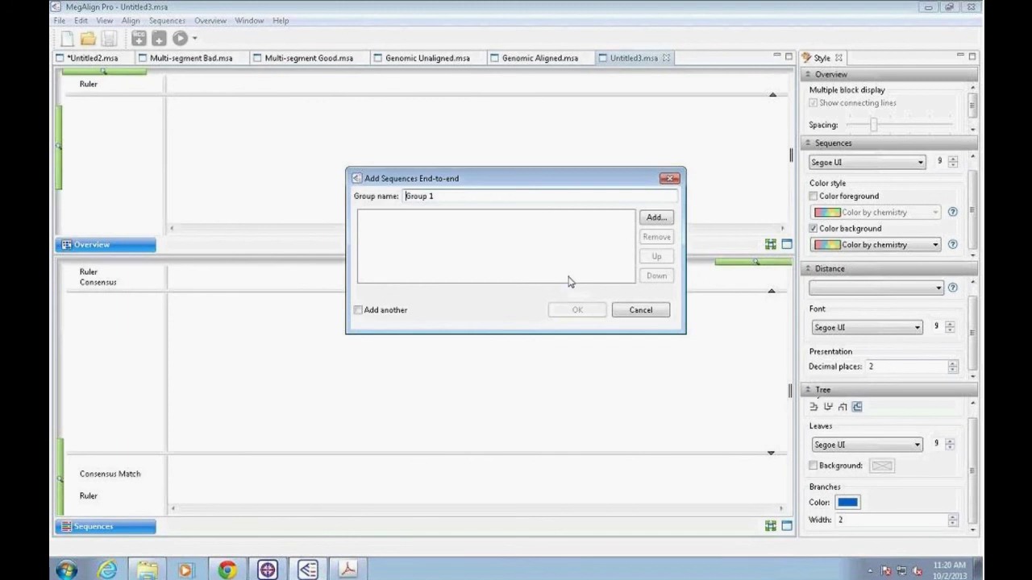
click(658, 218)
click(475, 215)
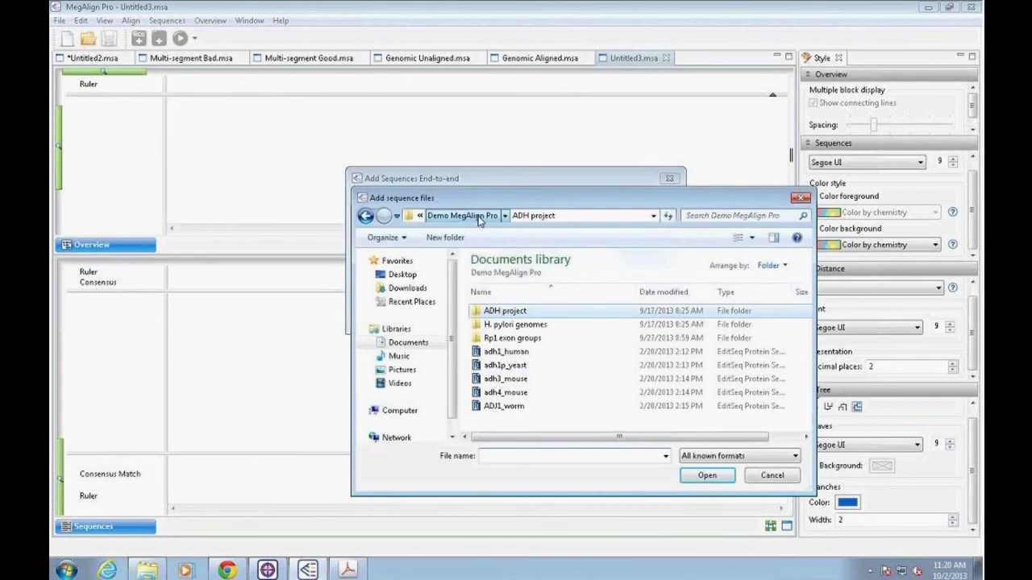
double_click(556, 337)
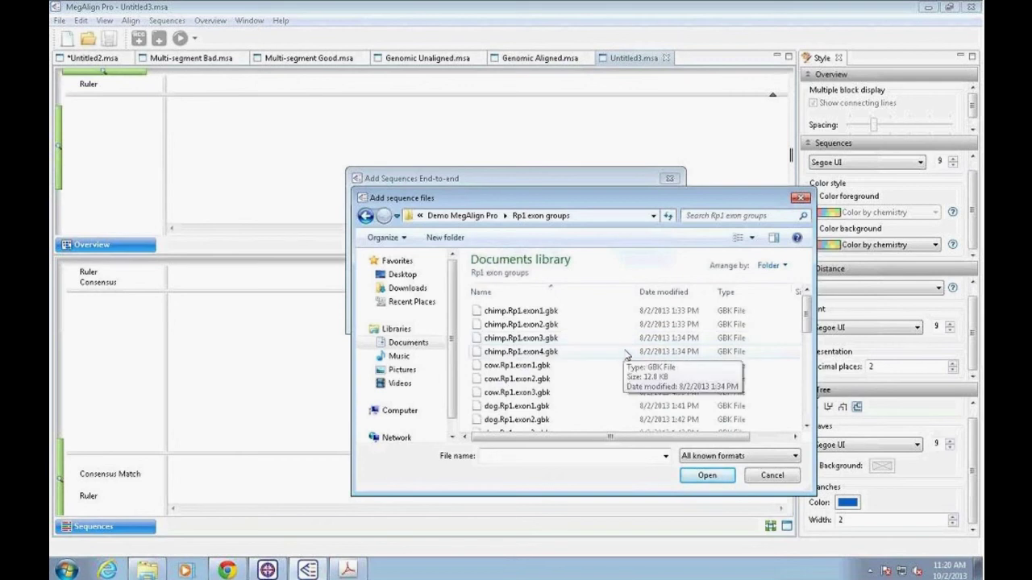
drag(811, 191, 858, 144)
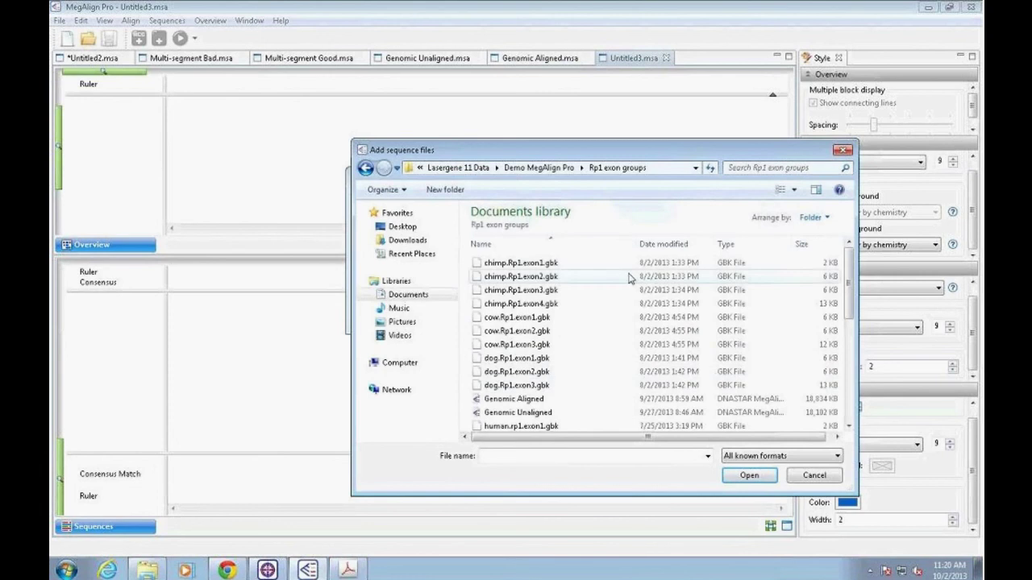
click(556, 244)
click(556, 244)
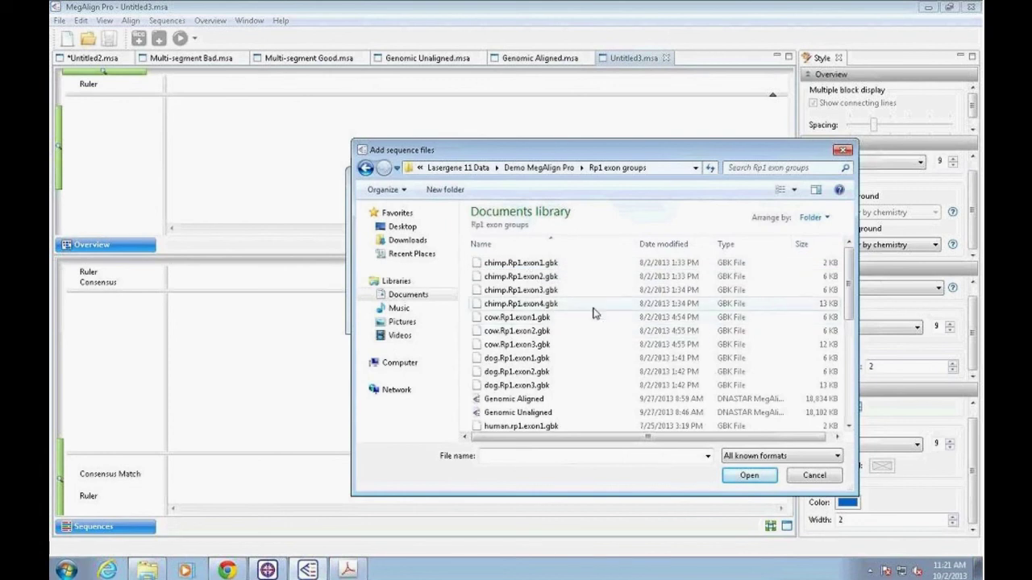
click(516, 263)
shift+click(513, 304)
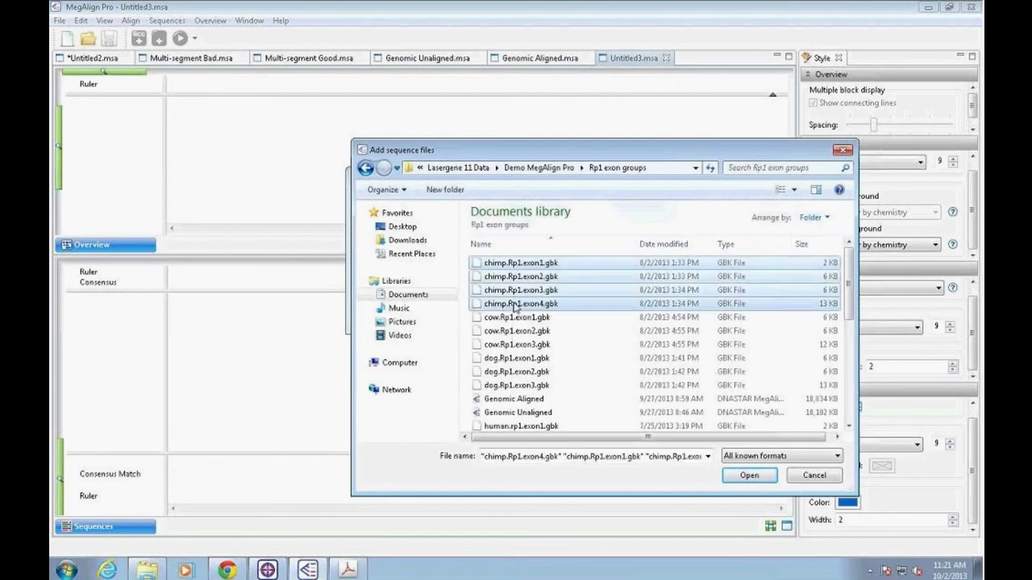
click(743, 478)
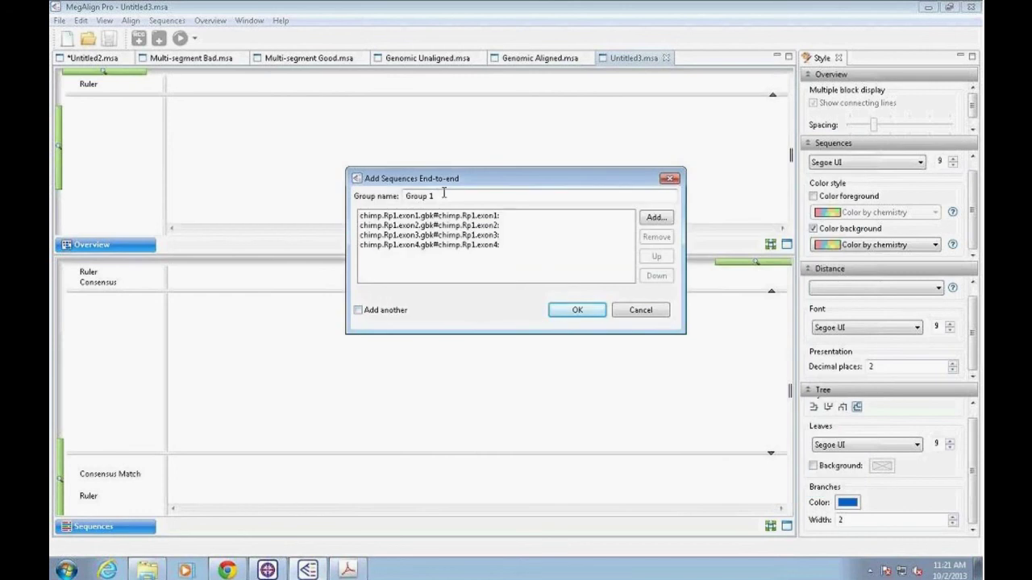
Step: Name the group Chimp and add it to the project, choosing to add another group
drag(444, 196, 356, 196)
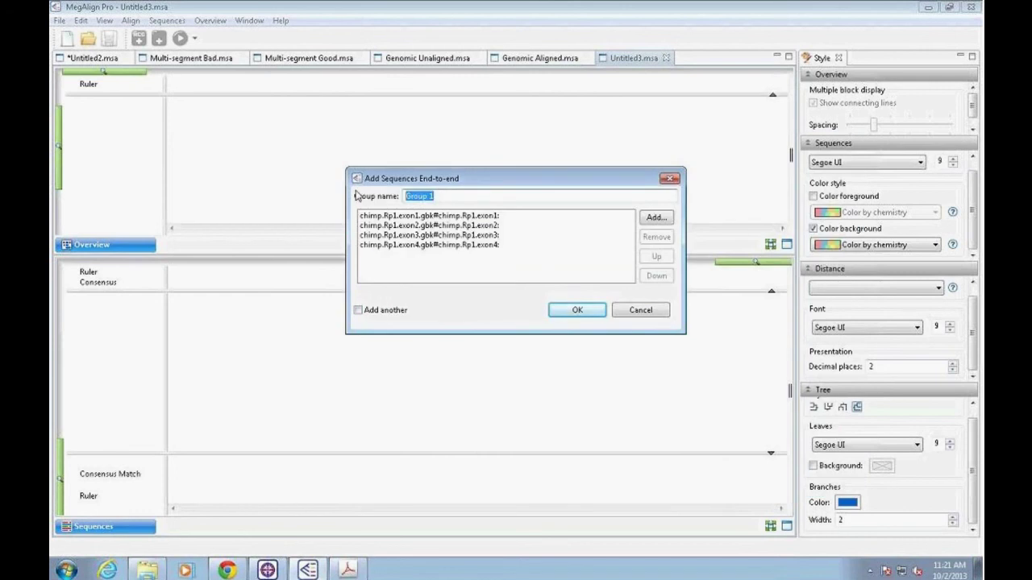
text(Chimp)
click(358, 311)
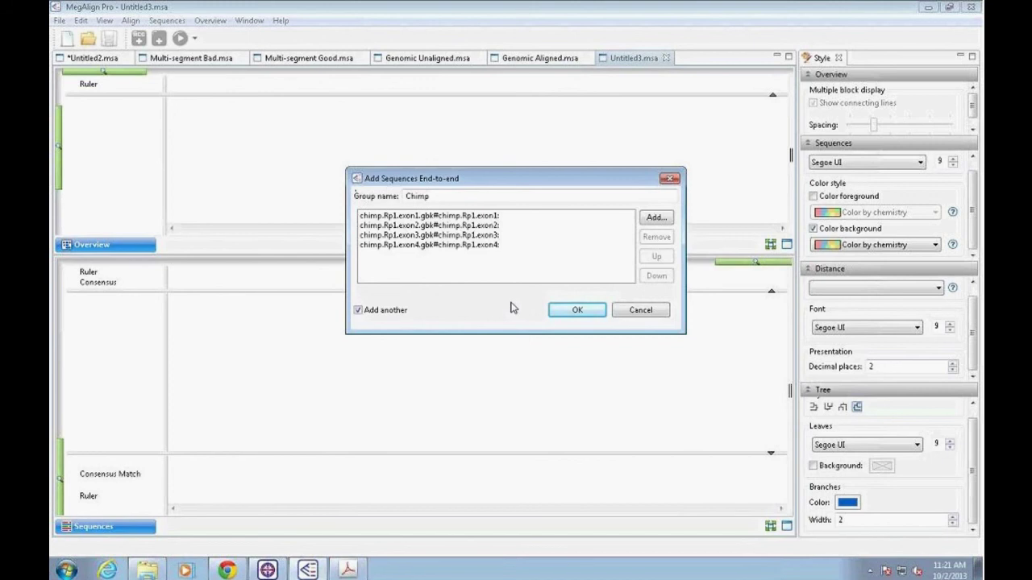
click(577, 312)
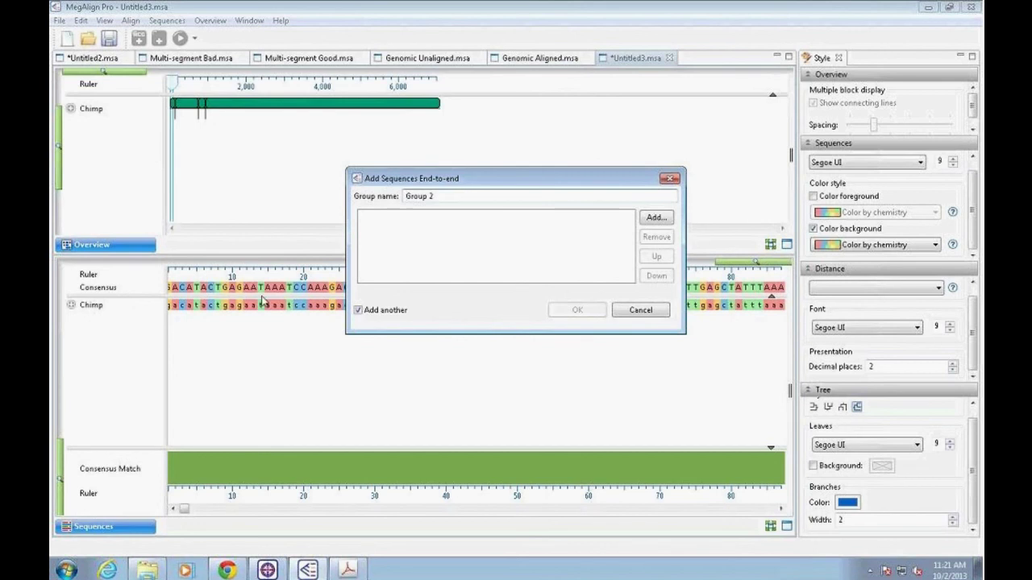
Step: Add a second end-to-end group named Cow from the files cow.Rp1.exon1.gbk to cow.Rp1.exon3.gbk
click(656, 218)
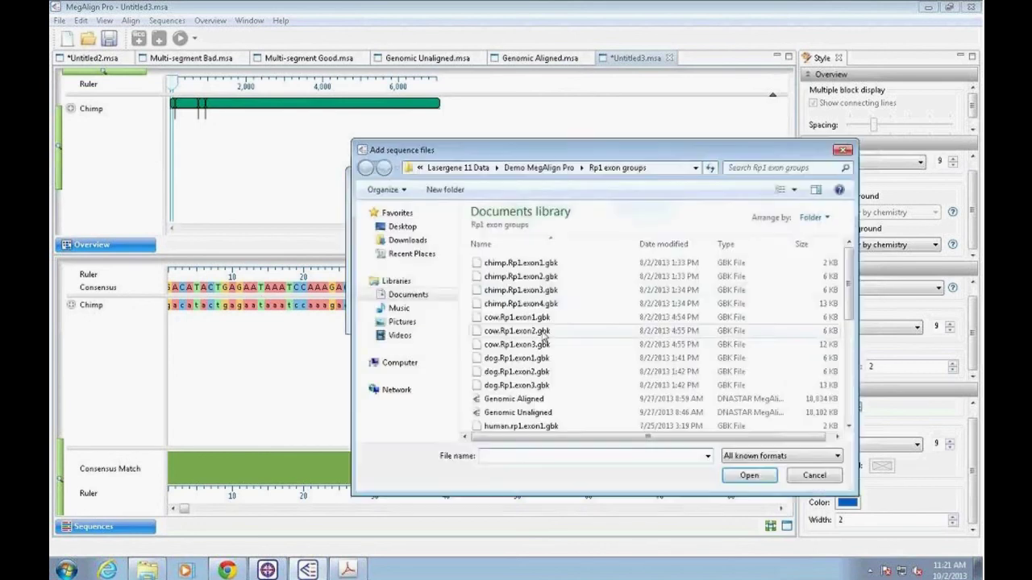
click(524, 317)
shift+click(526, 346)
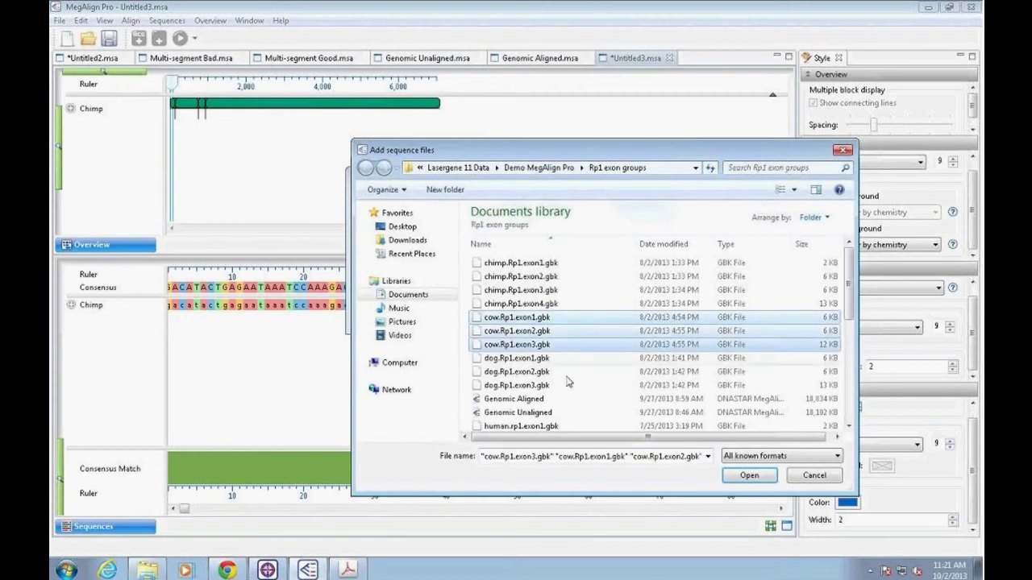
click(749, 476)
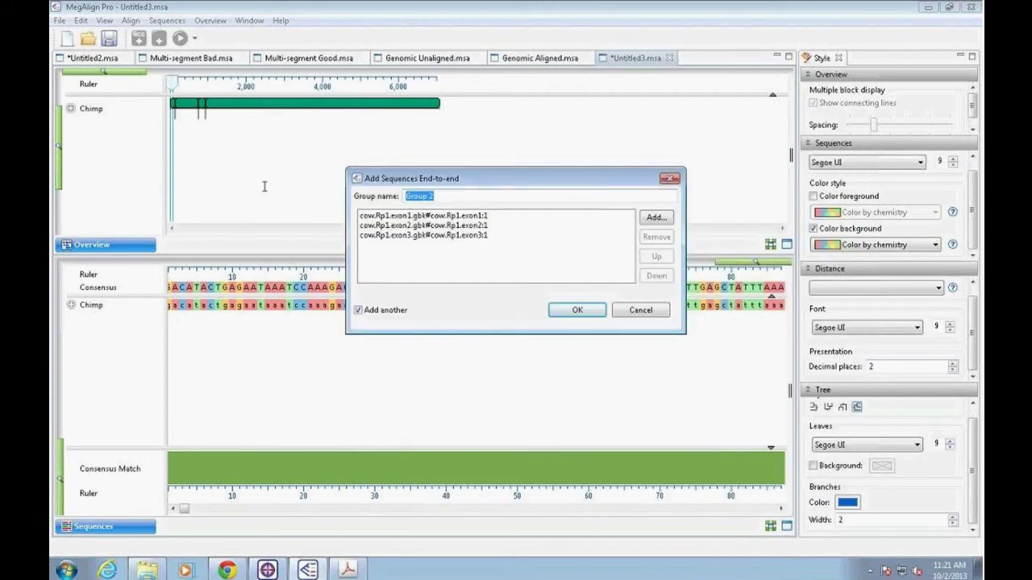
text(Cow)
key(Return)
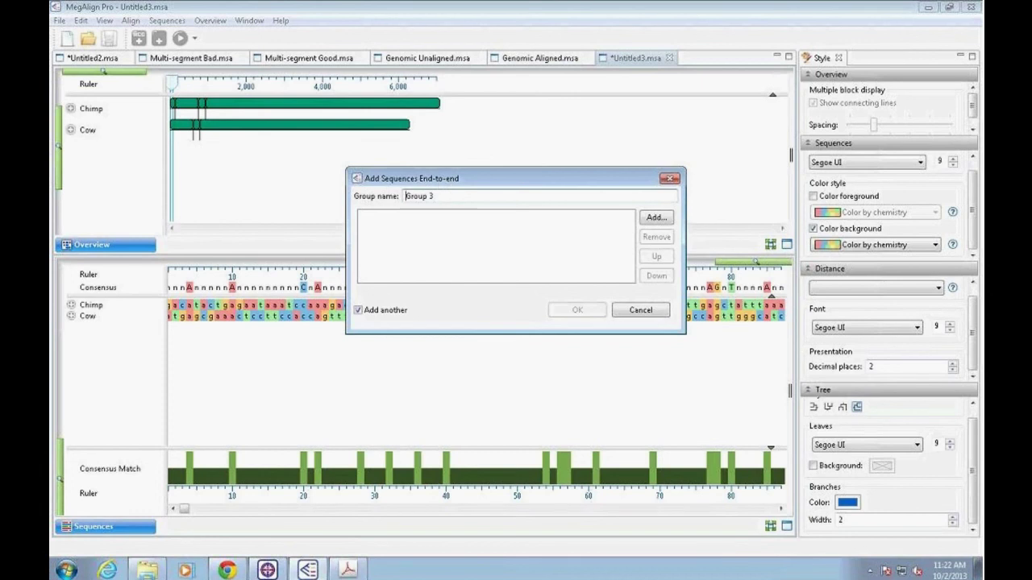
Step: Load the files rhesus.Rp1.exon1.gbk to rhesus.Rp1.exon4.gbk into the third end-to-end group
click(654, 219)
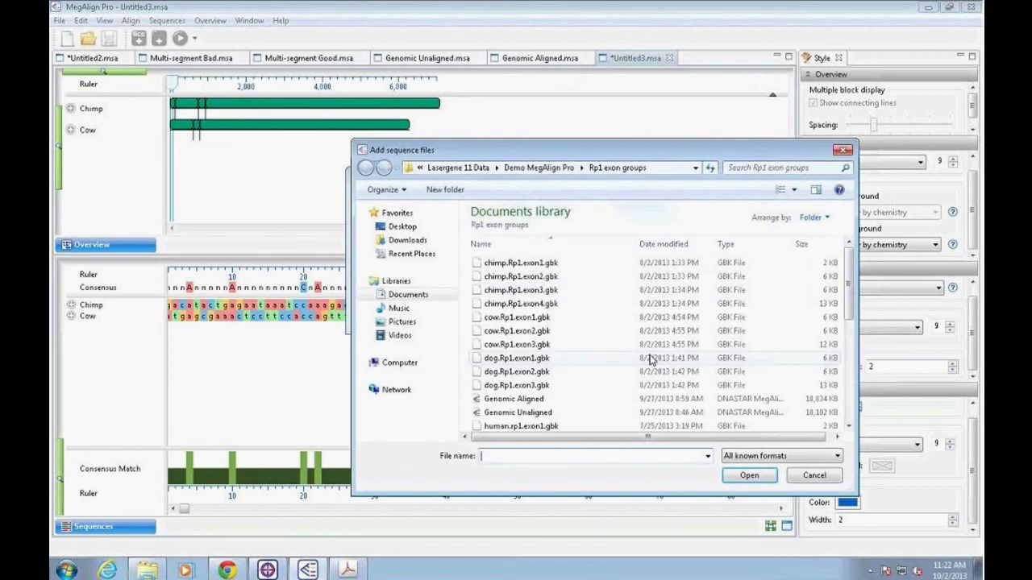
drag(848, 268, 848, 371)
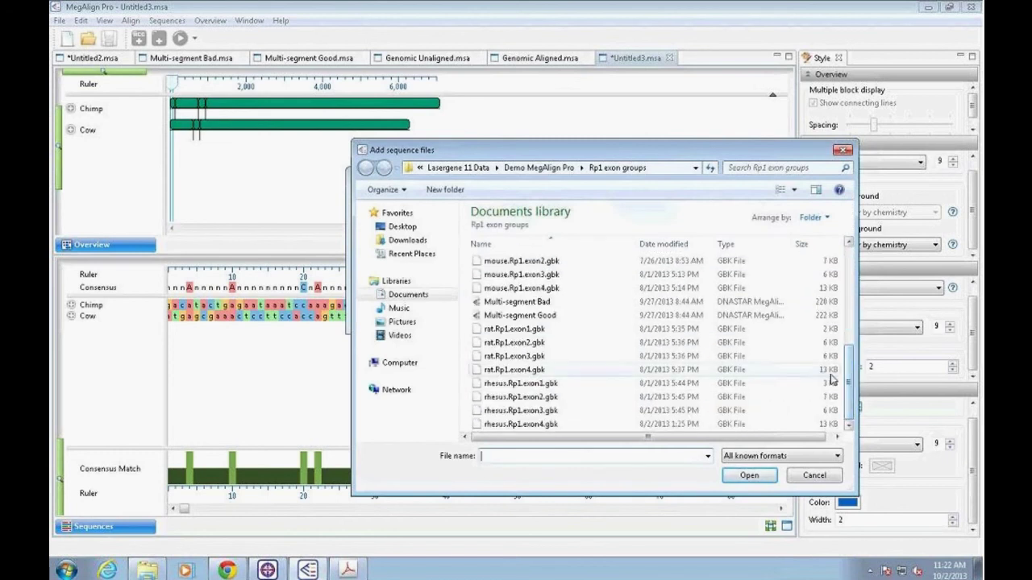
click(546, 387)
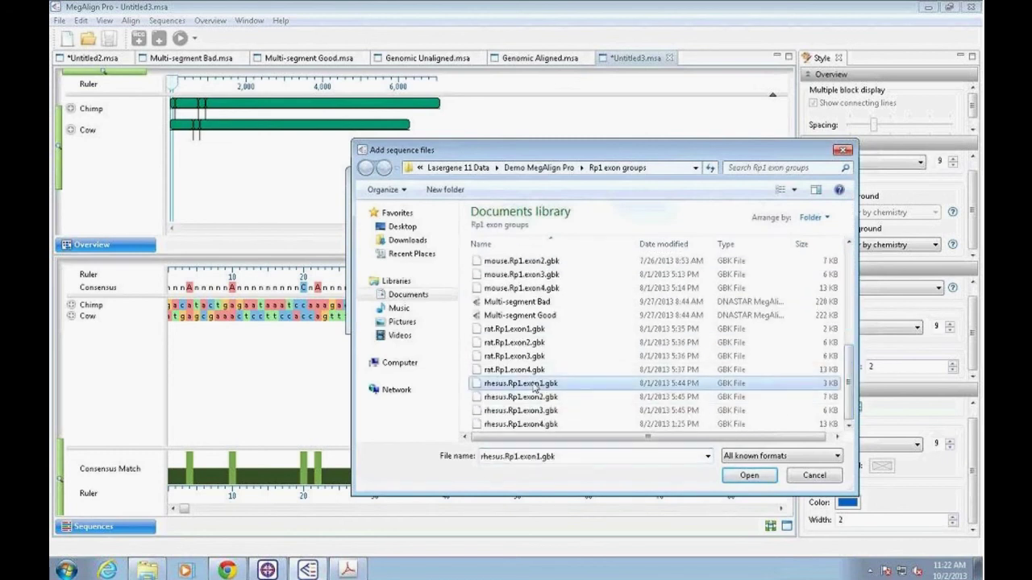
shift+click(524, 426)
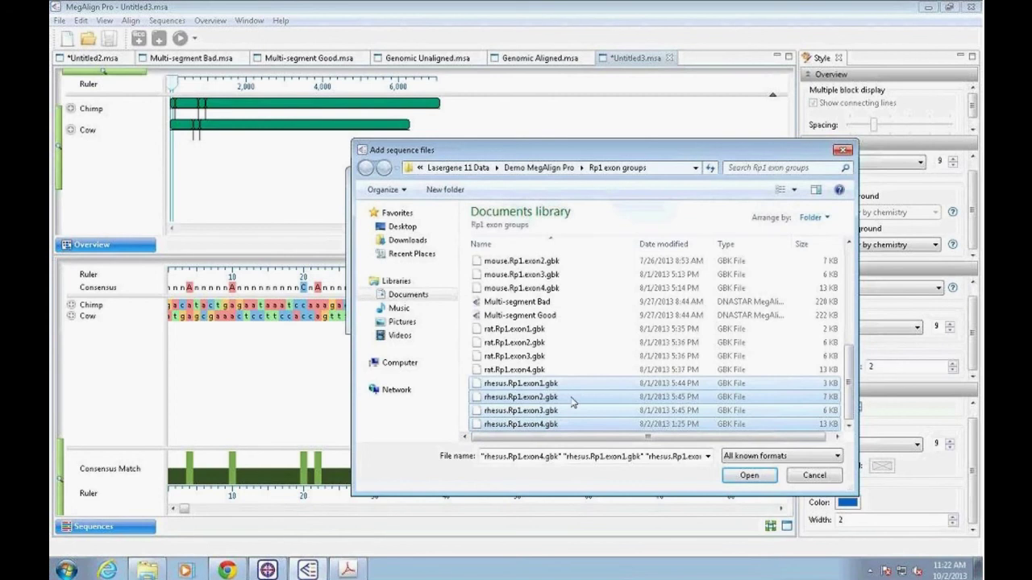
click(744, 479)
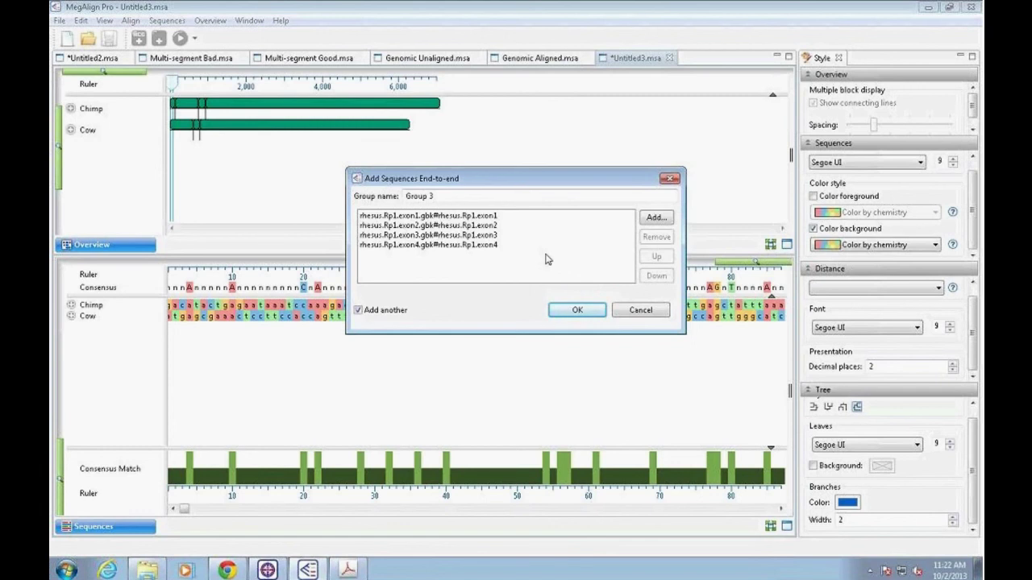
Step: Reorder the rhesus exons to 4, 2, 3, 1 and add the group to the project without starting another one
click(489, 245)
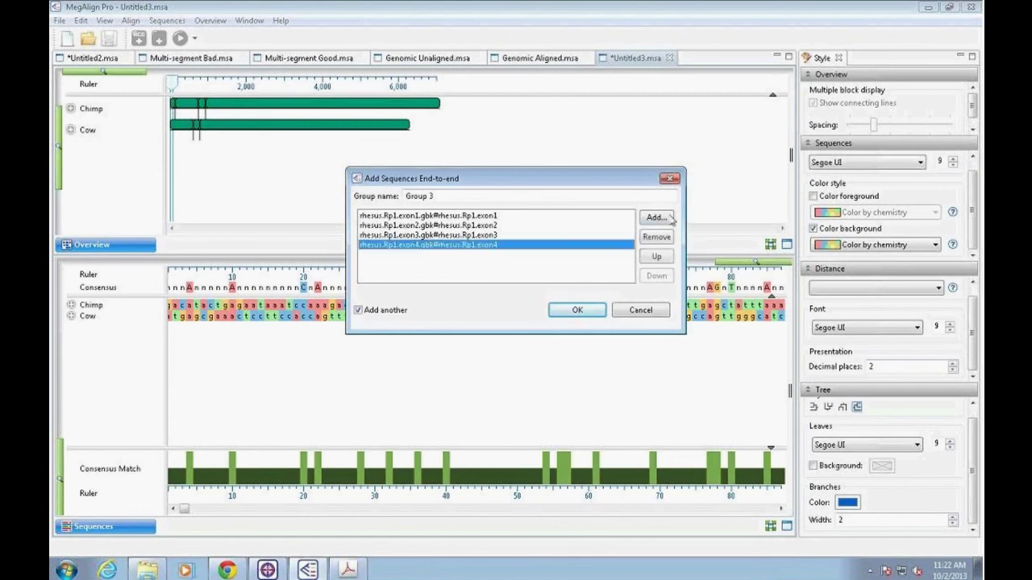
click(656, 257)
click(656, 257)
click(656, 257)
click(484, 226)
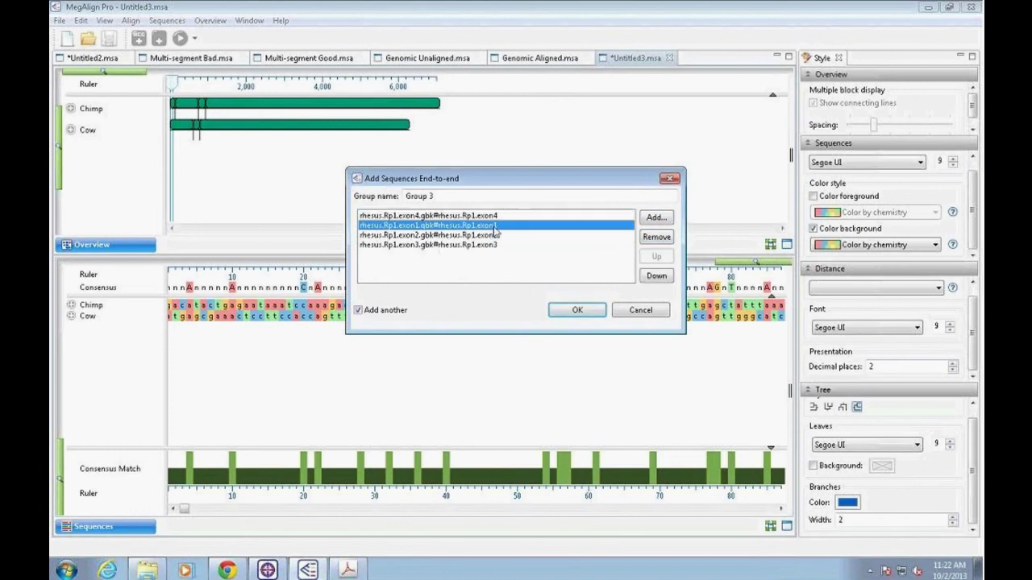
click(657, 276)
click(656, 276)
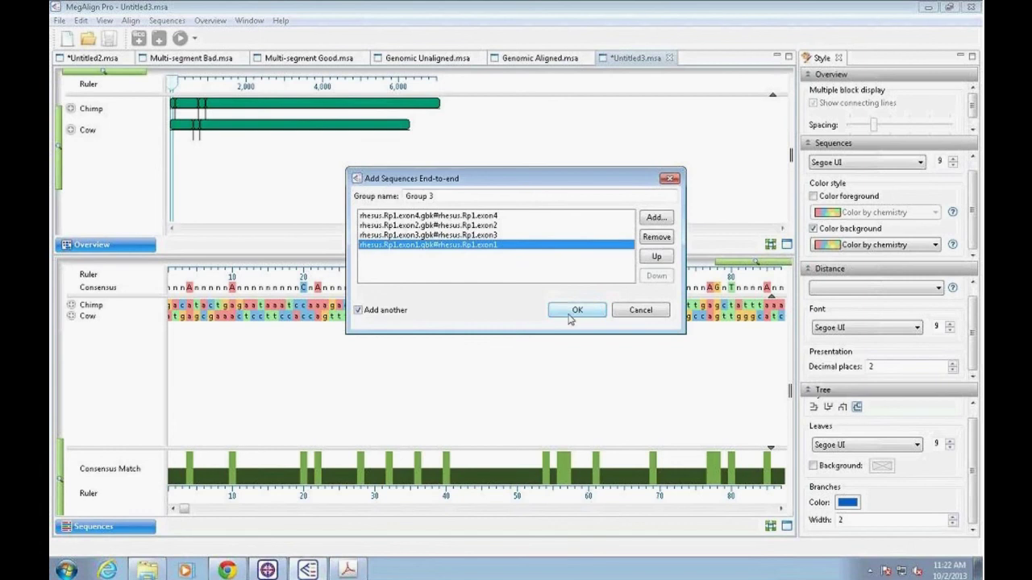
click(393, 314)
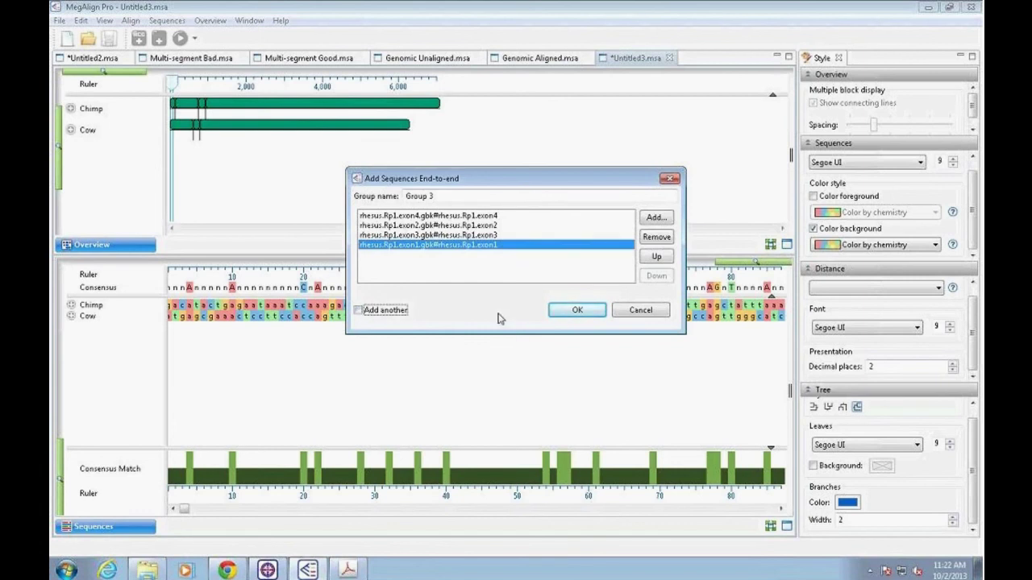
click(577, 311)
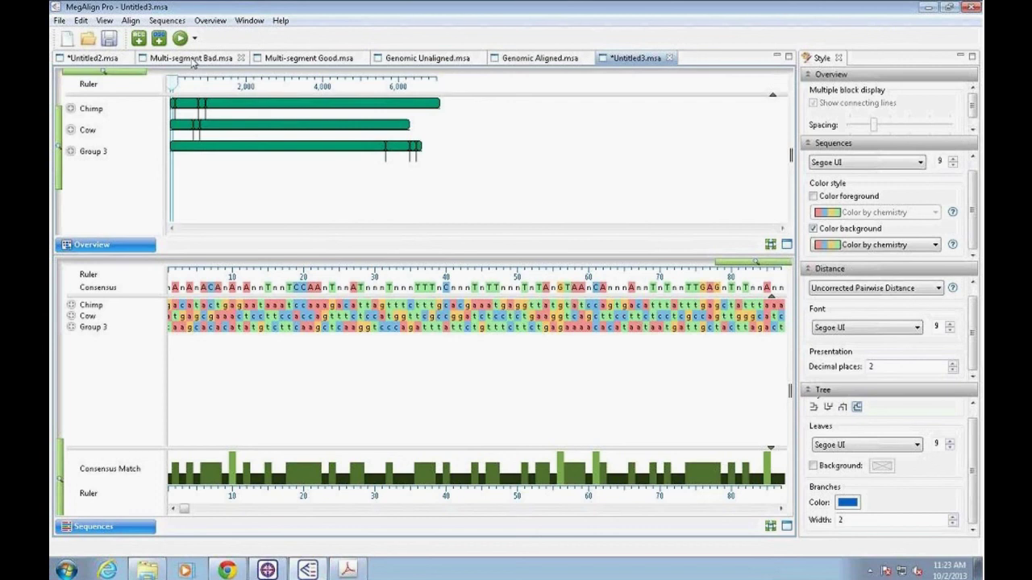
click(131, 21)
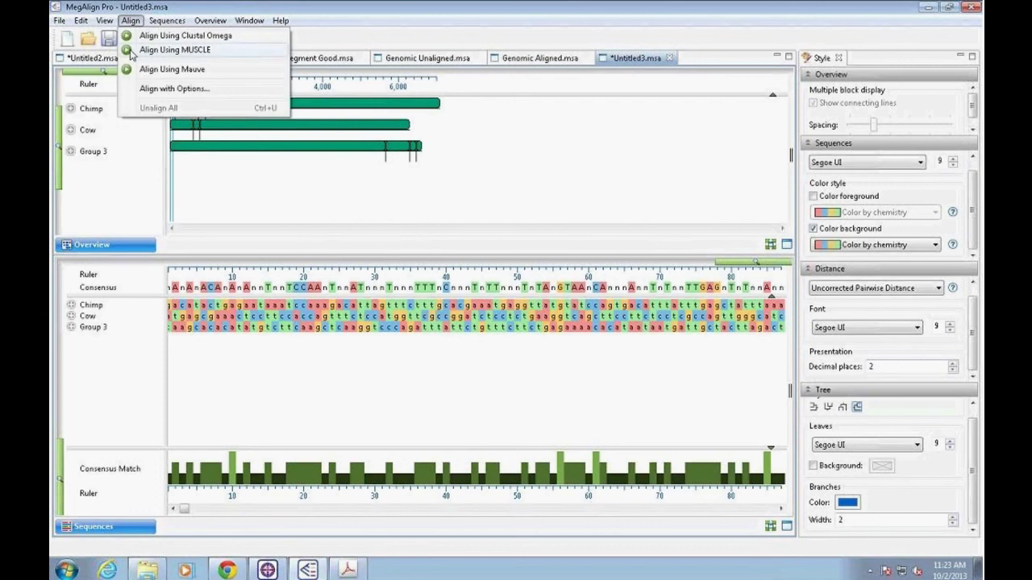
click(130, 21)
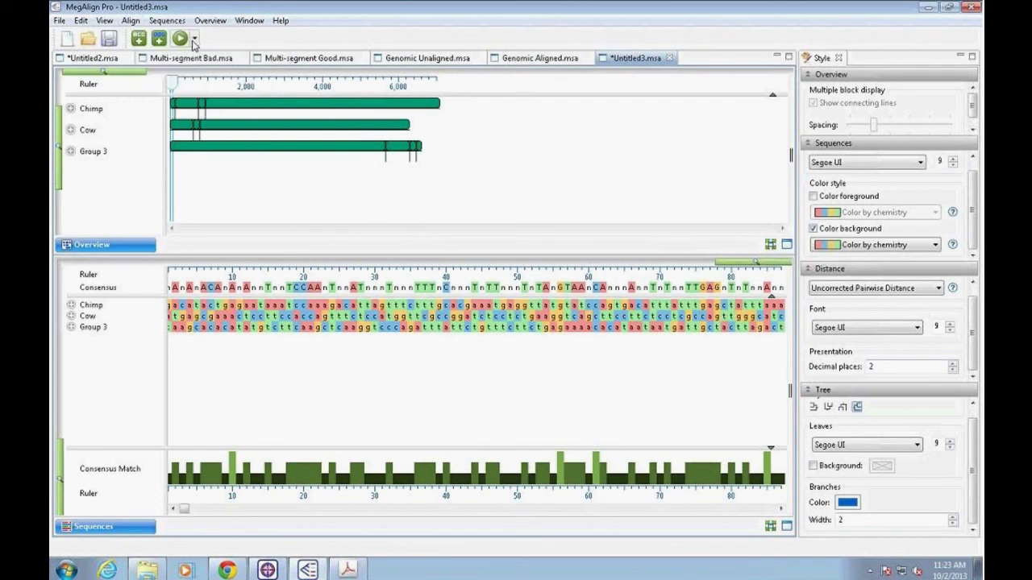
click(196, 40)
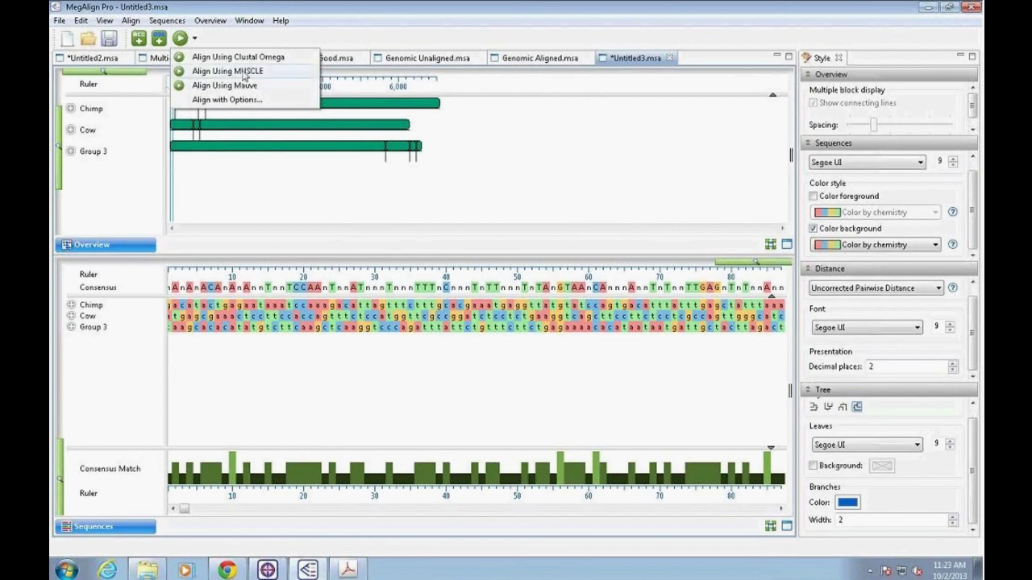
click(224, 40)
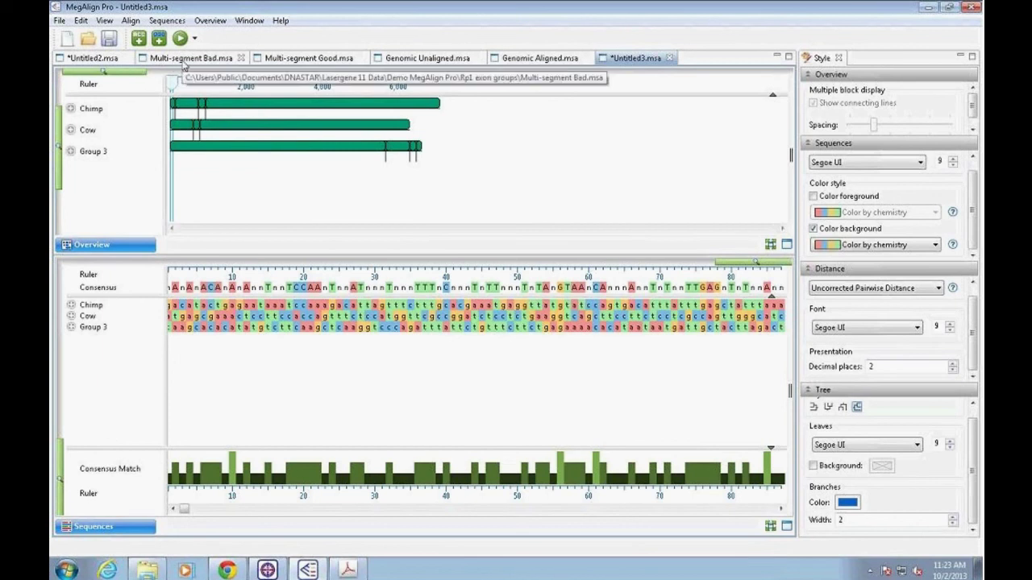
Step: Switch to the Multi-segment Bad.msa project, enlarge its overview, and examine how the Rhesus exons line up with the other species
click(179, 60)
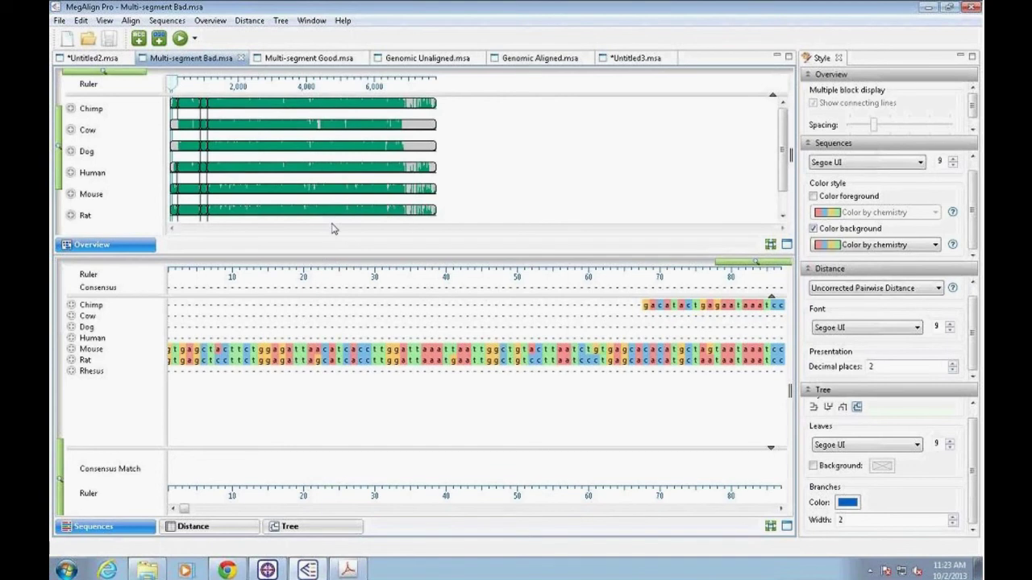
drag(321, 260, 319, 296)
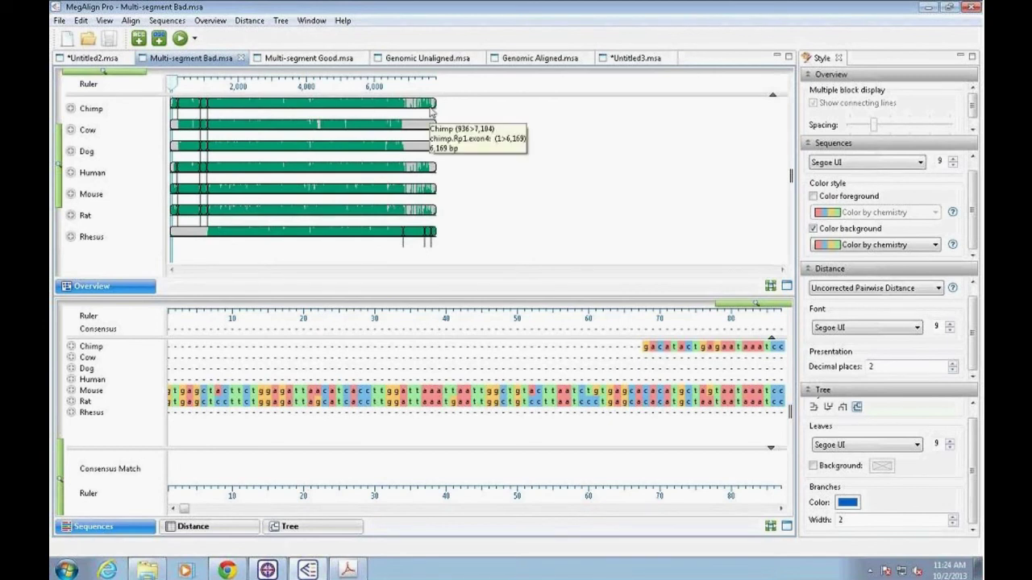
mouse_move(402, 130)
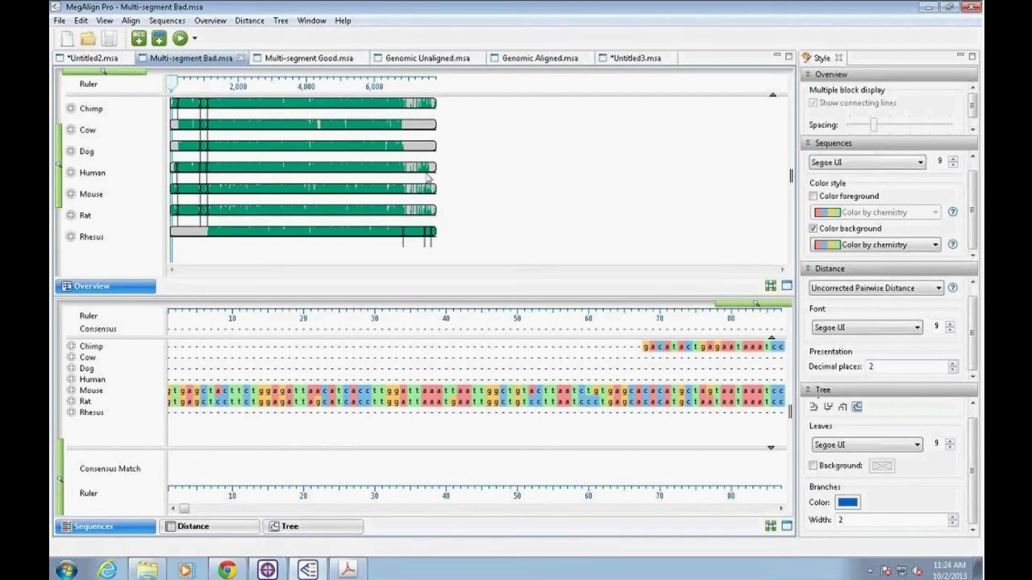
mouse_move(426, 213)
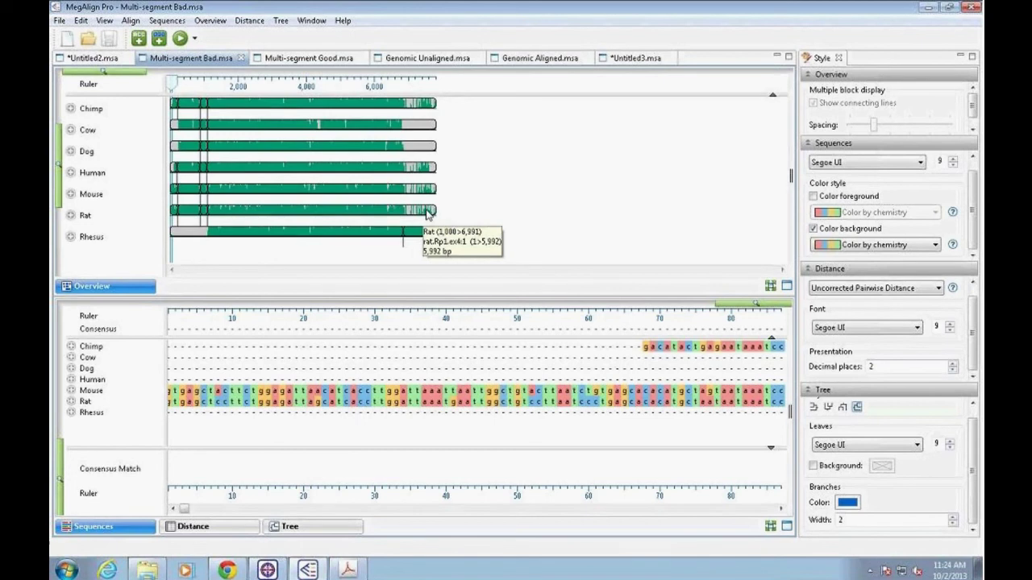
mouse_move(384, 231)
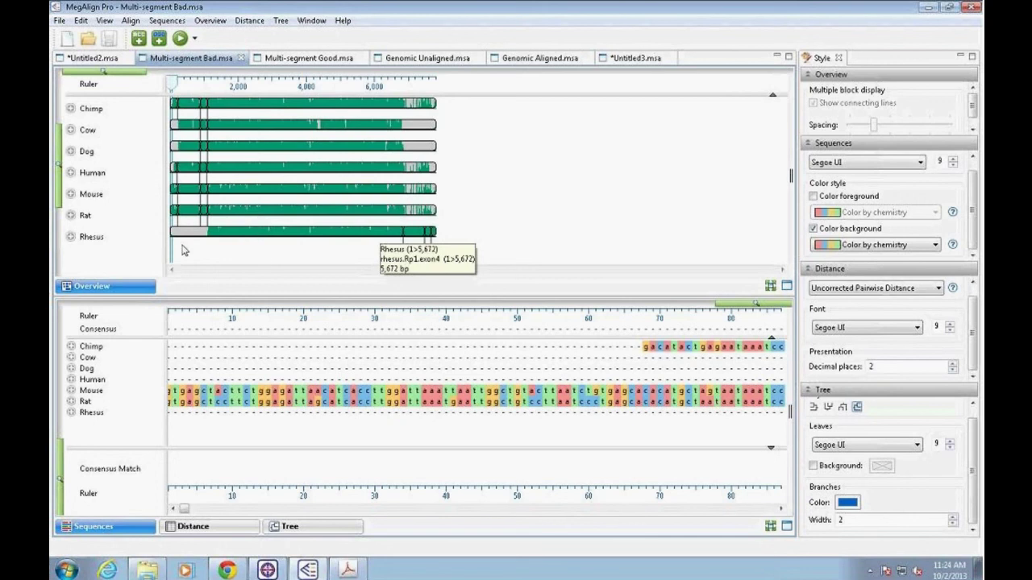
mouse_move(204, 237)
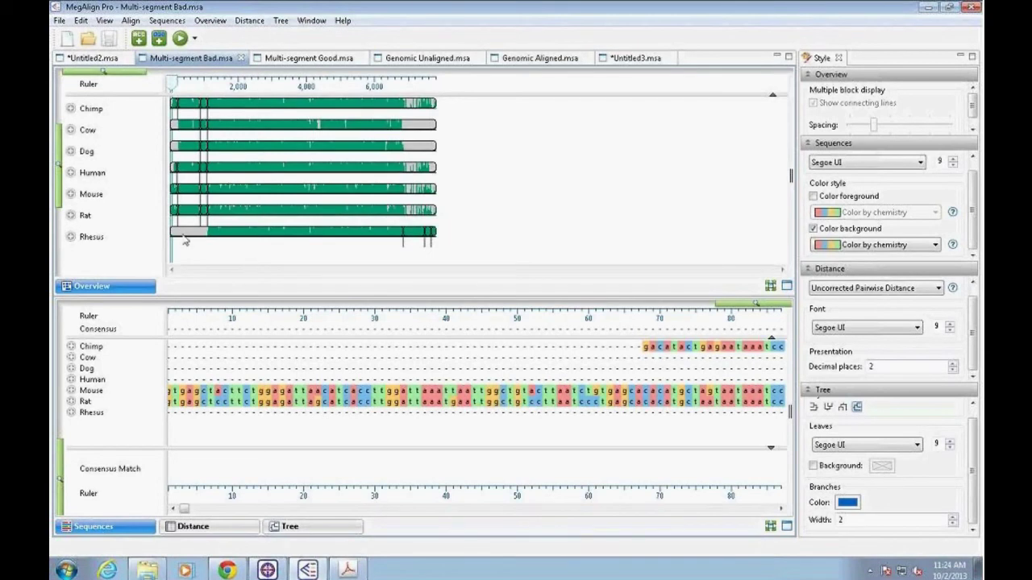
Step: Remove the Rhesus sequence group from the Multi-segment Bad project
click(92, 238)
right_click(95, 240)
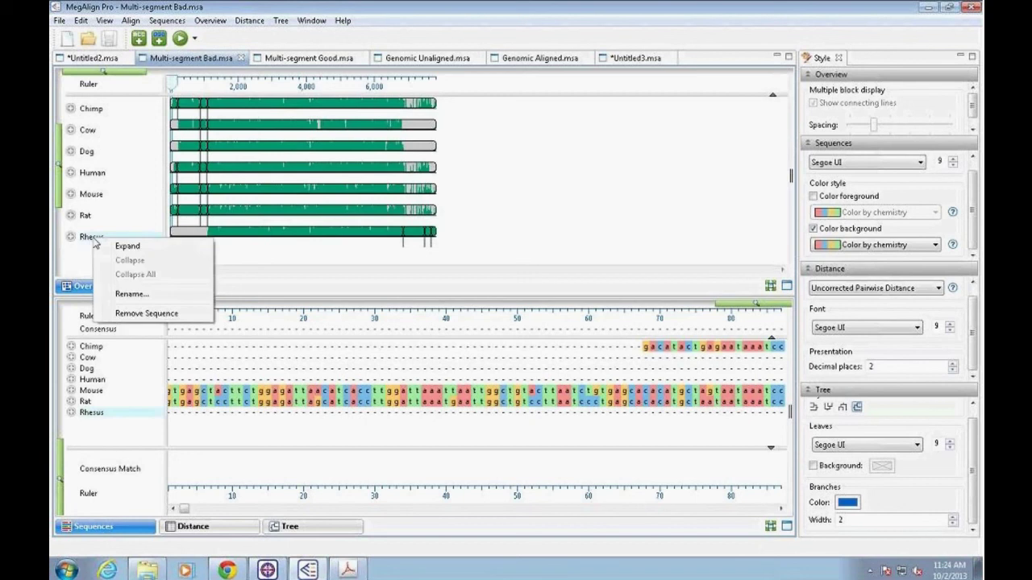
click(137, 314)
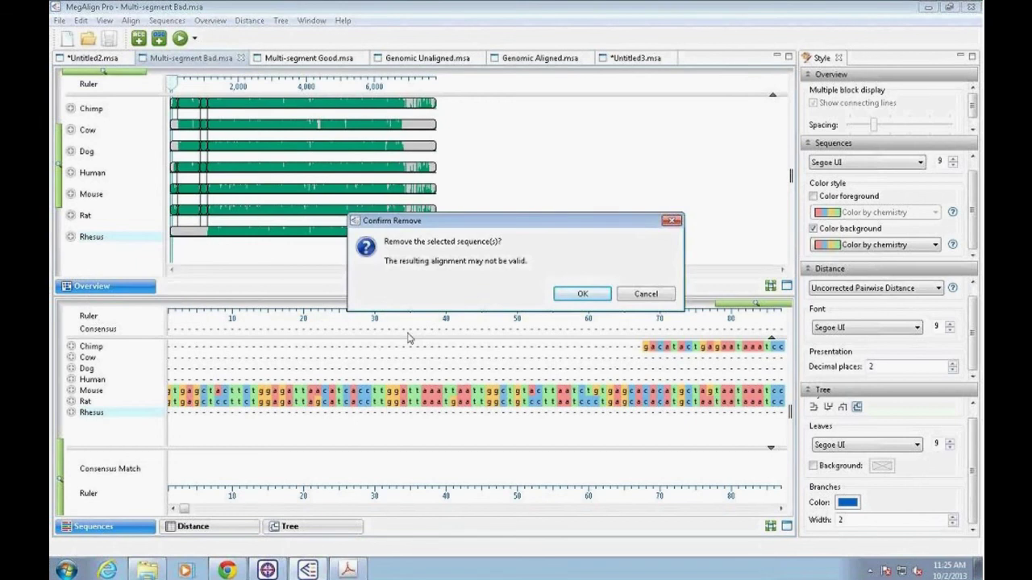
click(587, 294)
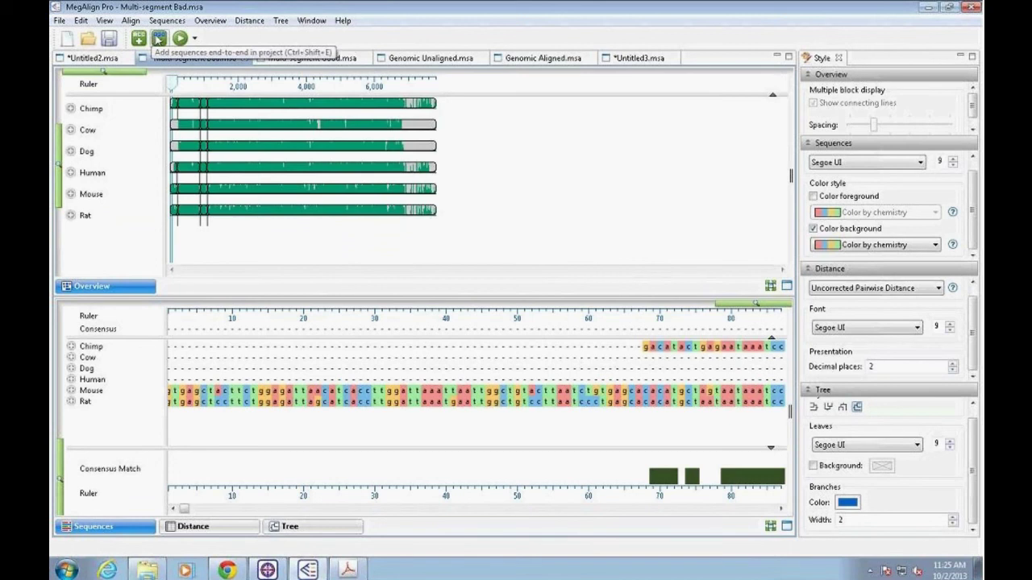
Step: Try to add an end-to-end group named Rhesus from rhesus.Rp1.exon1.gbk to rhesus.Rp1.exon4.gbk, cancelling instead of realigning or unaligning the project
click(159, 38)
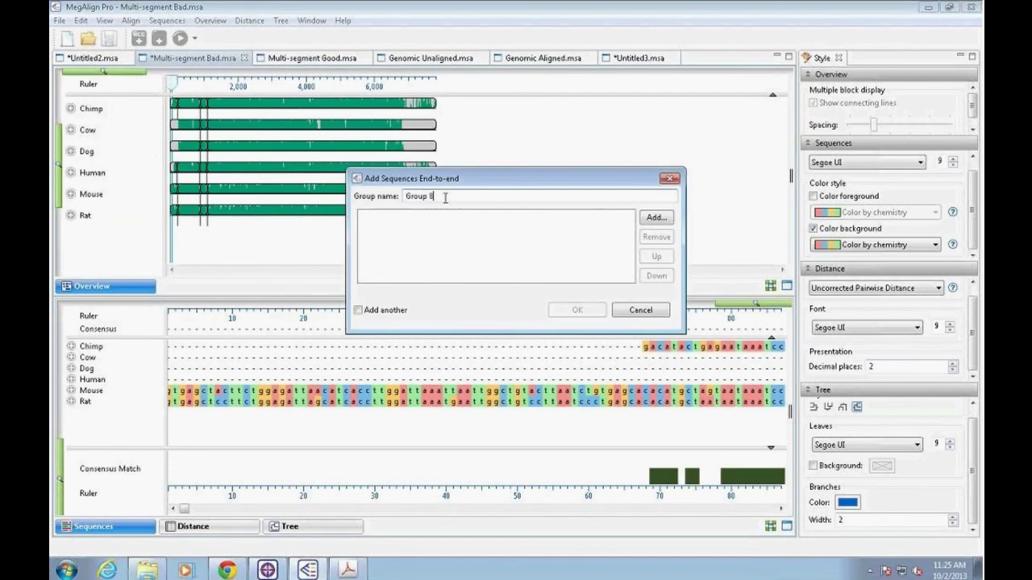
text(Rhesus)
click(654, 218)
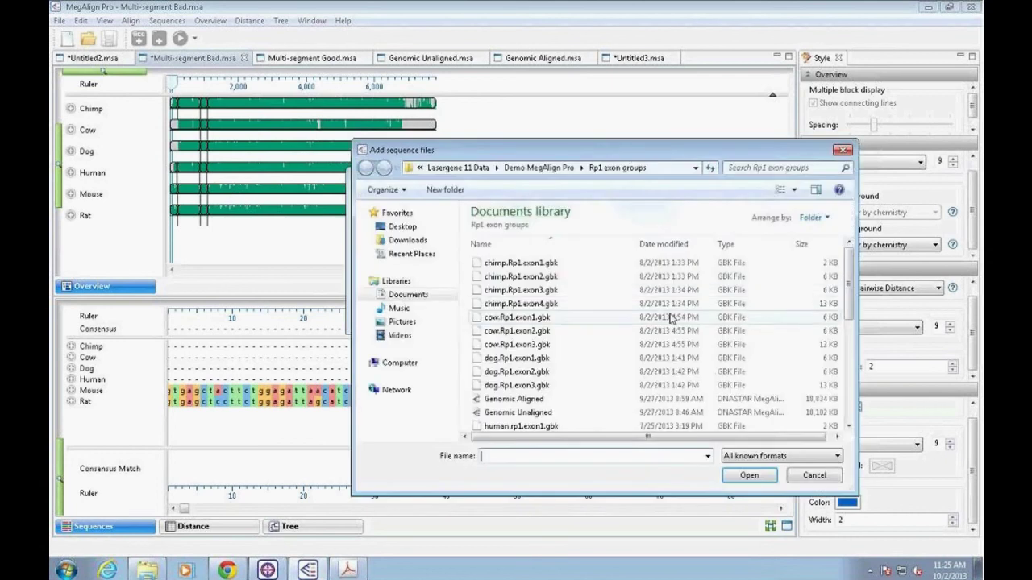
scroll(848, 373, down, 7)
scroll(848, 372, down, 1)
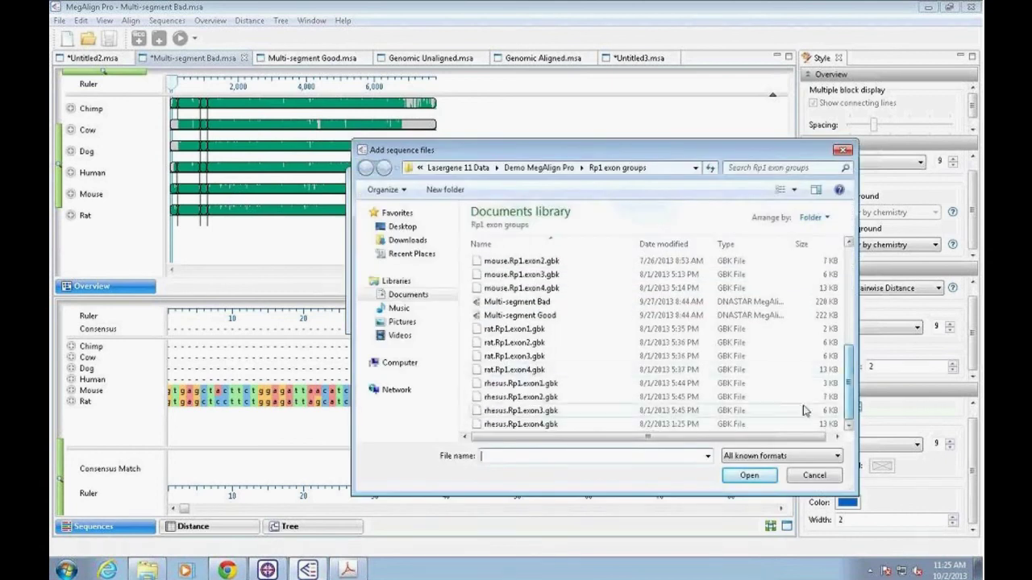
click(516, 384)
shift+click(503, 425)
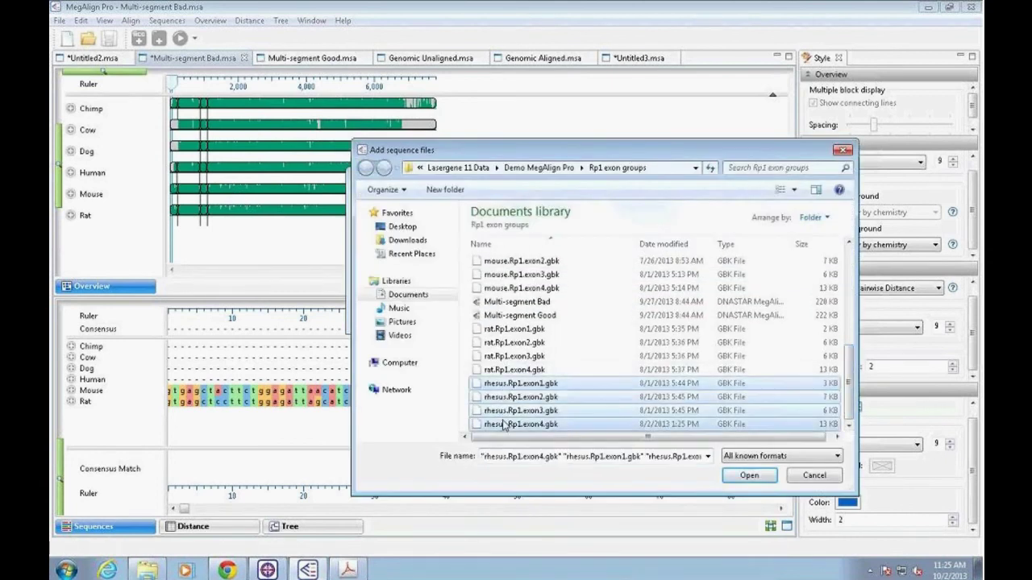
click(749, 476)
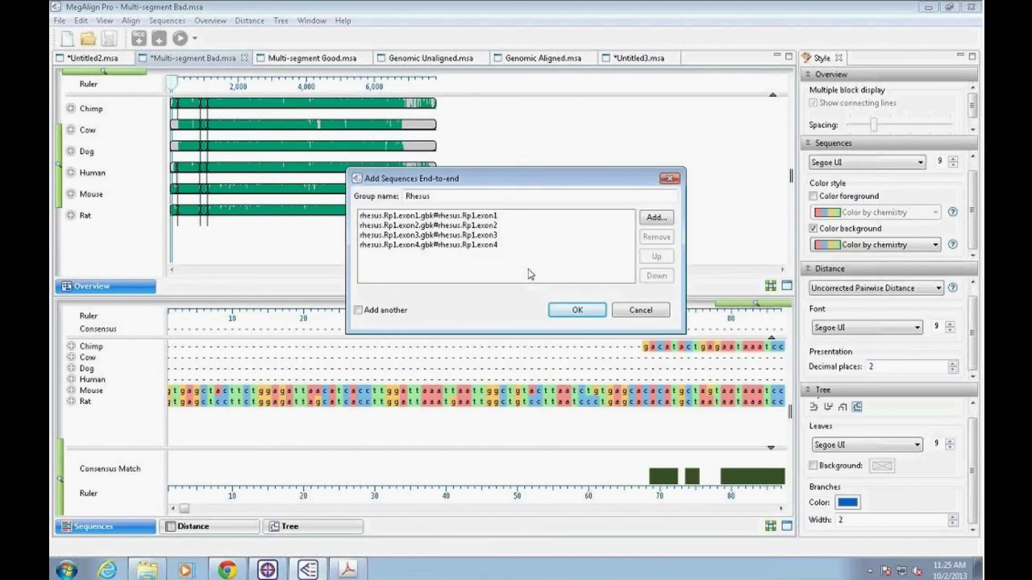
click(581, 319)
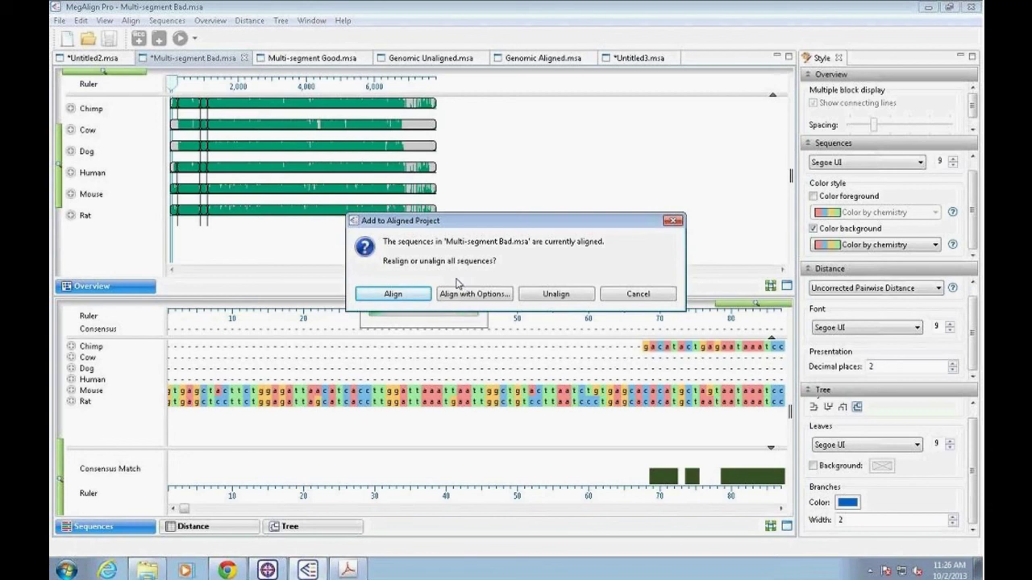
click(637, 295)
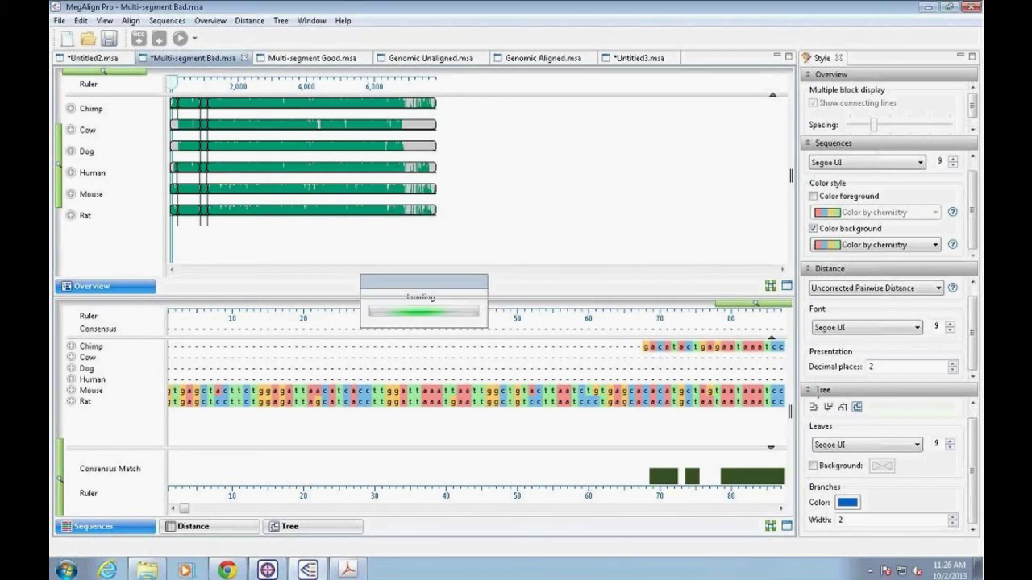
Step: Switch to the Multi-segment Good.msa project, enlarge its overview, and examine the exon alignment across all seven species
click(299, 60)
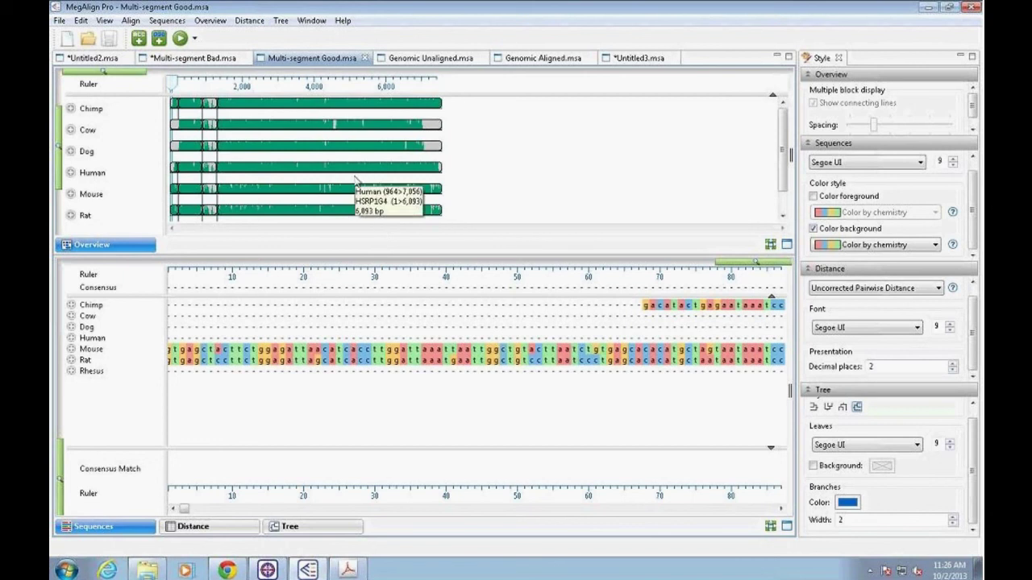
mouse_move(296, 214)
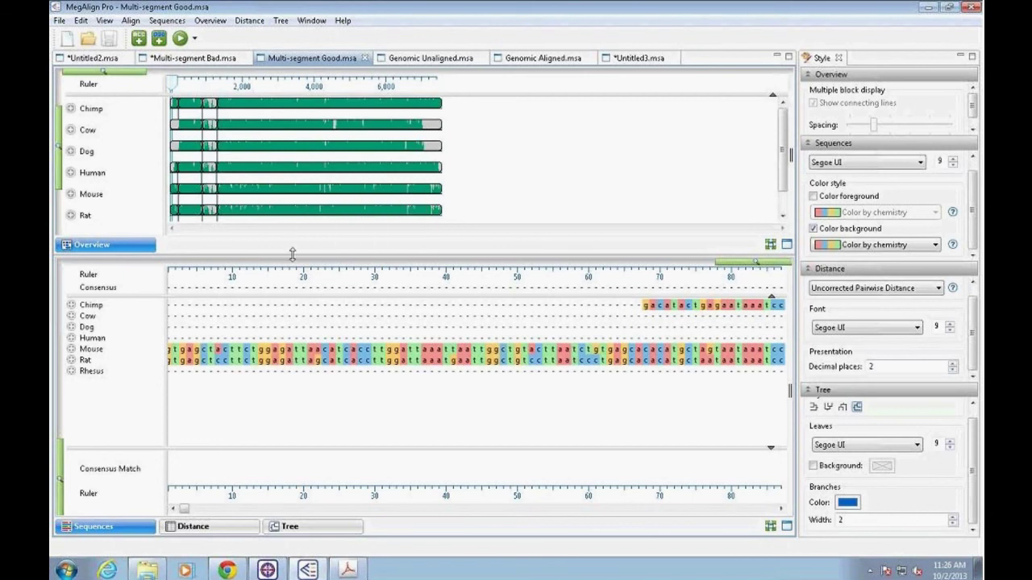
drag(293, 265, 290, 315)
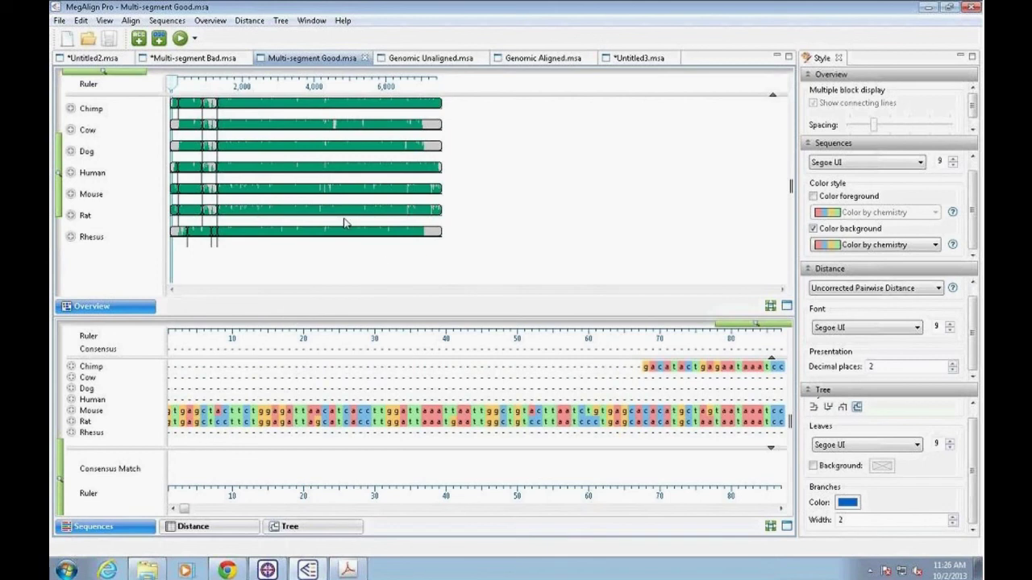
mouse_move(345, 222)
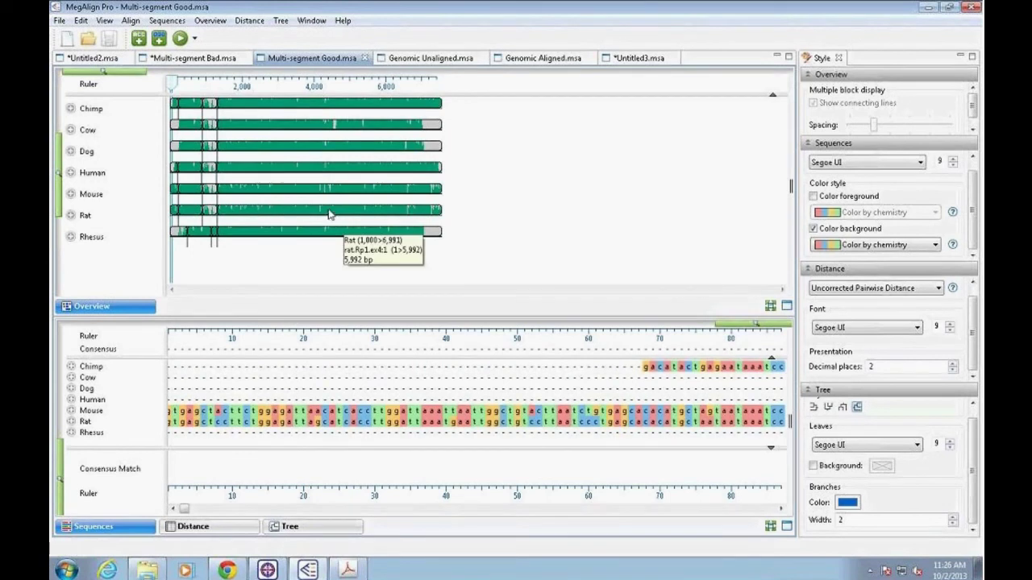
mouse_move(430, 209)
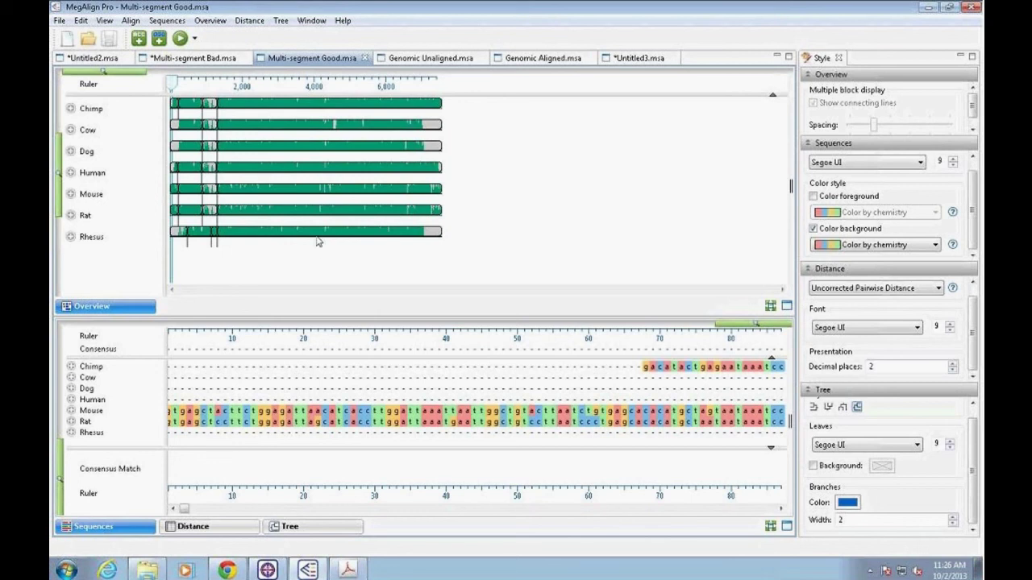
mouse_move(318, 242)
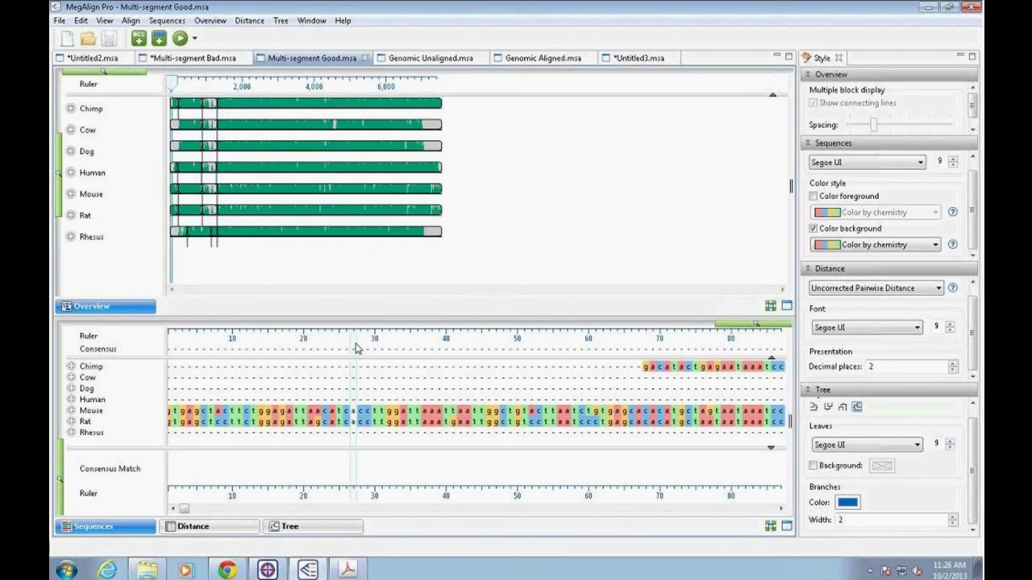
Step: Show the phylogenetic tree of the Multi-segment Good alignment and set its distance metric to Tamura-Nei (1993)
click(313, 526)
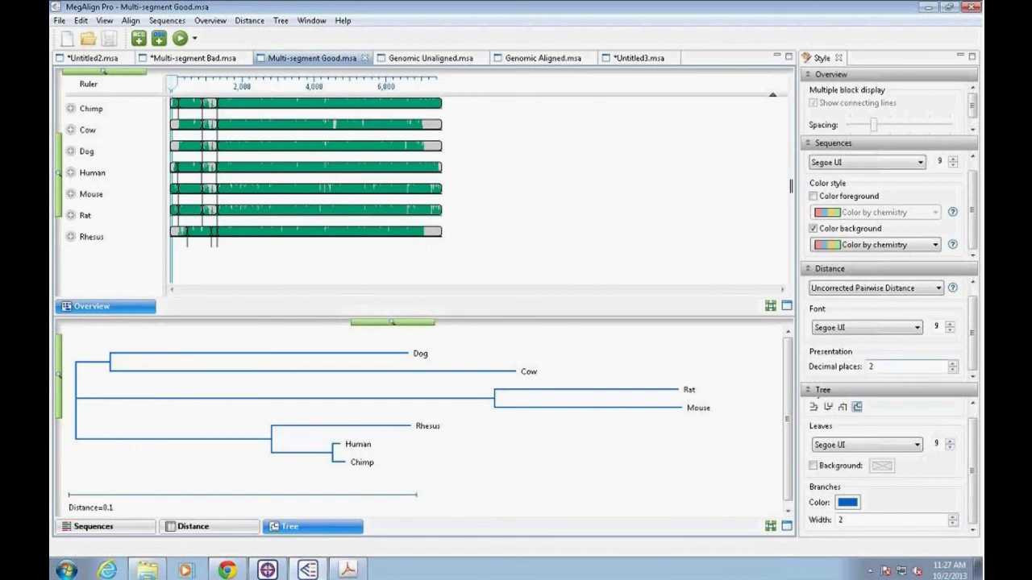
click(895, 290)
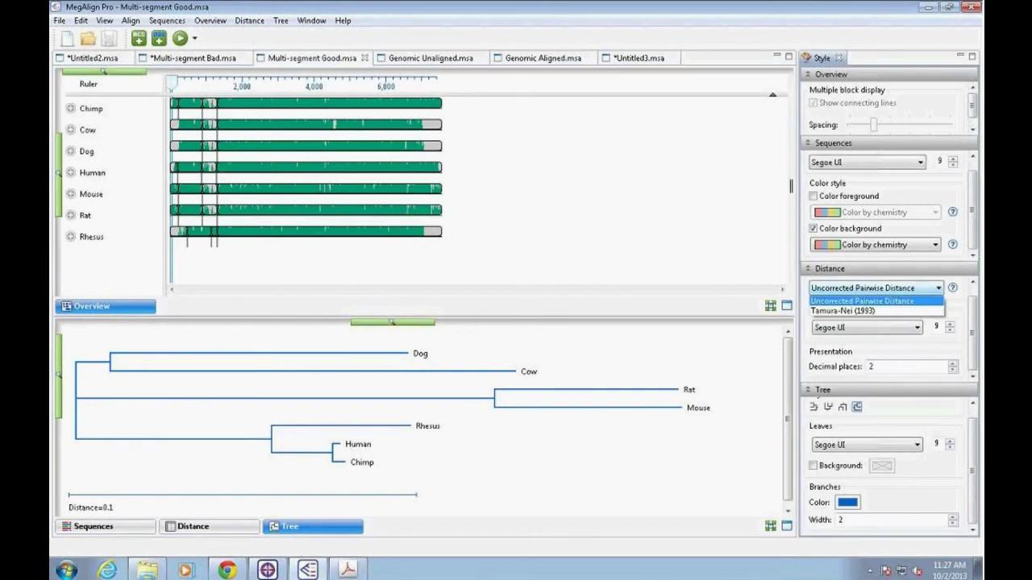
click(895, 313)
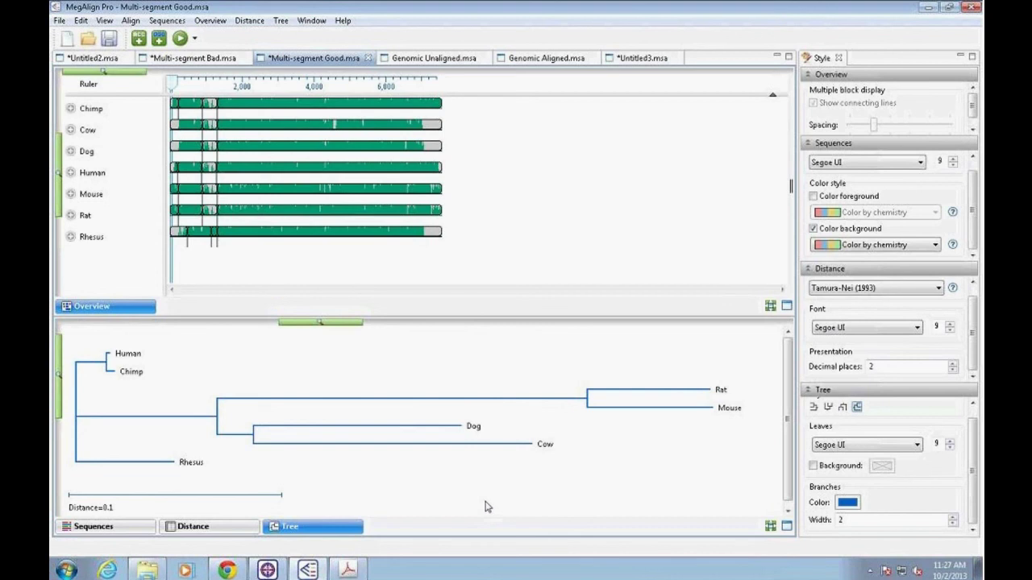
Step: Display the console, enlarge it to review the Clustal Omega alignment log, and close it
click(104, 21)
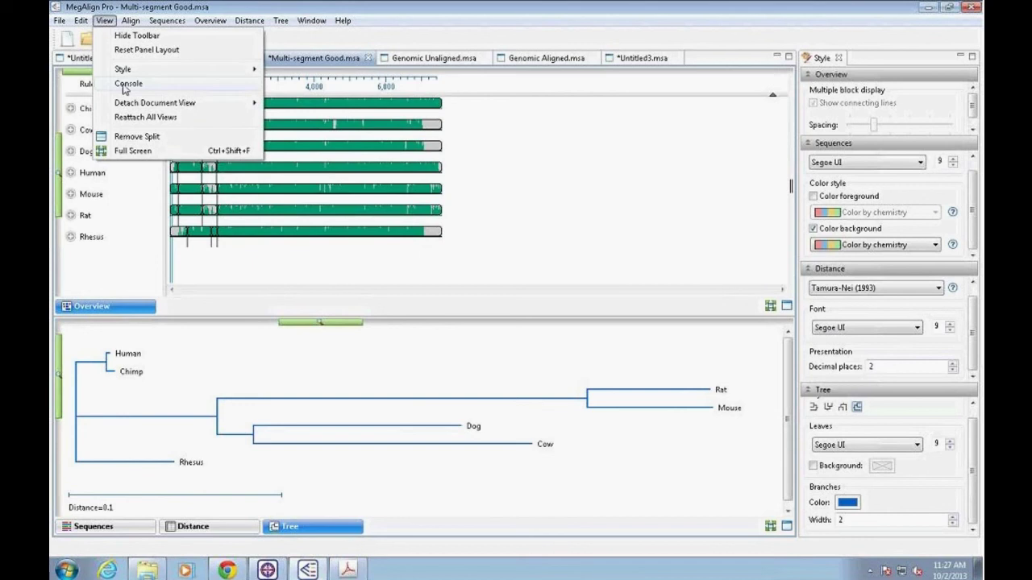
click(125, 84)
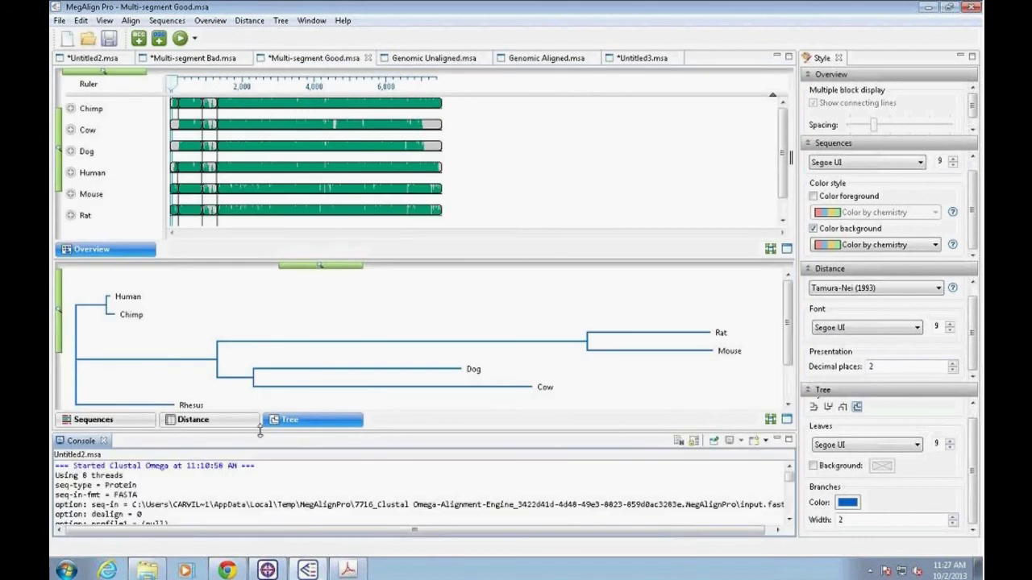
drag(260, 433, 250, 287)
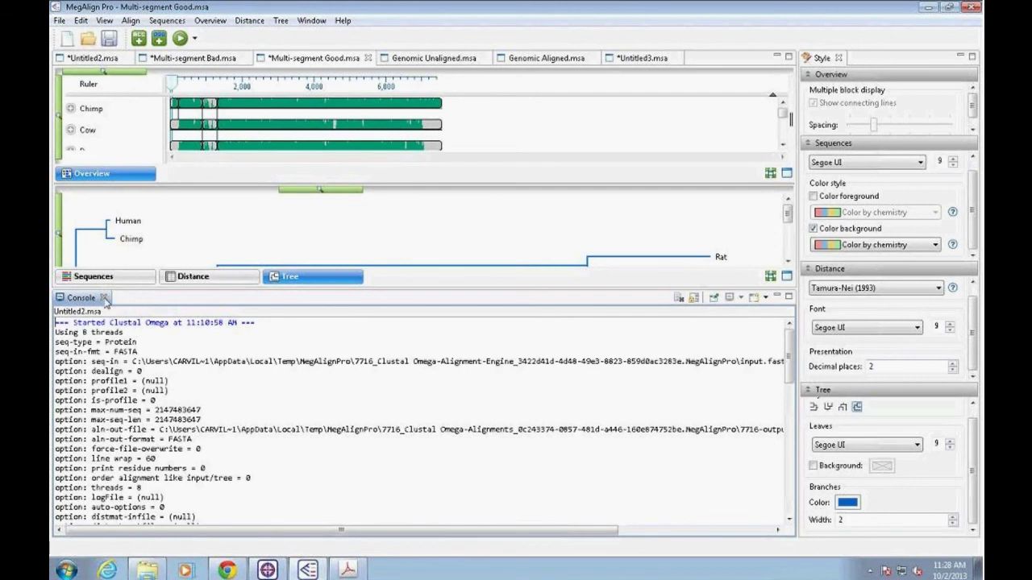
click(104, 298)
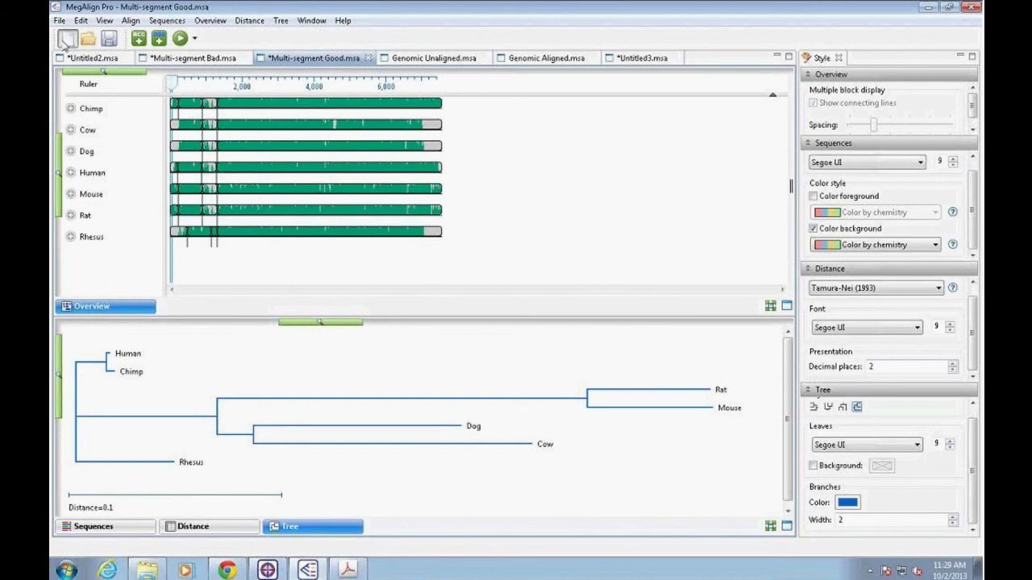
Step: Create a new project and add the four genome files H.pylori_26695.gb to H.pylori_Gambia94-24.gb from the H. pylori genomes folder in Windows Explorer
click(67, 37)
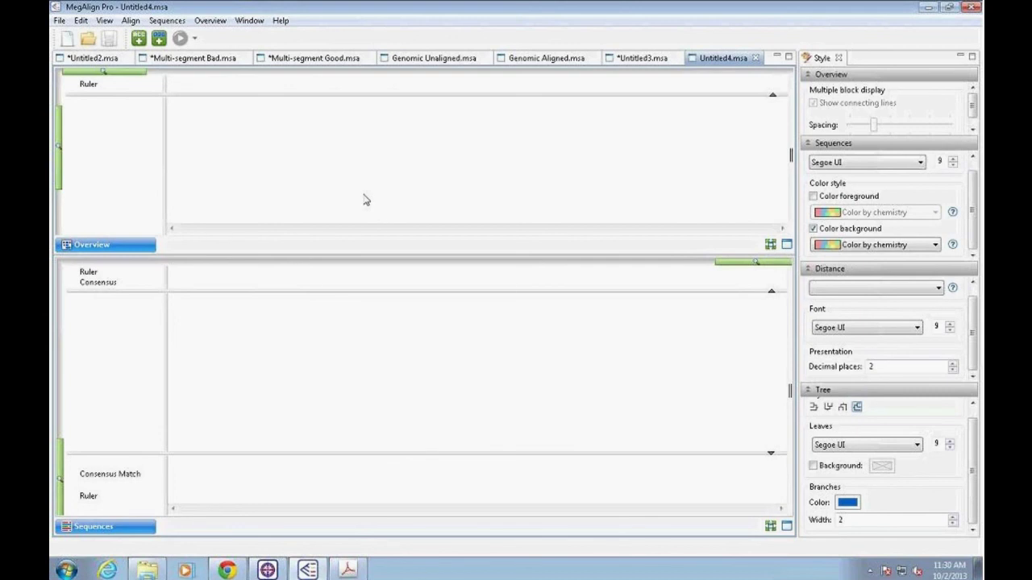
click(146, 570)
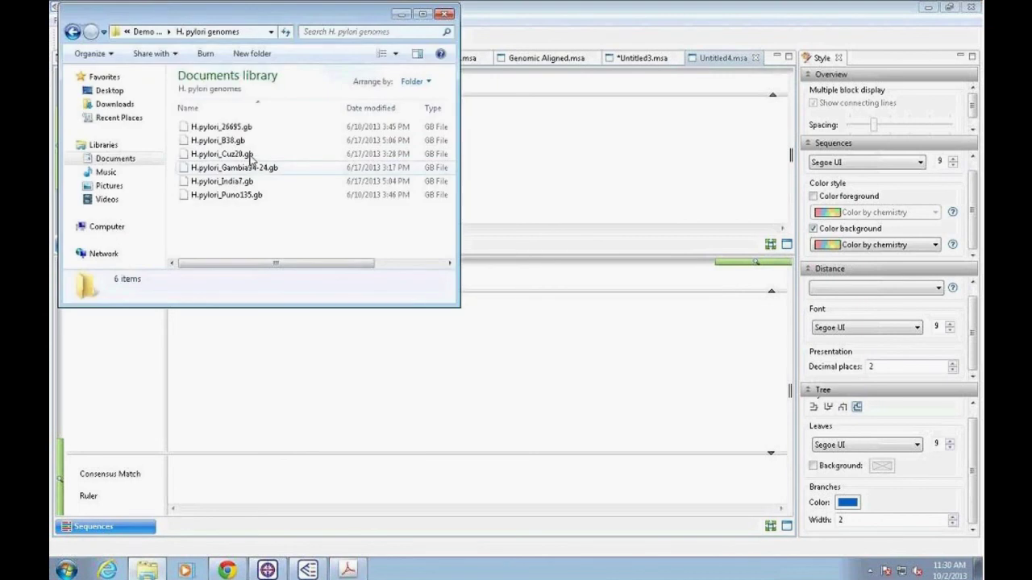
click(246, 126)
shift+click(243, 168)
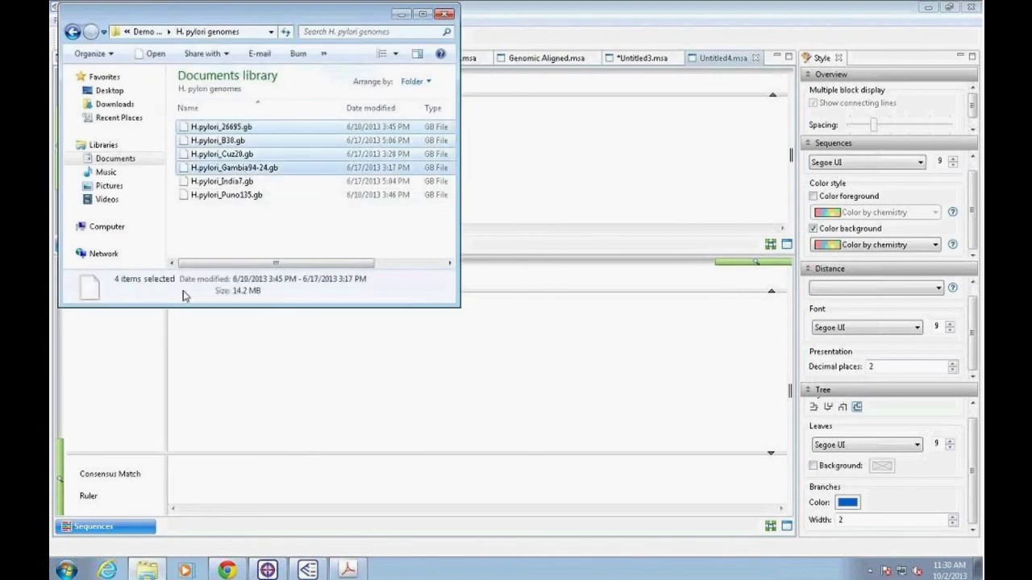
drag(263, 149, 561, 159)
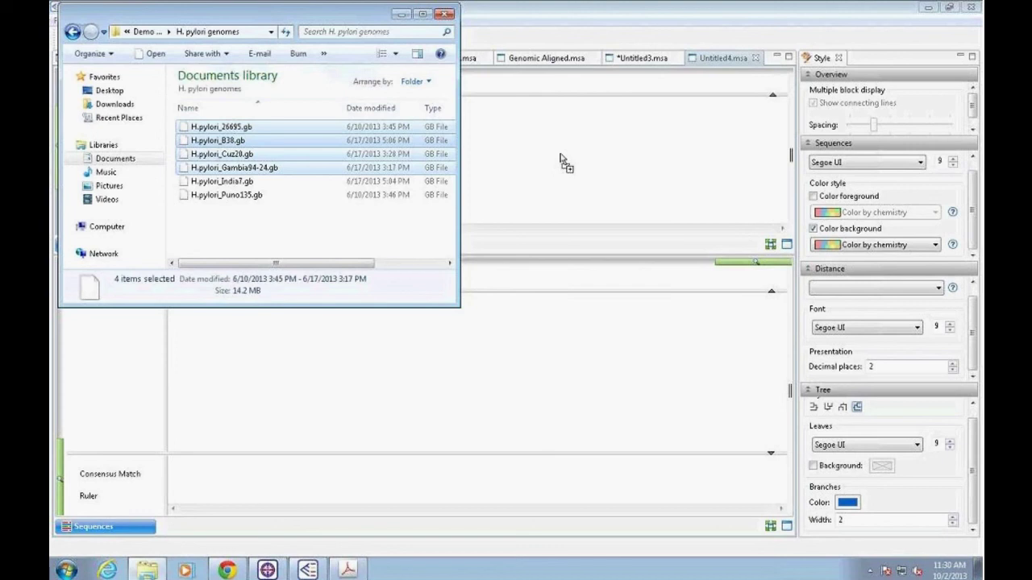
Step: Add the four selected H. pylori genome files to the new project and close the Windows Explorer window
drag(561, 161, 561, 161)
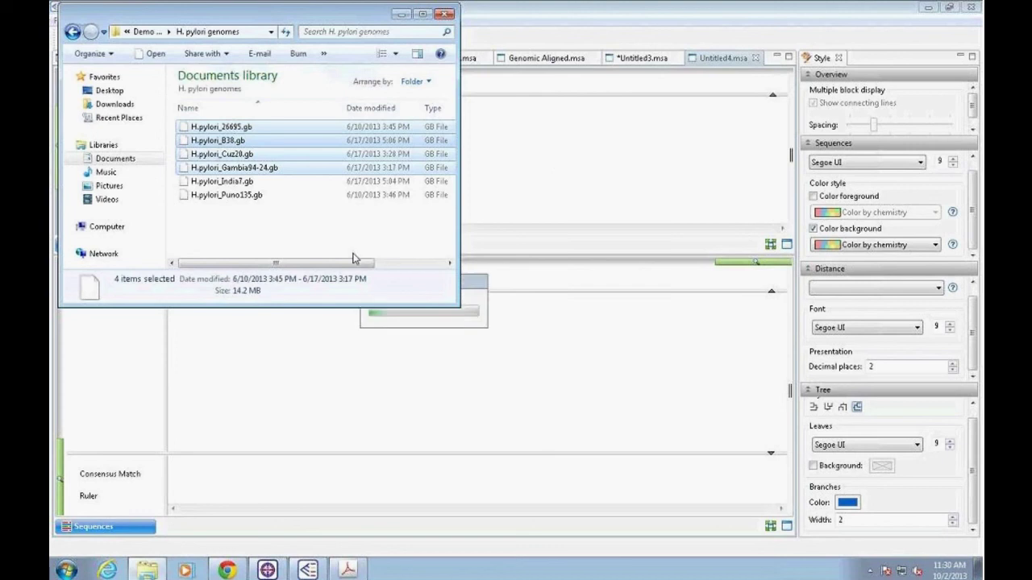
click(446, 15)
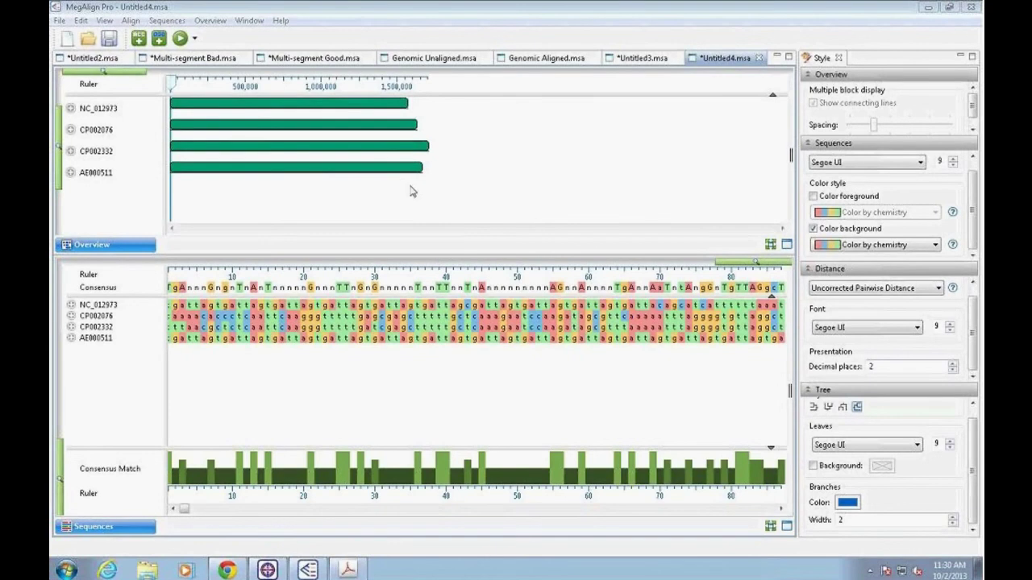
Step: Switch to the Genomic Unaligned.msa project and review the alignment methods available for its four genomes
click(450, 59)
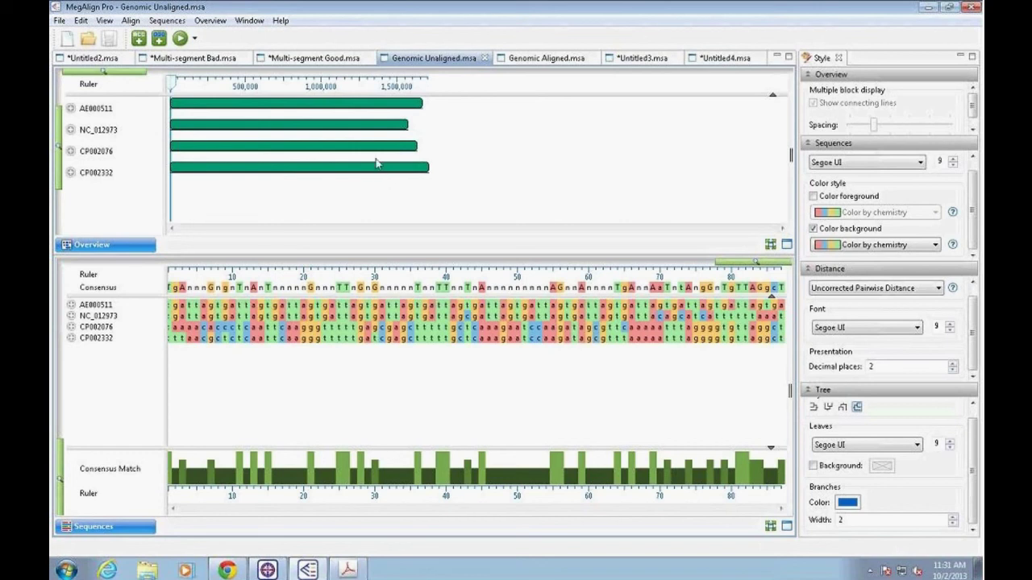
mouse_move(366, 158)
click(122, 21)
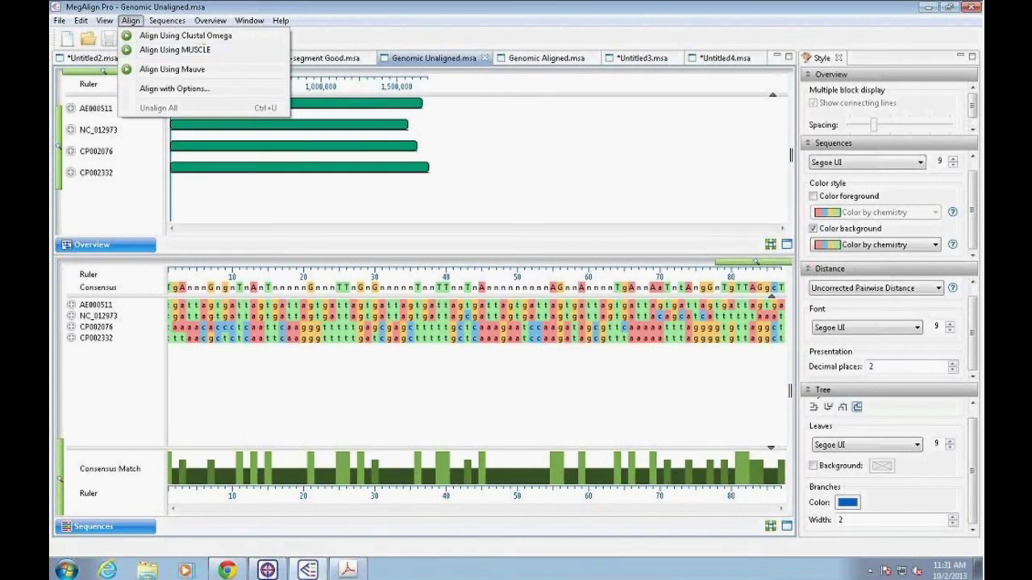
click(428, 45)
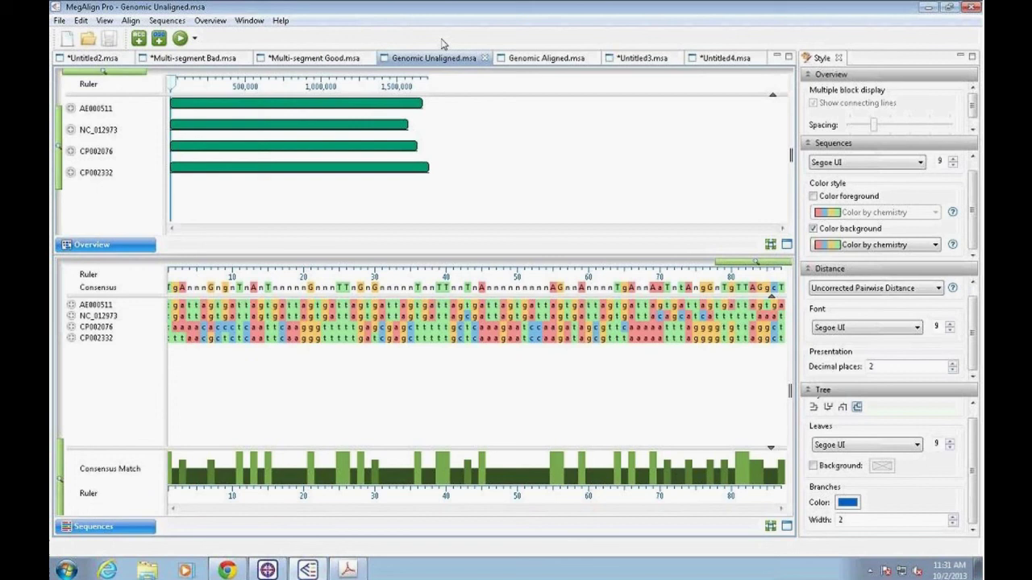
click(195, 39)
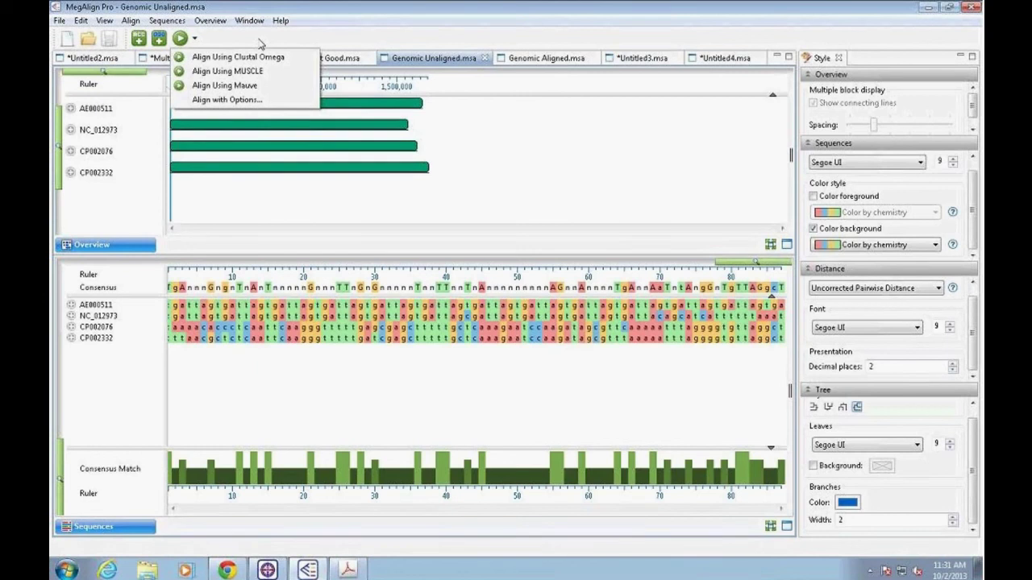
click(295, 44)
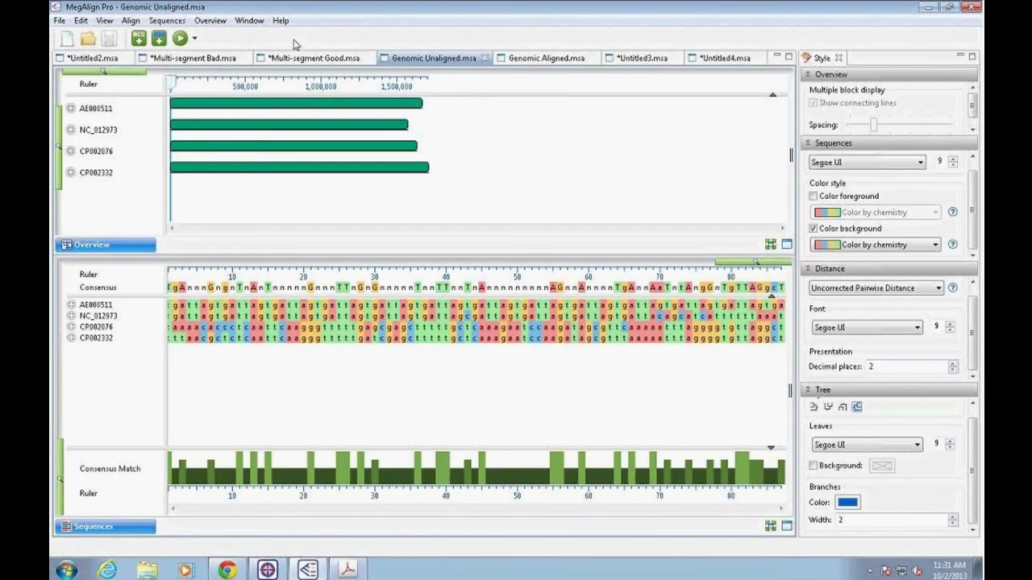
click(194, 38)
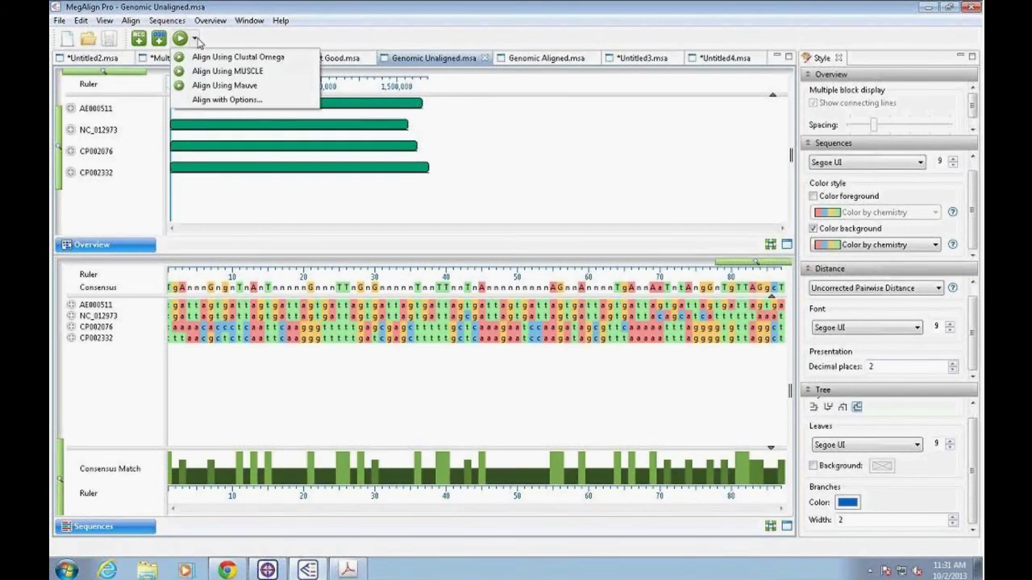
click(274, 41)
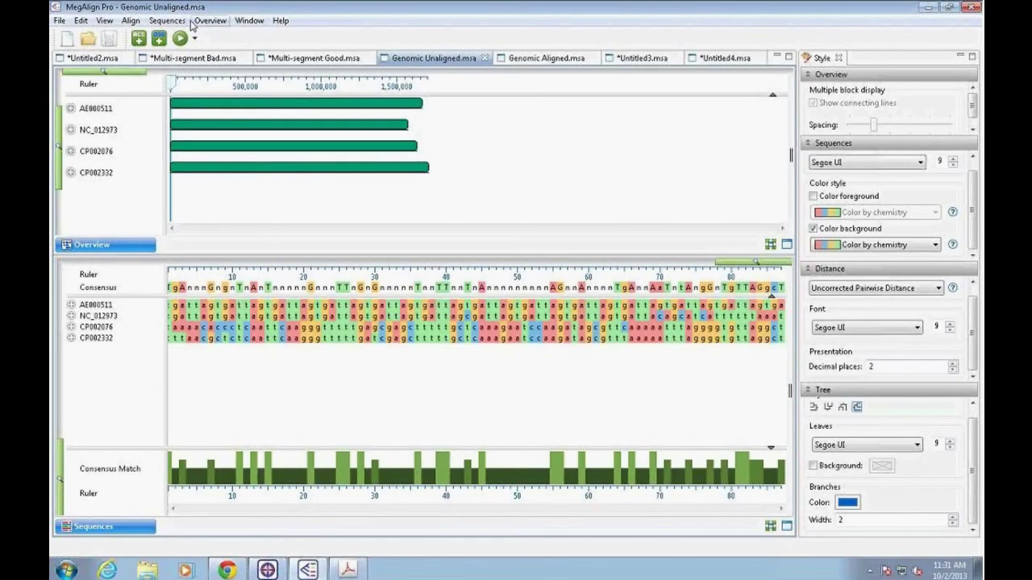
Step: Open the alignment options for the genomes and review the settings of the Clustal Omega and MUSCLE methods
click(133, 20)
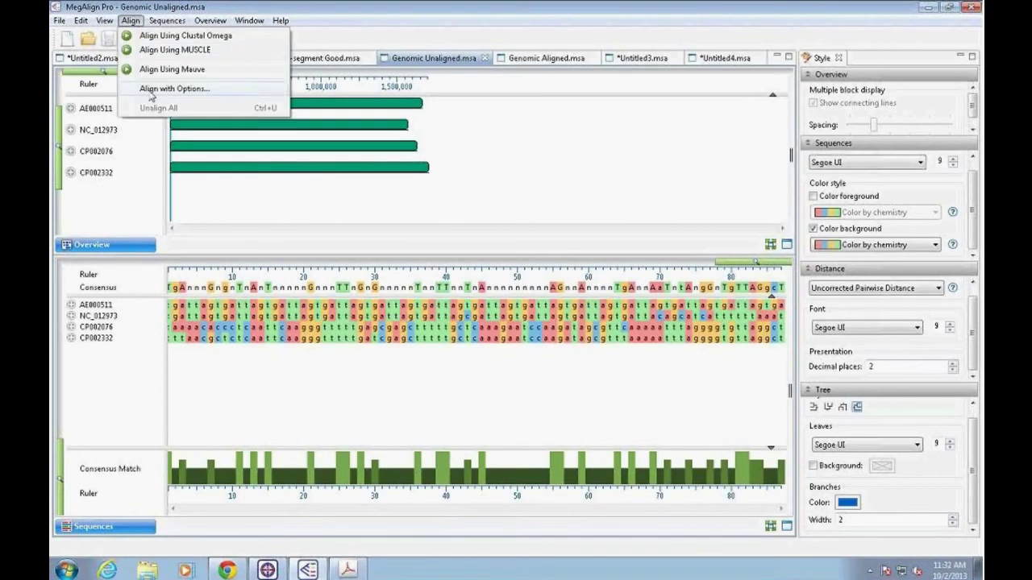
click(150, 89)
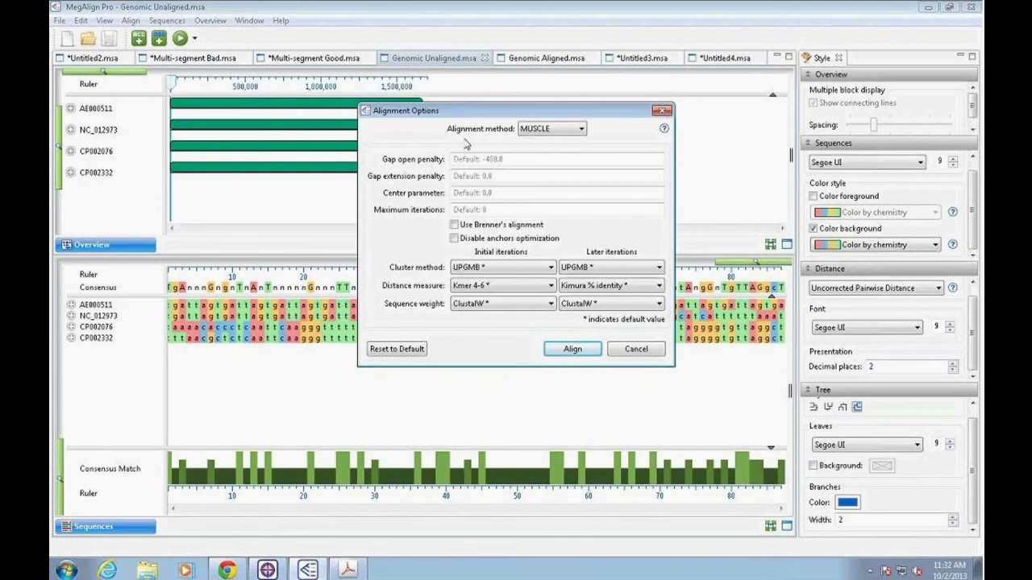
click(579, 129)
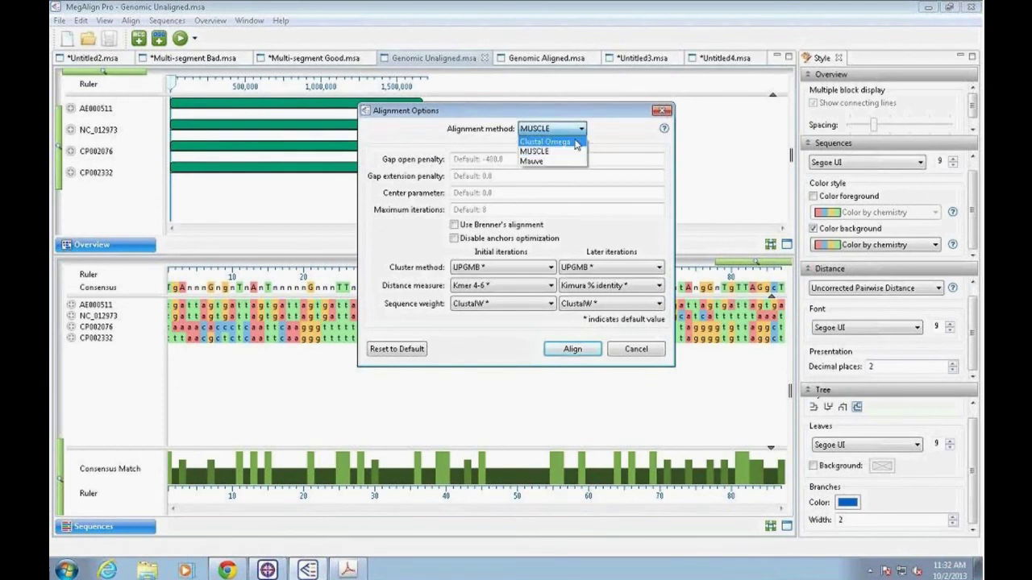
click(575, 142)
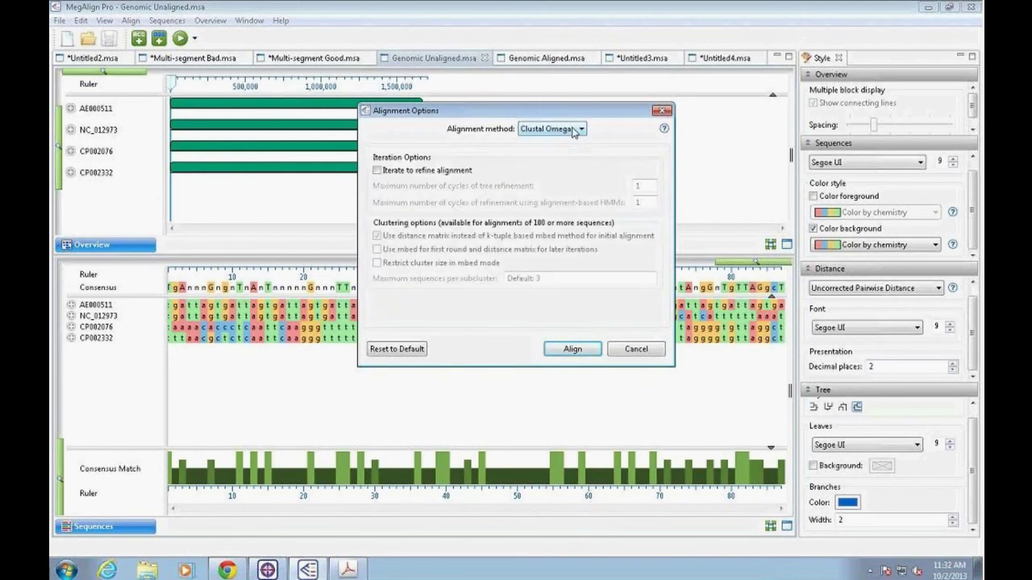
click(574, 131)
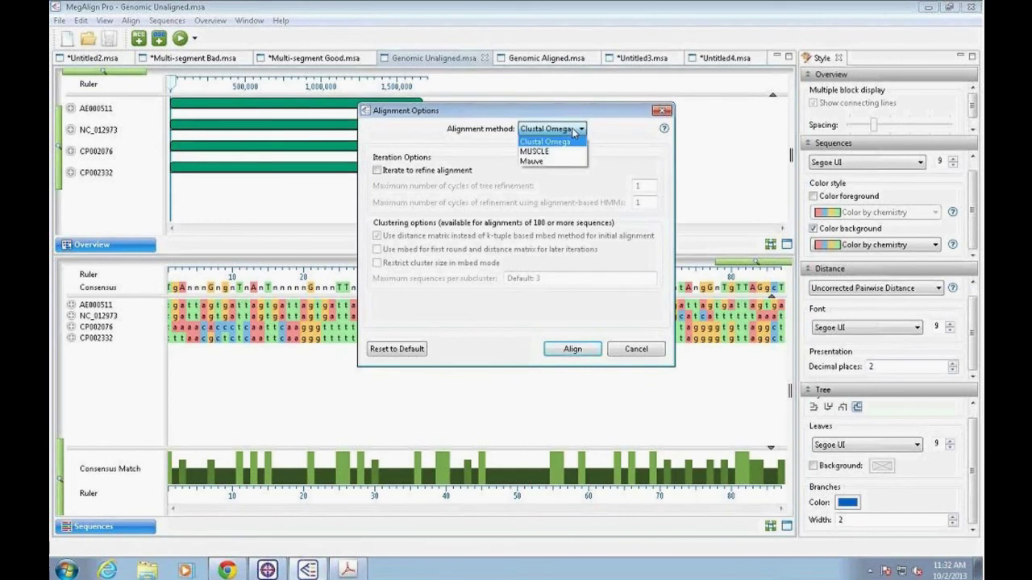
click(573, 151)
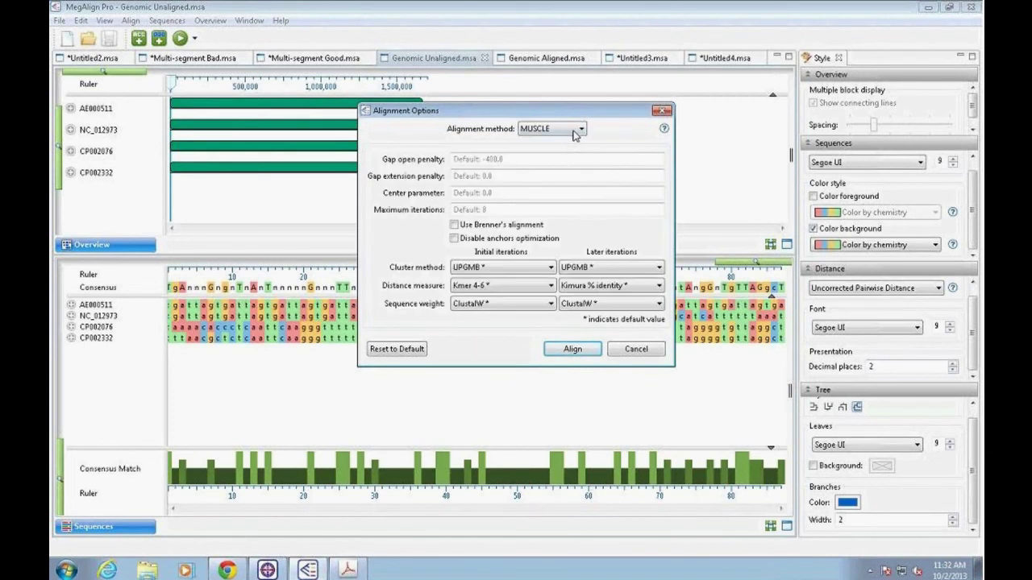
Step: Align the genomes with the Mauve method, turning off the default seed weight and using a seed weight of 13
click(575, 131)
click(575, 161)
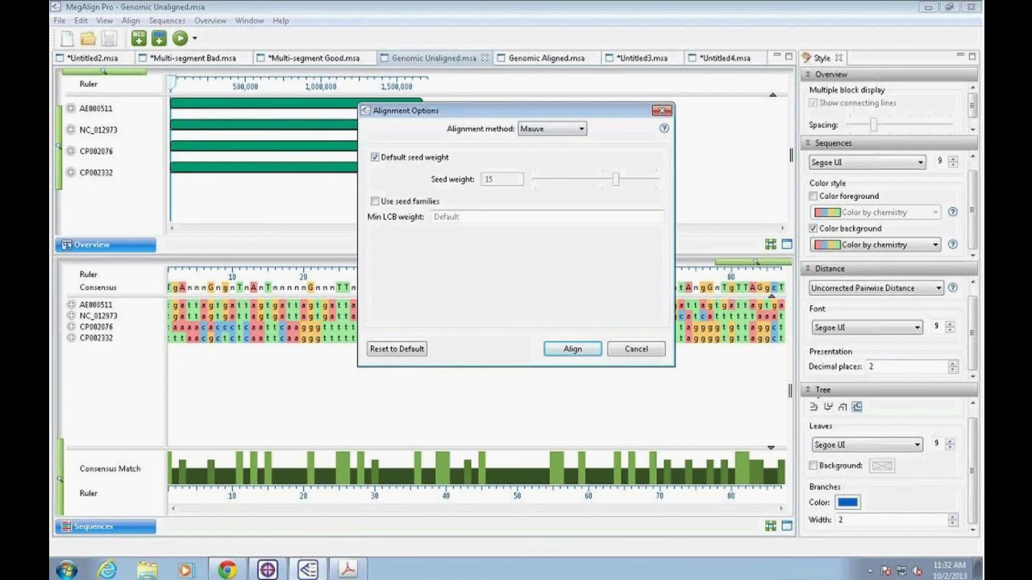
click(374, 158)
drag(508, 184, 473, 181)
text(13)
double_click(483, 181)
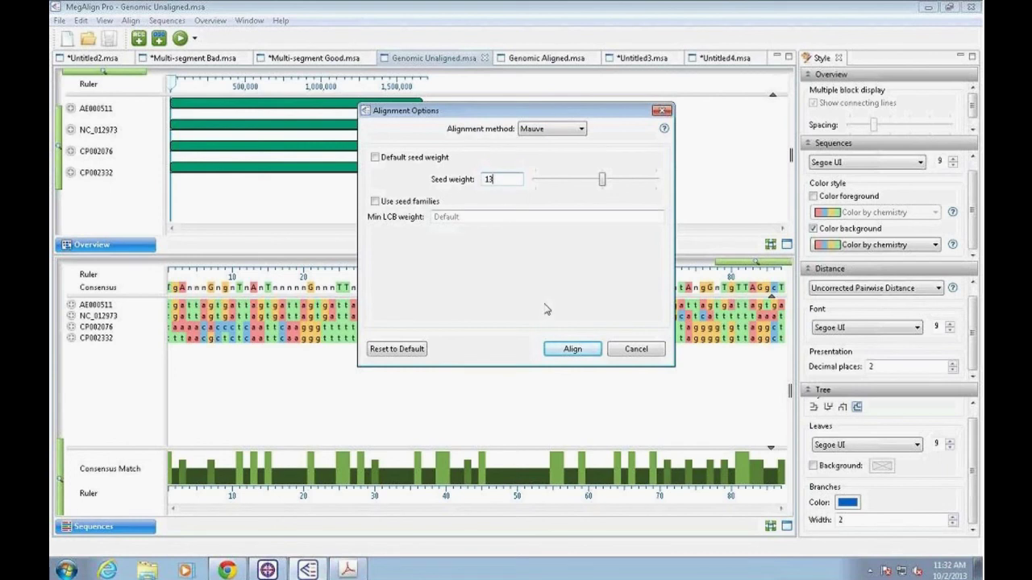
click(571, 350)
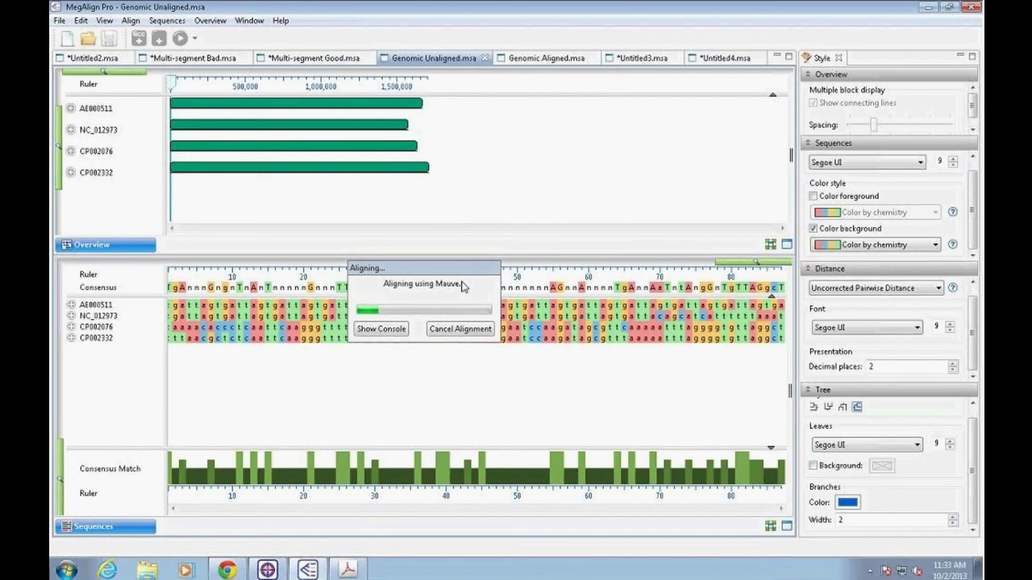
Step: Switch to Genomic Aligned.msa and line up the overview on AE000511's first large orange block, then on NC_012973's reversed pink block
click(543, 65)
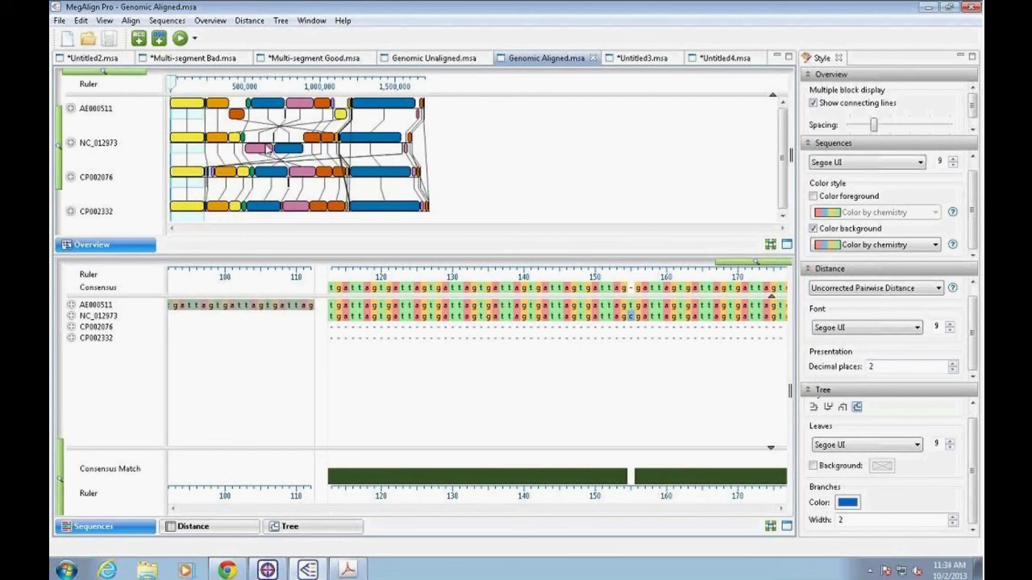
mouse_move(271, 148)
click(215, 108)
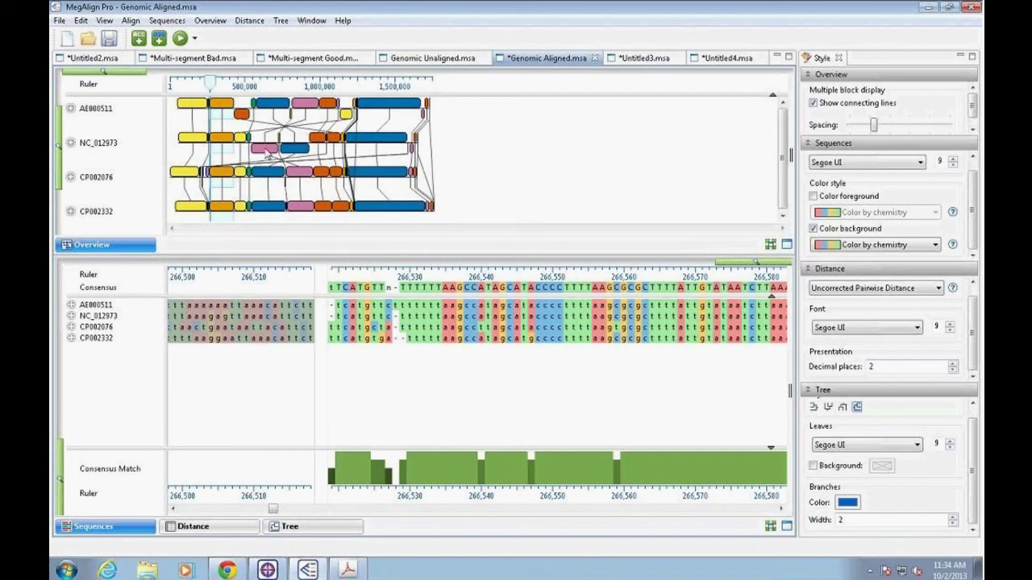
click(265, 149)
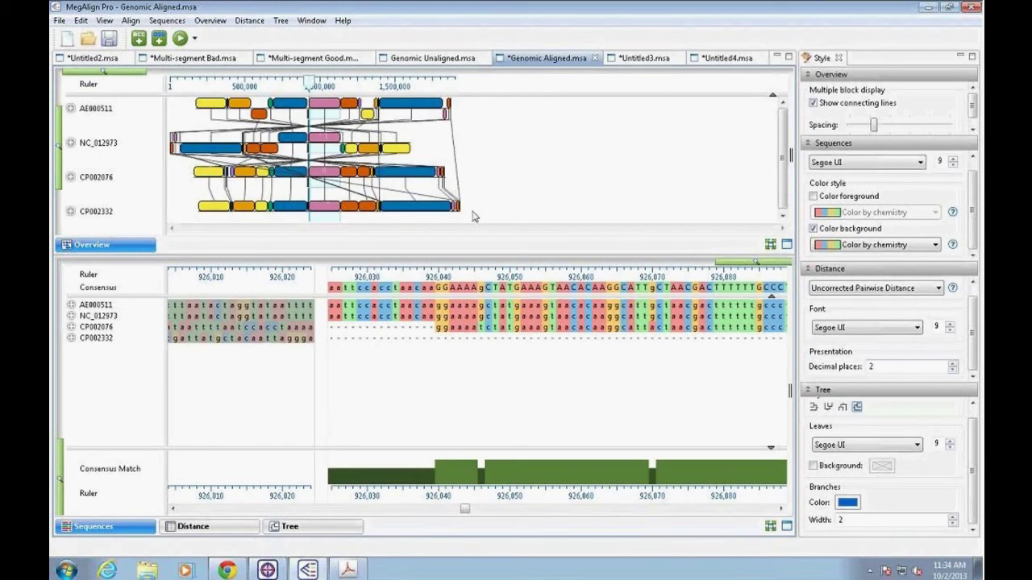
Step: Enlarge the overview and stretch it horizontally to examine the rearranged blocks around the pink block
drag(386, 254, 386, 365)
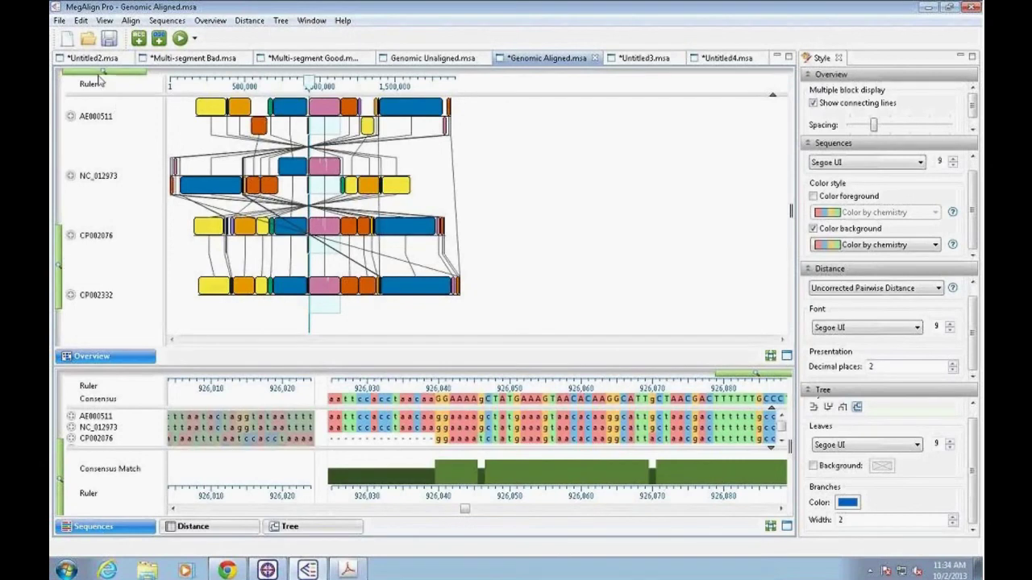
drag(103, 73, 127, 75)
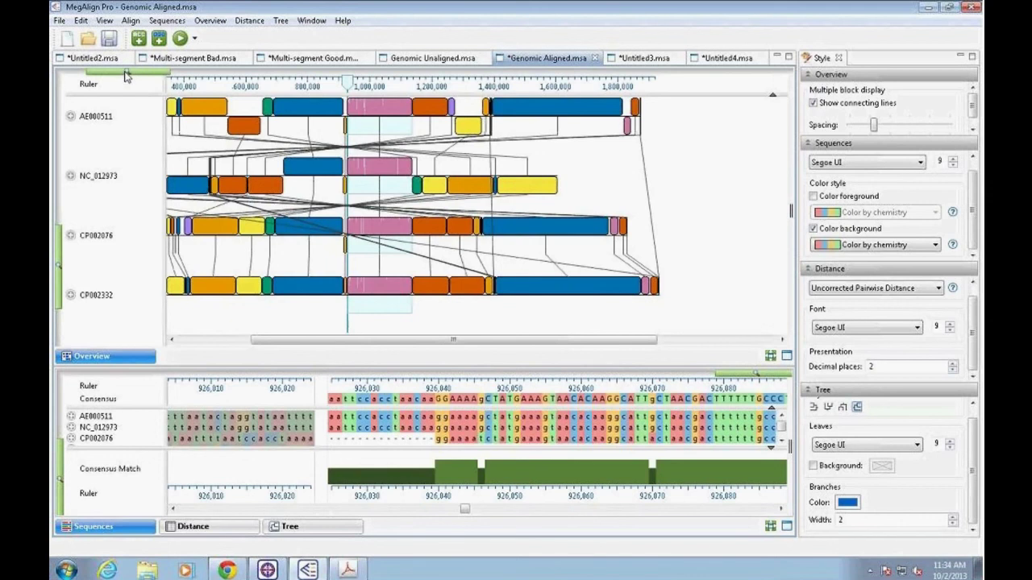
drag(383, 339, 315, 341)
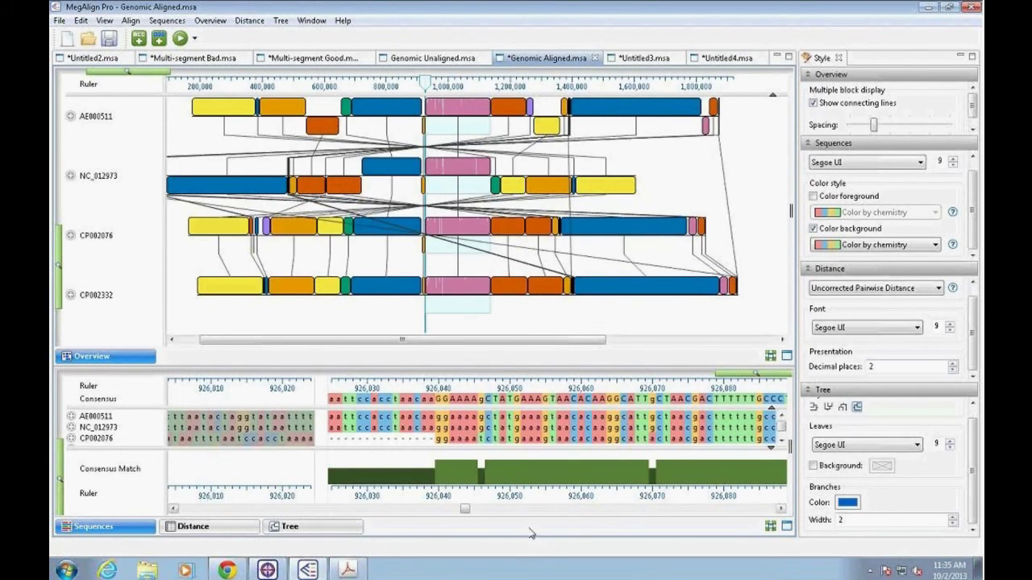
Step: Examine the genomic alignment's consensus match, distance matrix and tree, and line up the overview on CP002332's blue block beside the pink one
mouse_move(474, 475)
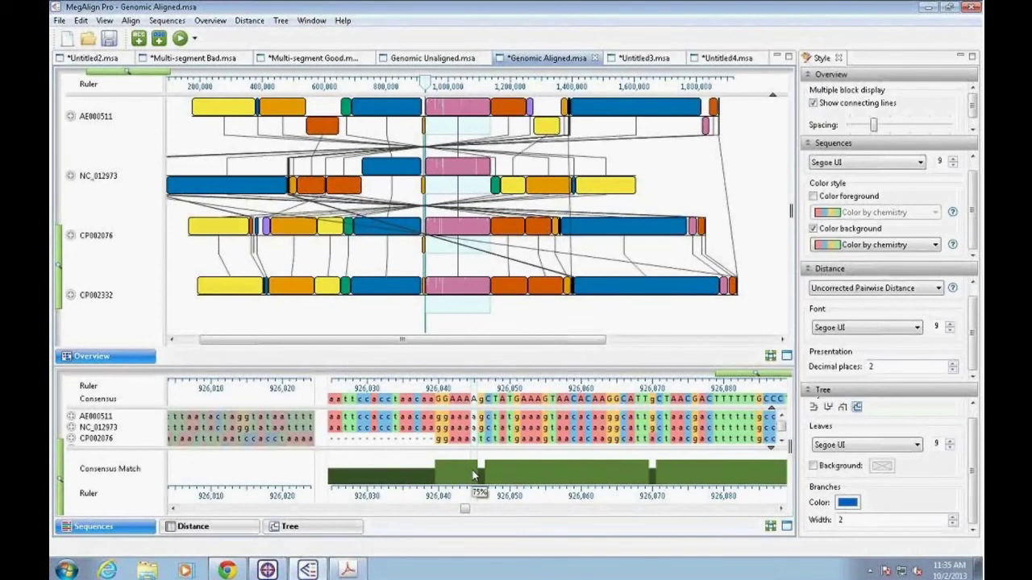
click(192, 532)
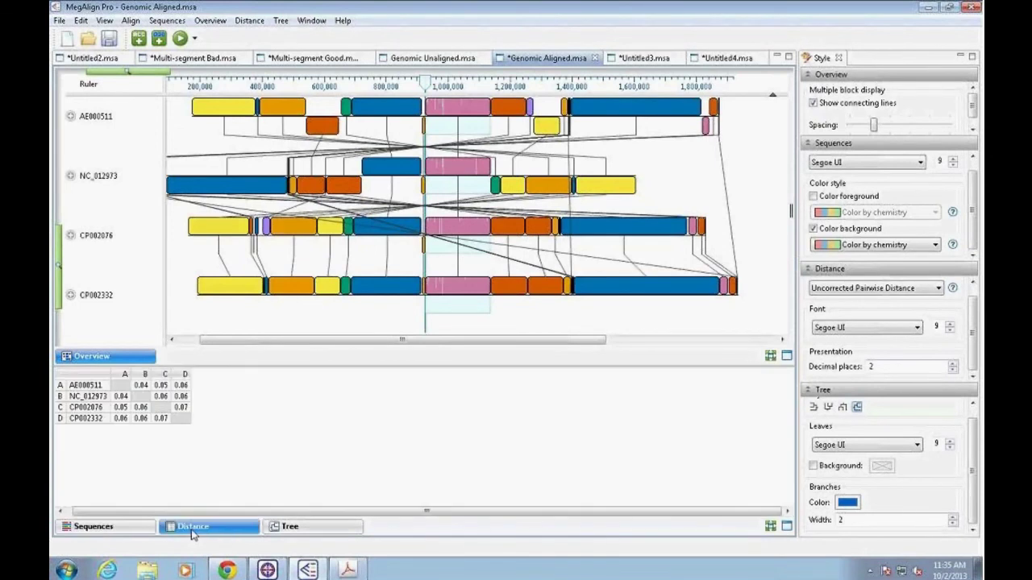
click(305, 532)
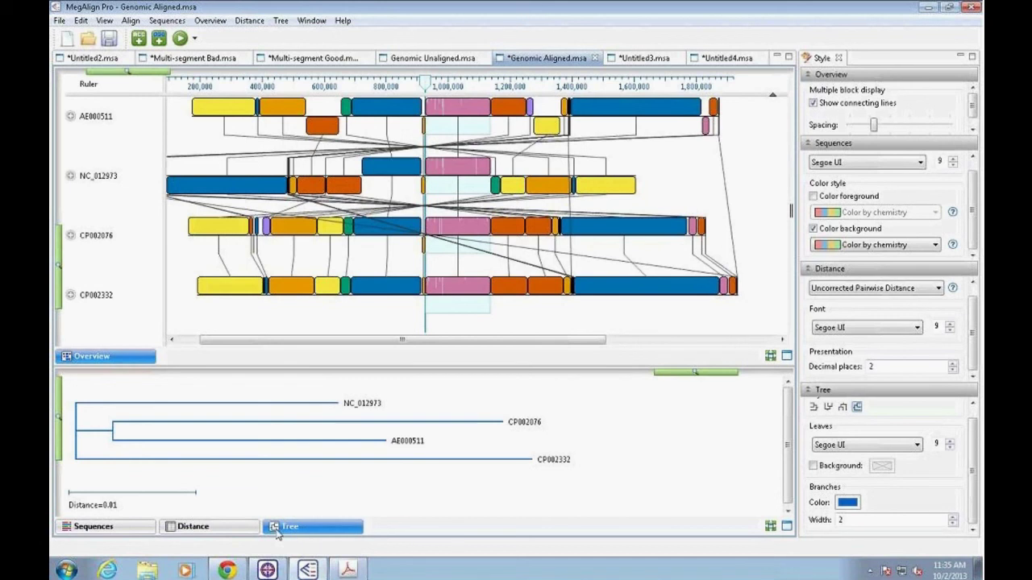
click(395, 295)
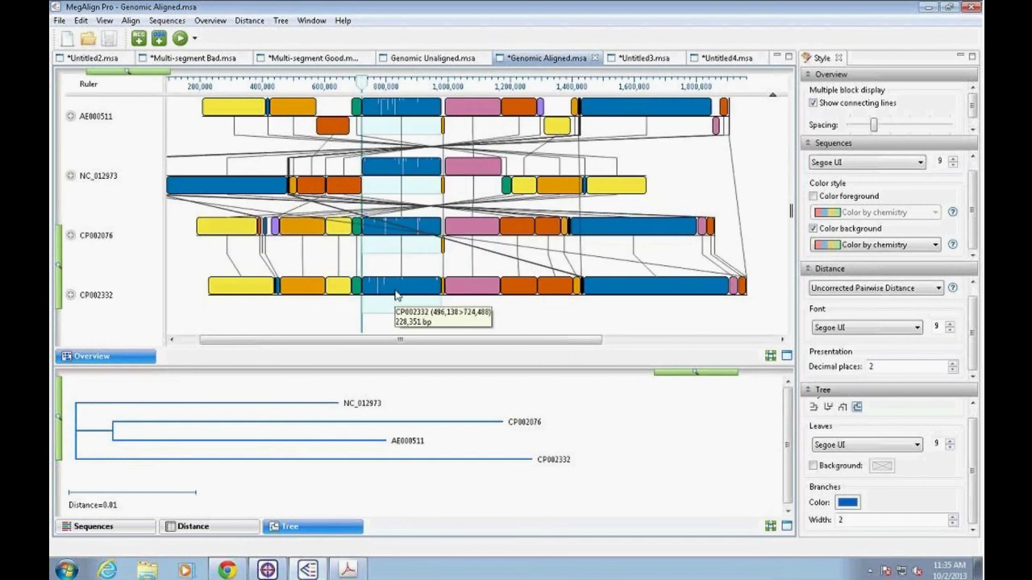
click(218, 528)
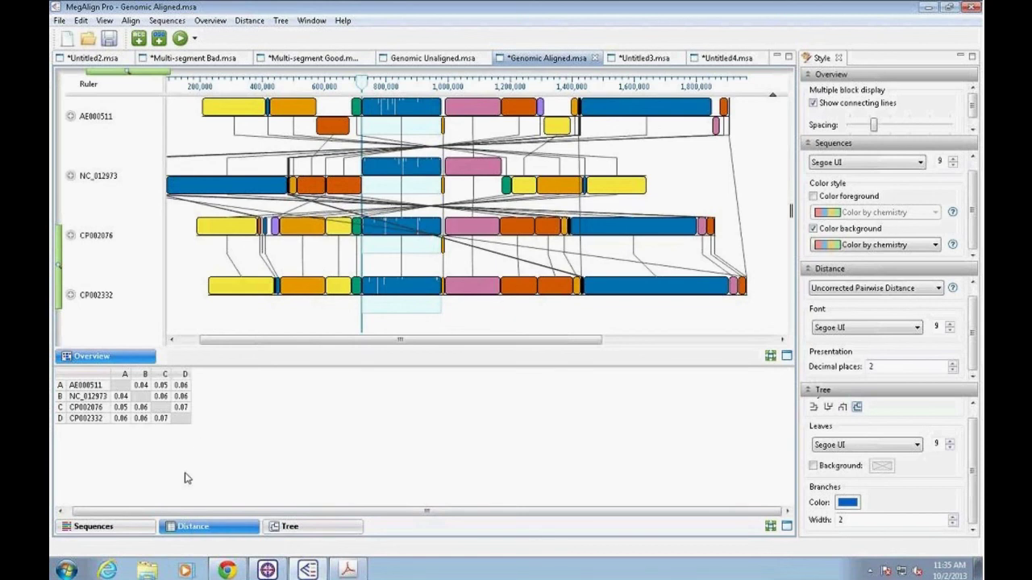
Step: Check the Mauve alignment of the Genomic Unaligned.msa project and return to Genomic Aligned.msa
key(ctrl+Page_Up)
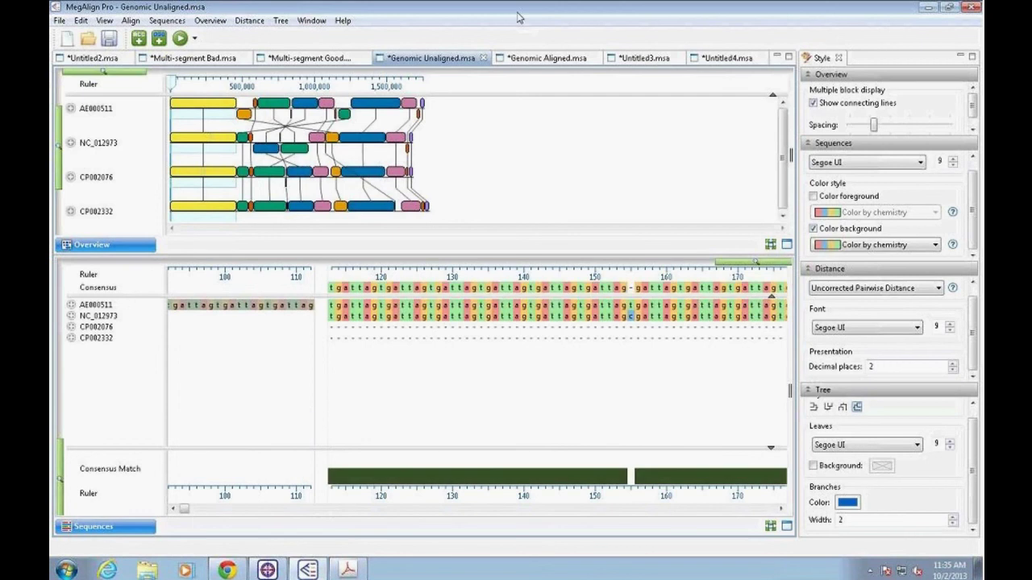
click(535, 63)
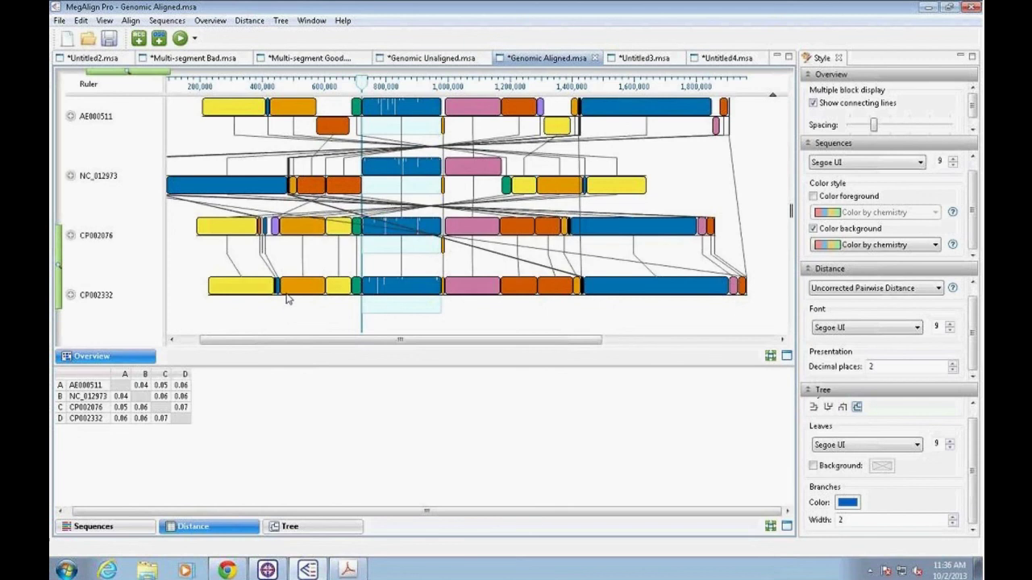
Step: Order the sequences of the Genomic Aligned.msa project like its phylogenetic tree
mouse_move(289, 297)
click(280, 21)
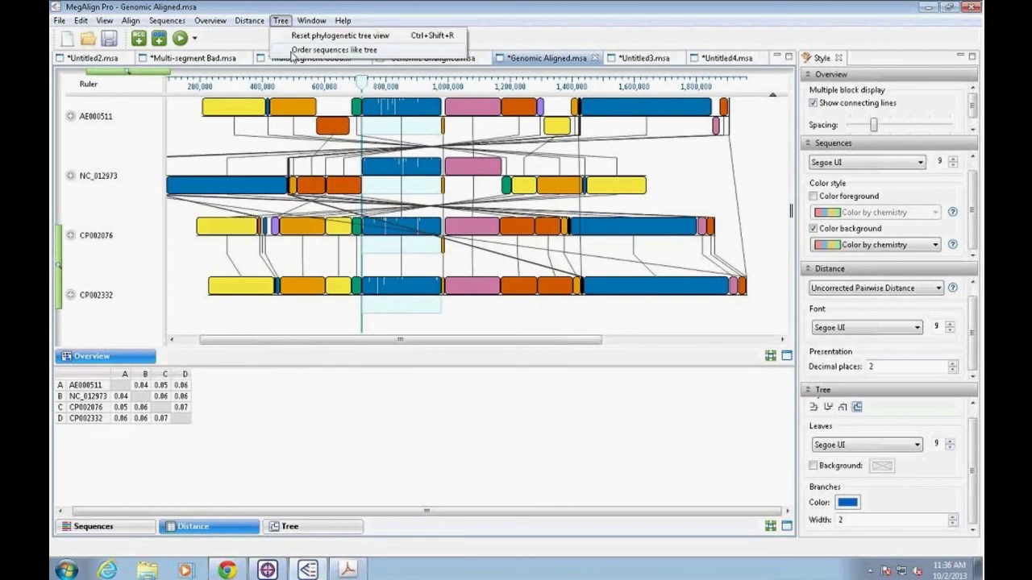
click(294, 50)
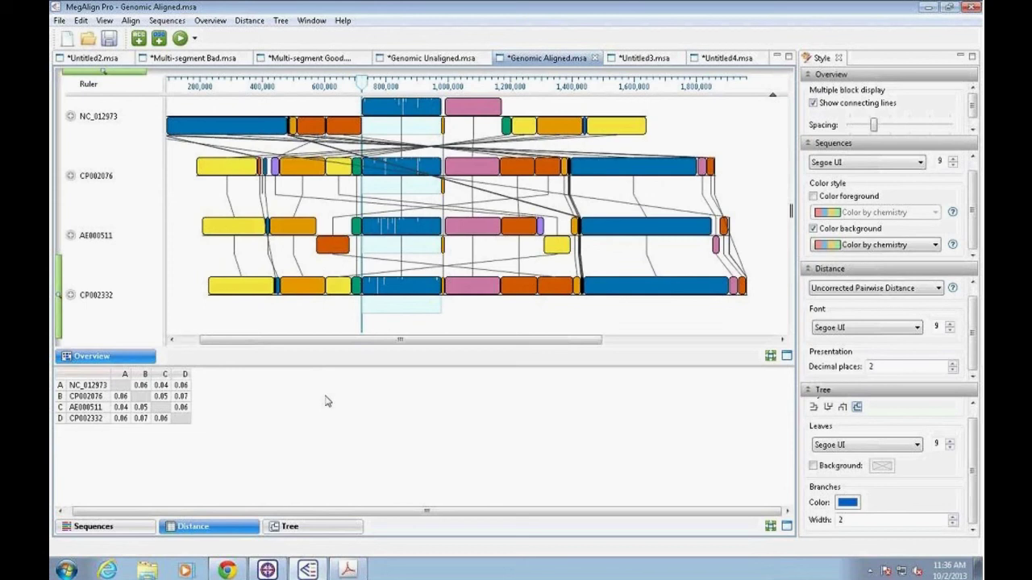
Step: Review the export options and the command for sending the selected alignment block to MegAlign
click(60, 22)
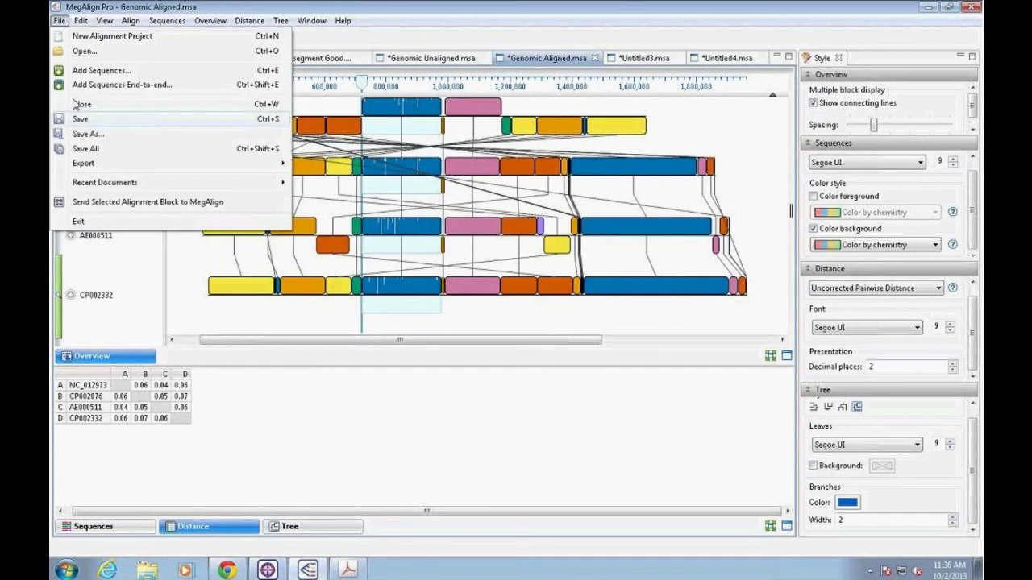
mouse_move(66, 165)
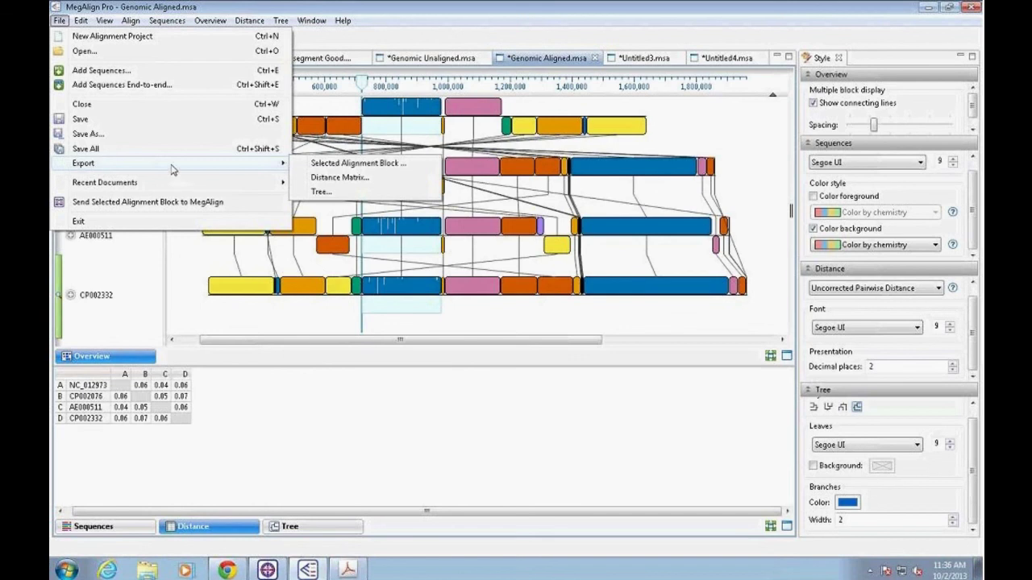
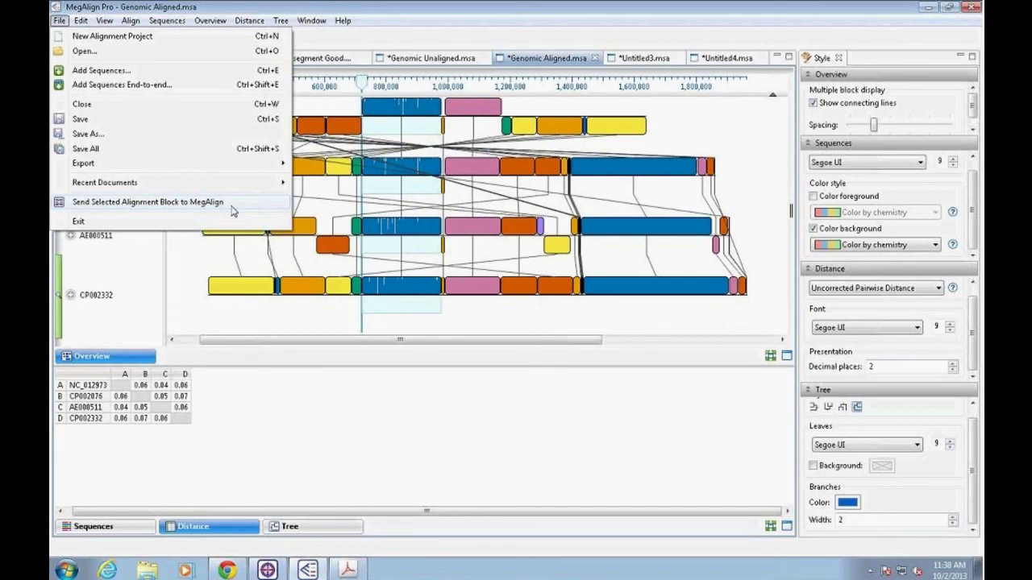
click(295, 328)
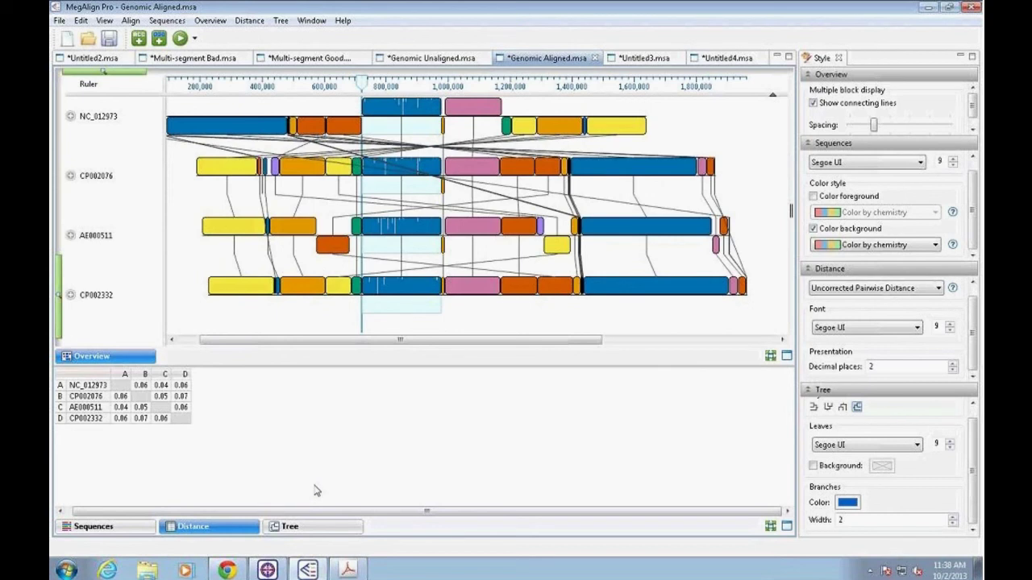
Step: Switch to Chrome, open the DNASTAR video library from the support pages and look through the training videos by topic
click(226, 571)
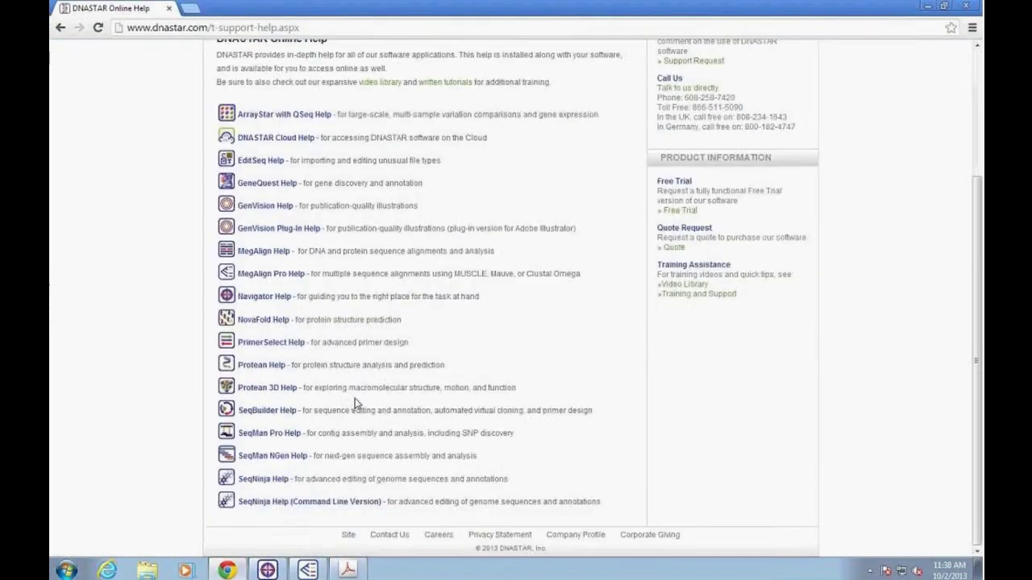
scroll(355, 399, up, 4)
mouse_move(467, 79)
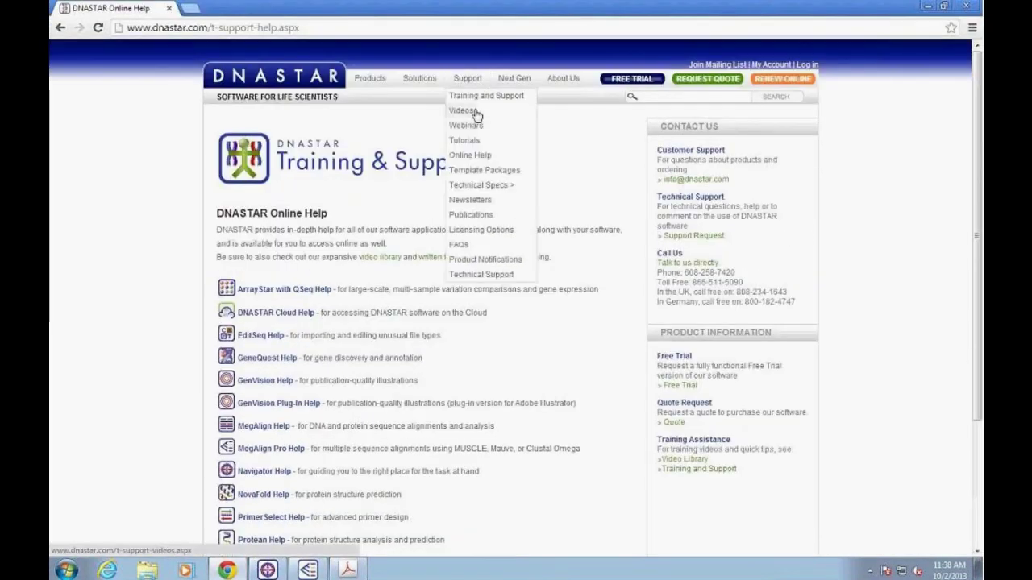
click(475, 113)
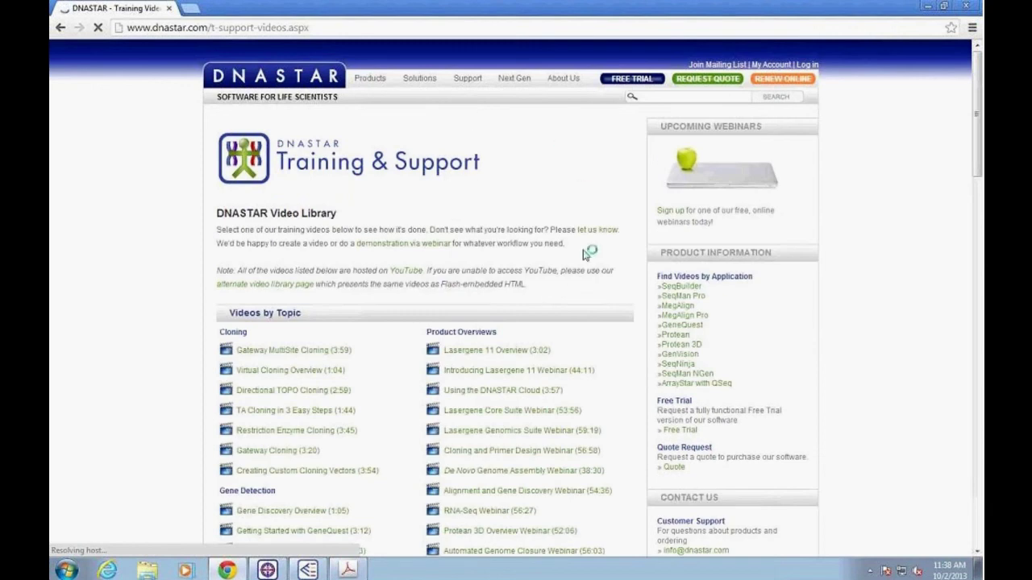
scroll(585, 255, down, 8)
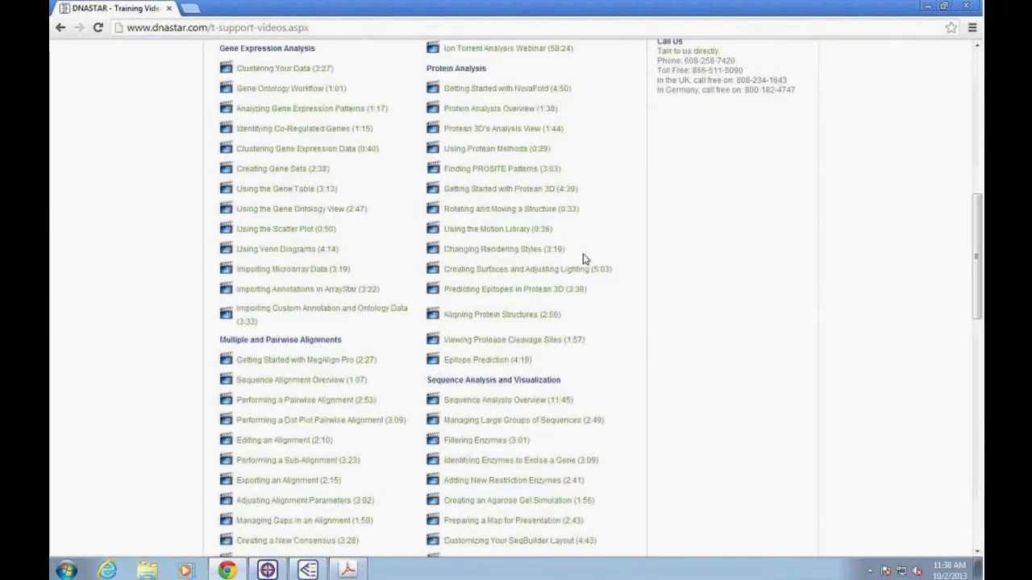
scroll(584, 258, down, 6)
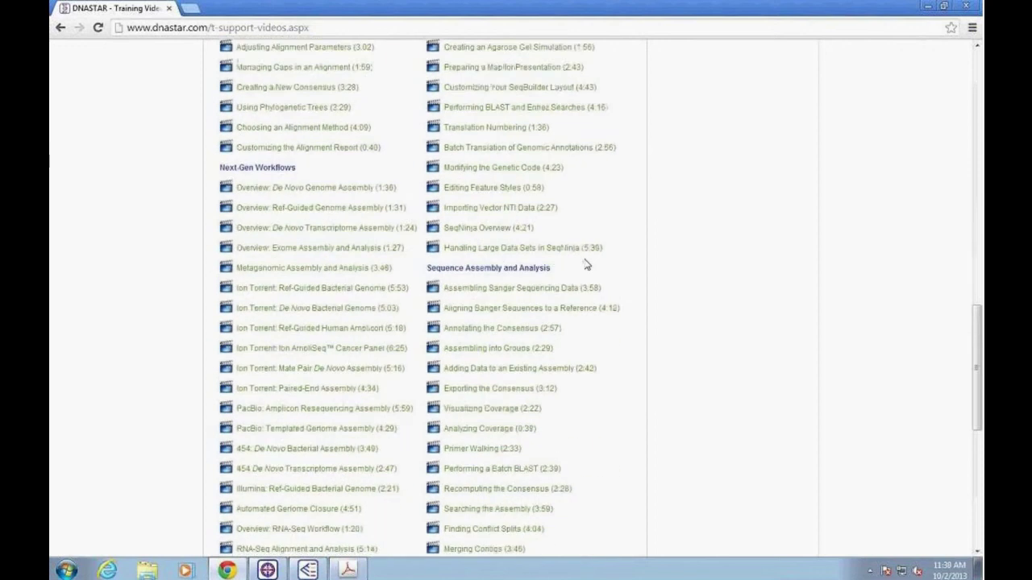
scroll(586, 266, down, 5)
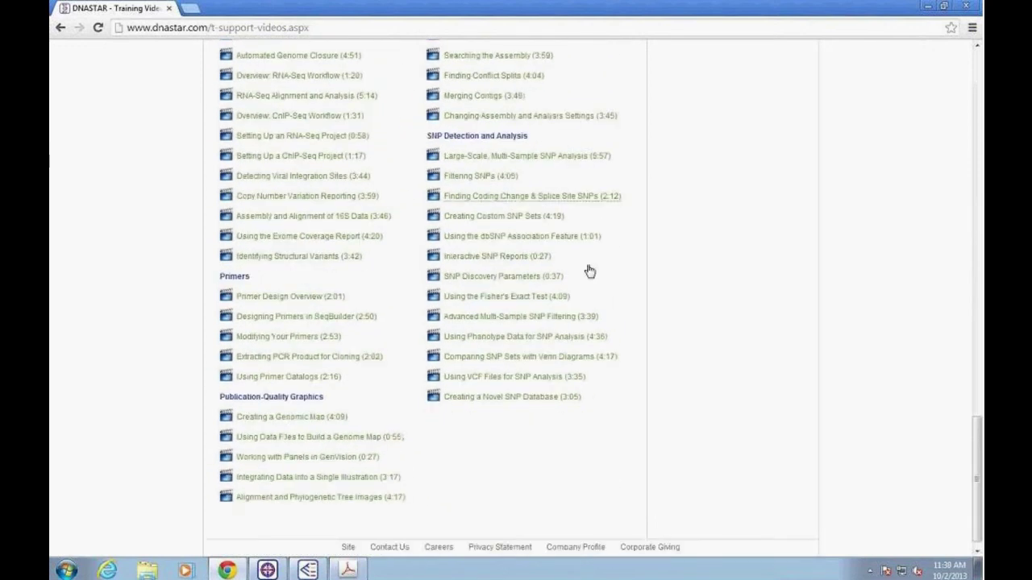
Step: Open the DNASTAR support site's webinars page and look over the upcoming and archived webinars
scroll(590, 274, up, 20)
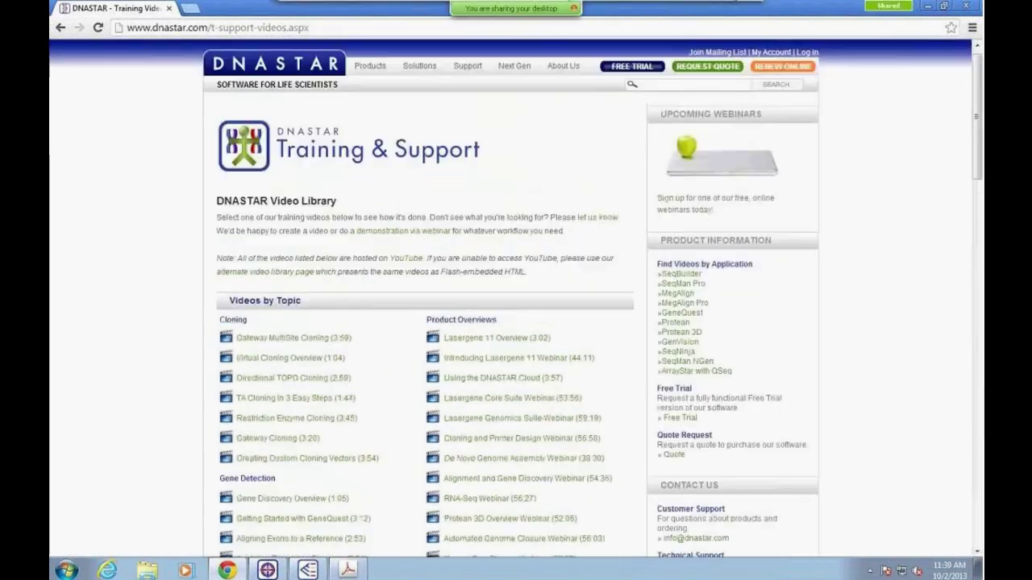
mouse_move(467, 66)
click(469, 113)
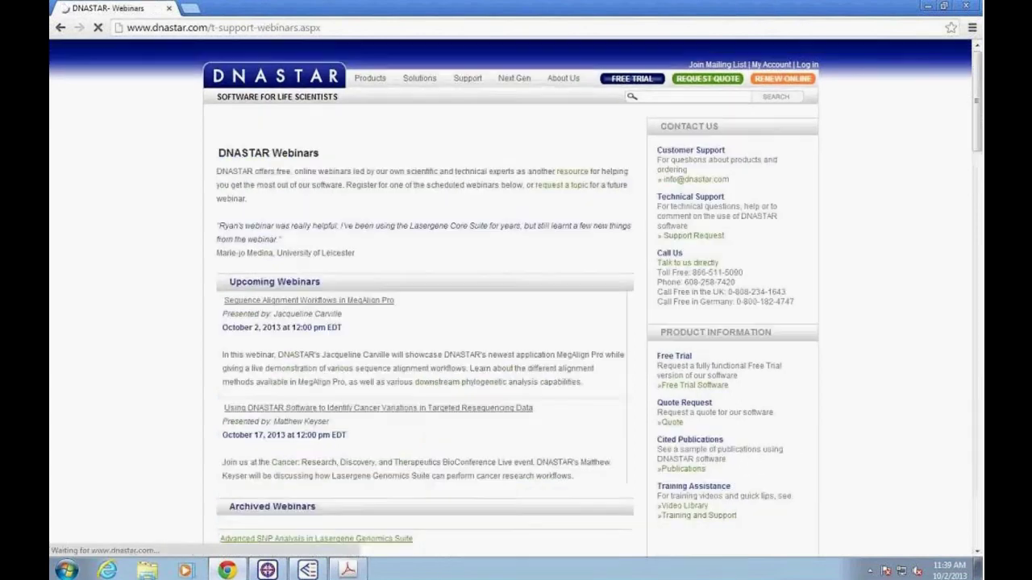
scroll(612, 323, down, 2)
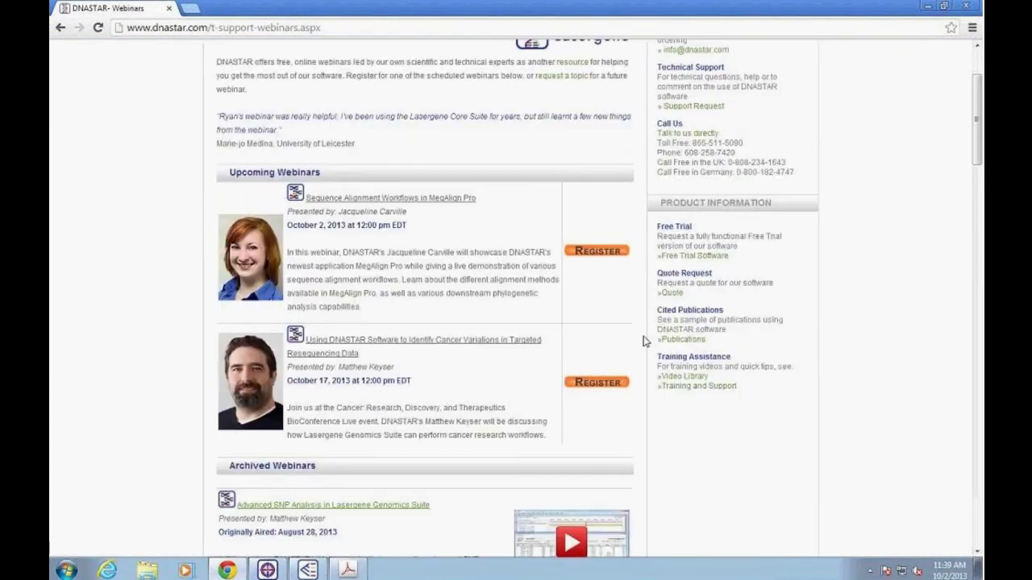